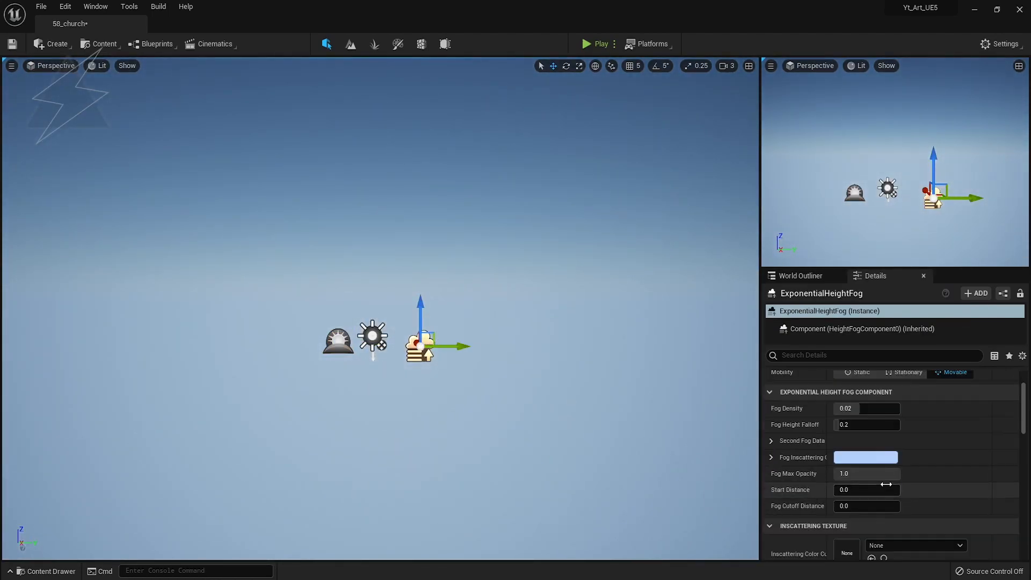
# - Set the height fog's inscattering colour and directional inscattering colour to black
pyautogui.click(865, 457)
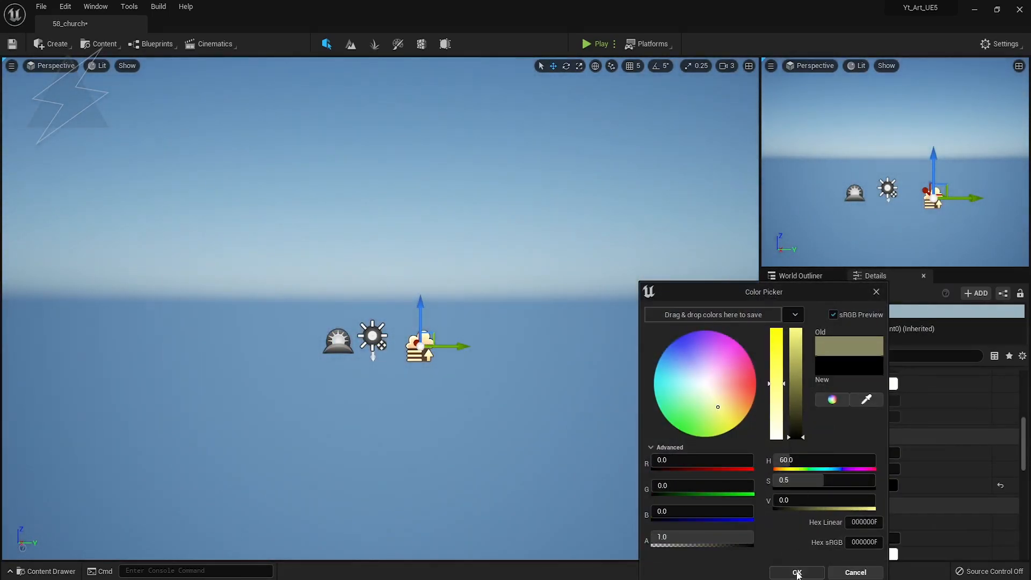
pyautogui.click(795, 572)
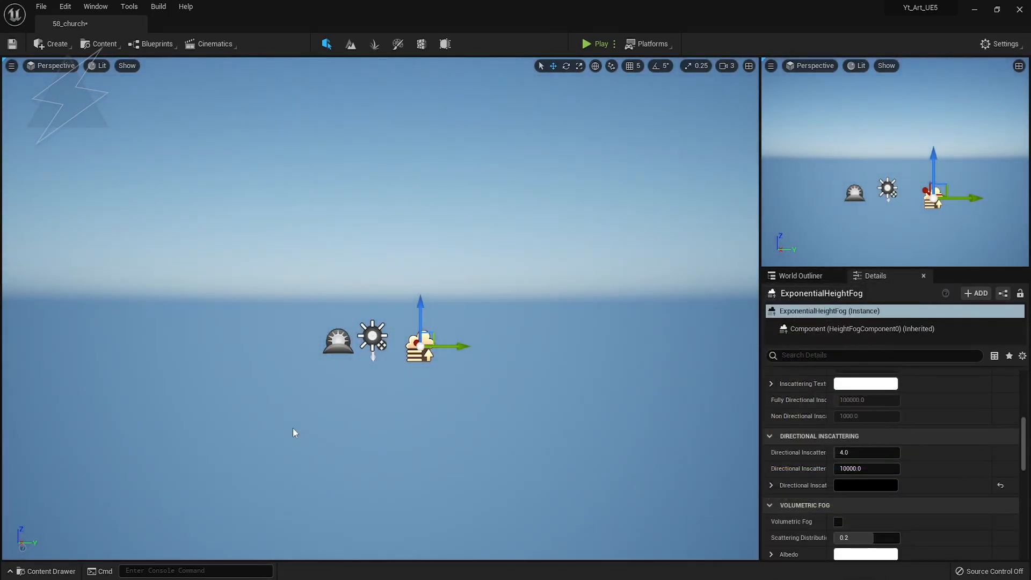
pyautogui.scroll(4, 859, 468)
# - Add a Sky Light beside the height fog actor and set its mobility to Movable
pyautogui.click(51, 44)
pyautogui.moveTo(69, 76)
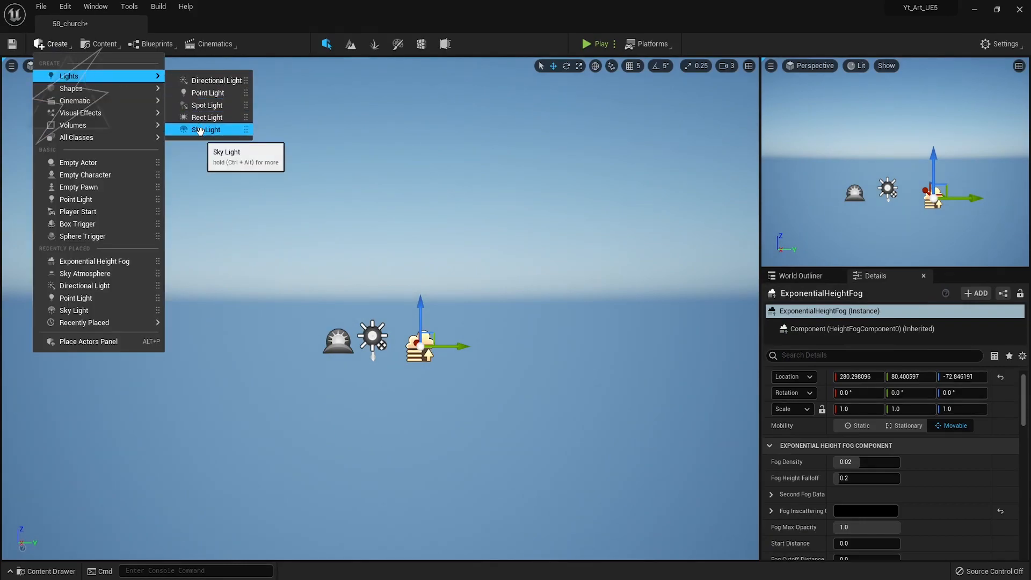
pyautogui.moveTo(209, 131); pyautogui.dragTo(453, 371)
pyautogui.click(952, 425)
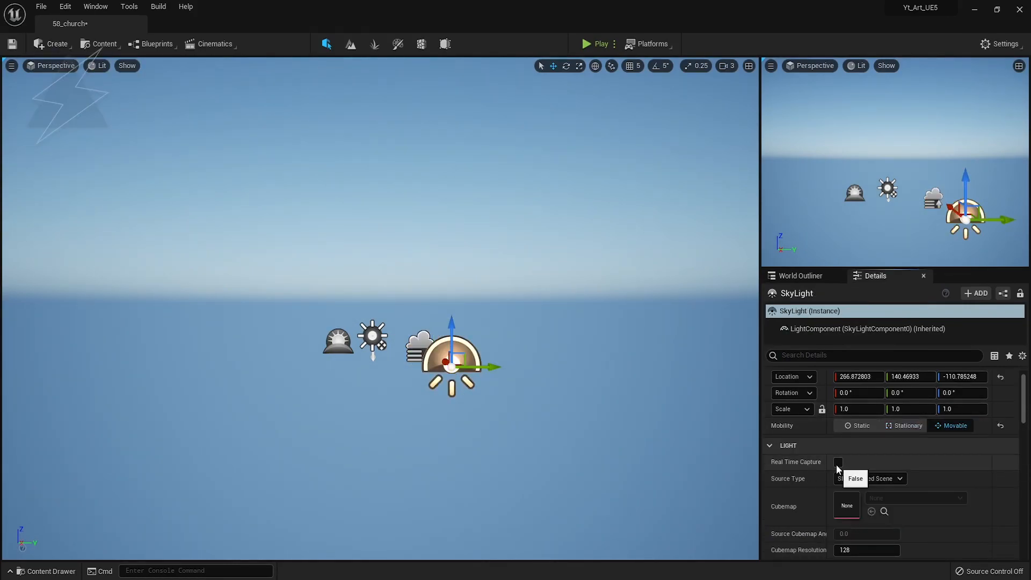
# - Create a new flat landscape and return to selection mode
pyautogui.click(351, 44)
pyautogui.click(85, 371)
pyautogui.click(81, 394)
pyautogui.click(115, 437)
pyautogui.click(327, 44)
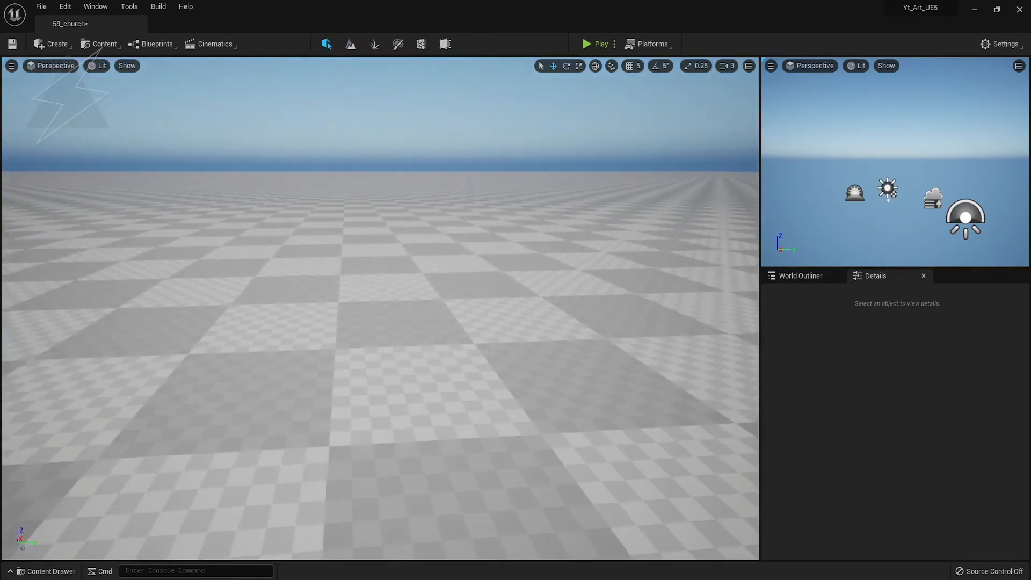
pyautogui.moveTo(380, 309); pyautogui.dragTo(381, 245, button='right')
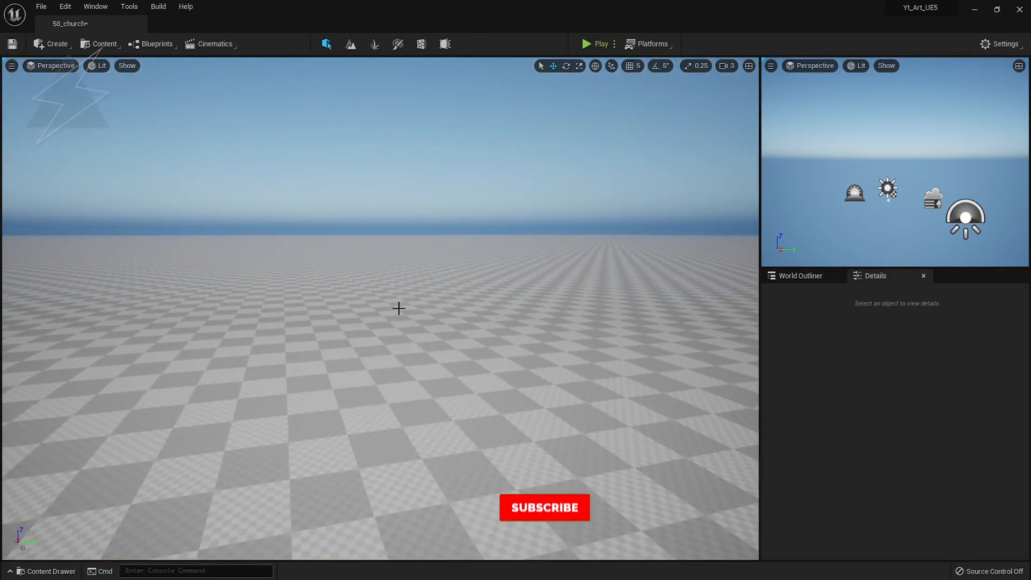
# - Assign the M_auto_landscape_instant material to the landscape
pyautogui.click(380, 344)
pyautogui.scroll(-4, 905, 482)
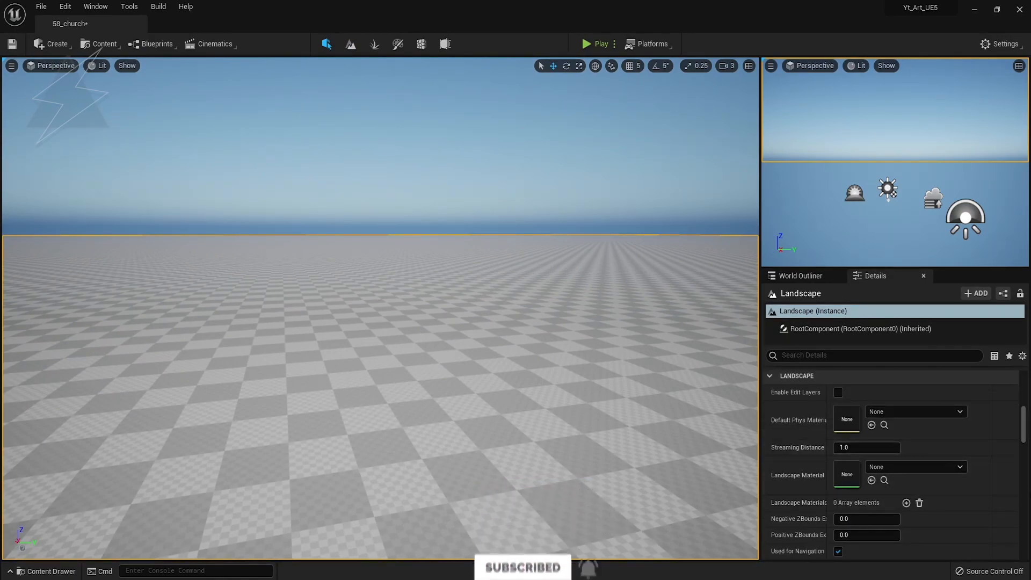
pyautogui.click(871, 480)
# - Create a no-weight-blend layer info for the landscape's Material_Blend paint layer and return to selection mode
pyautogui.click(351, 43)
pyautogui.click(114, 84)
pyautogui.click(131, 378)
pyautogui.click(525, 405)
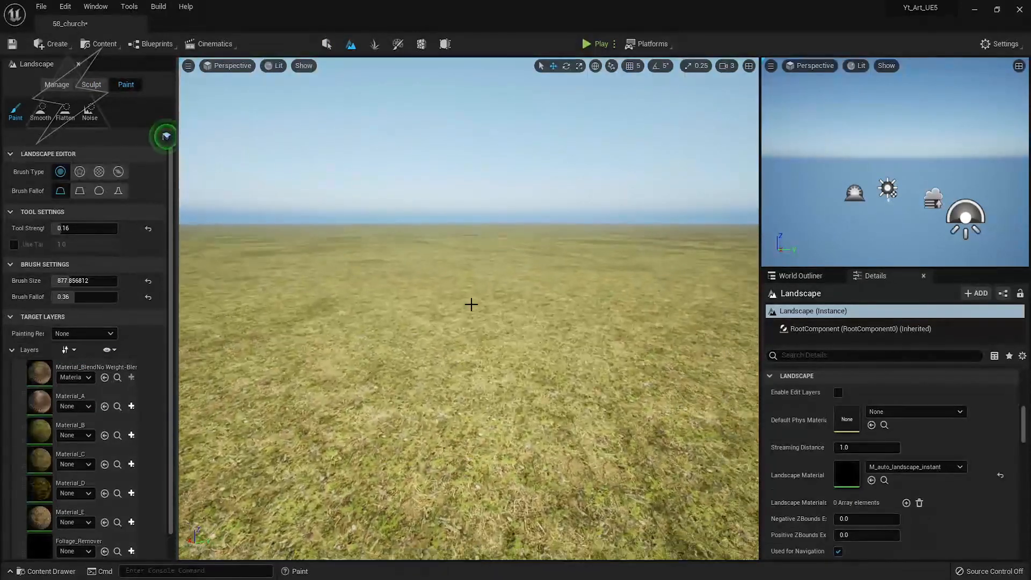
pyautogui.click(326, 44)
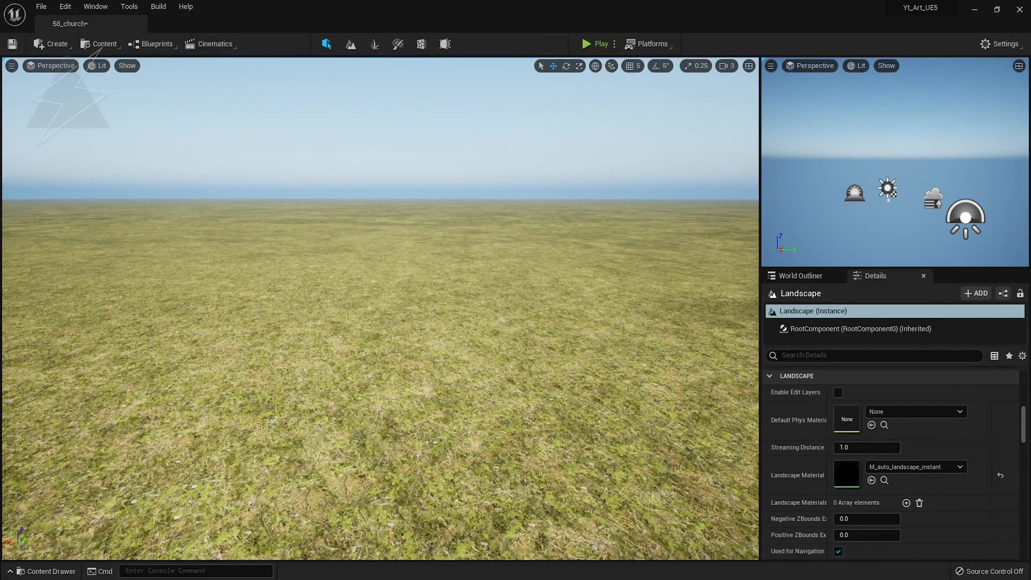
# - Place SK_Mannequin on the landscape and compose a low camera view with the figure near the edge of the frame
pyautogui.moveTo(155, 396); pyautogui.dragTo(167, 433)
pyautogui.moveTo(166, 433); pyautogui.dragTo(145, 371, button='right')
pyautogui.press('w')
pyautogui.press('d')
pyautogui.moveTo(491, 456); pyautogui.dragTo(510, 473, button='right')
pyautogui.press('F11')
pyautogui.moveTo(446, 428)
pyautogui.mouseDown(button='right')
pyautogui.moveTo(432, 498)
pyautogui.moveTo(434, 452)
pyautogui.moveTo(416, 437)
pyautogui.moveTo(423, 428)
pyautogui.moveTo(433, 446)
pyautogui.moveTo(446, 445)
pyautogui.moveTo(463, 427)
pyautogui.mouseUp(button='right')
pyautogui.press('w')
pyautogui.press('q')
pyautogui.press('e')
pyautogui.press('s')
pyautogui.press('s')
pyautogui.press('w')
pyautogui.press('q')
pyautogui.press('F11')
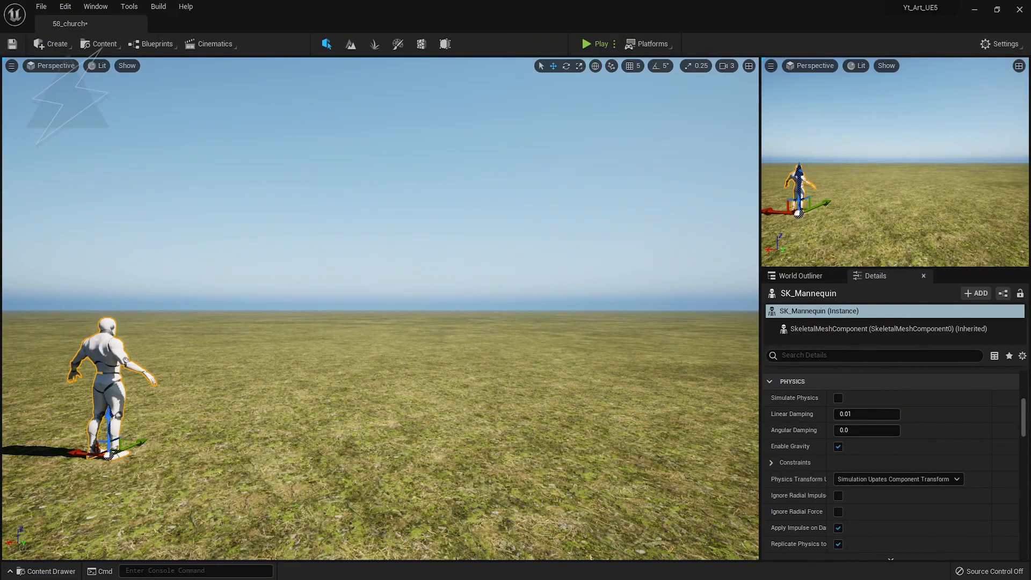
# - Browse the grass assets and inspect the SM_Fol_Grass_Set2 static mesh up close
pyautogui.moveTo(199, 376); pyautogui.dragTo(317, 445, button='right')
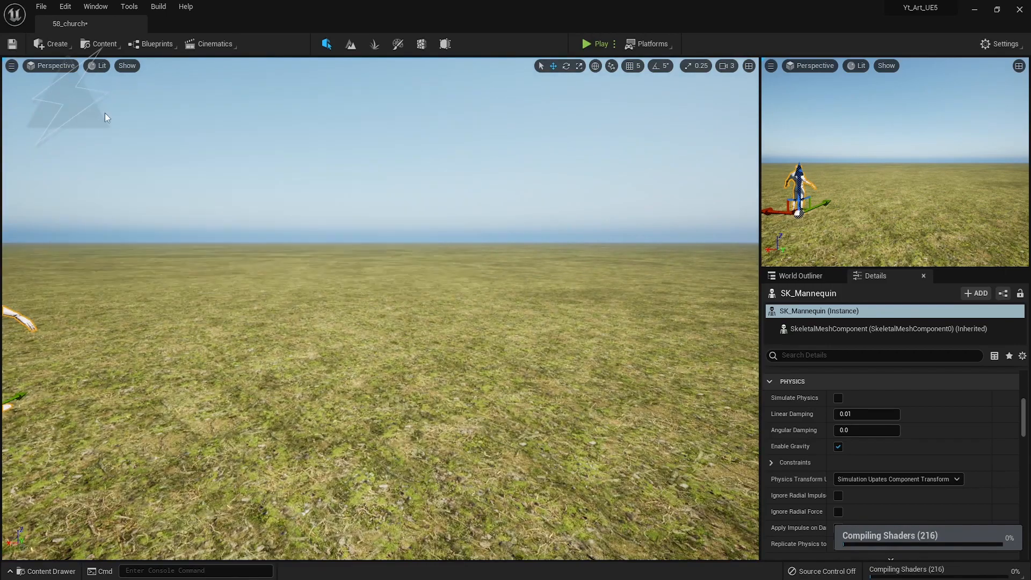
pyautogui.scroll(4, 339, 355)
pyautogui.scroll(-6, 338, 355)
pyautogui.scroll(6, 337, 356)
pyautogui.scroll(-4, 334, 356)
pyautogui.scroll(2, 334, 356)
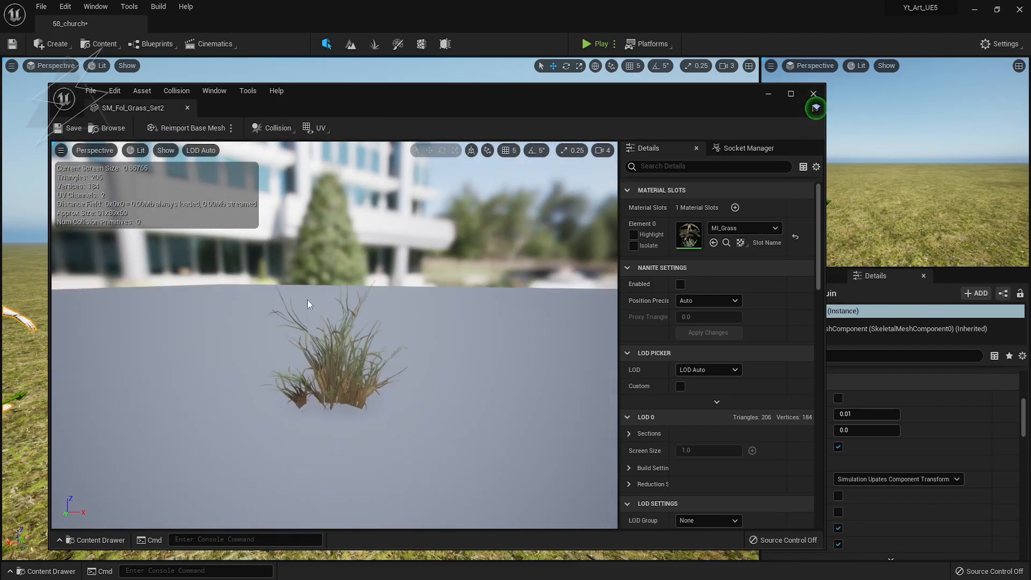
pyautogui.scroll(3, 309, 305)
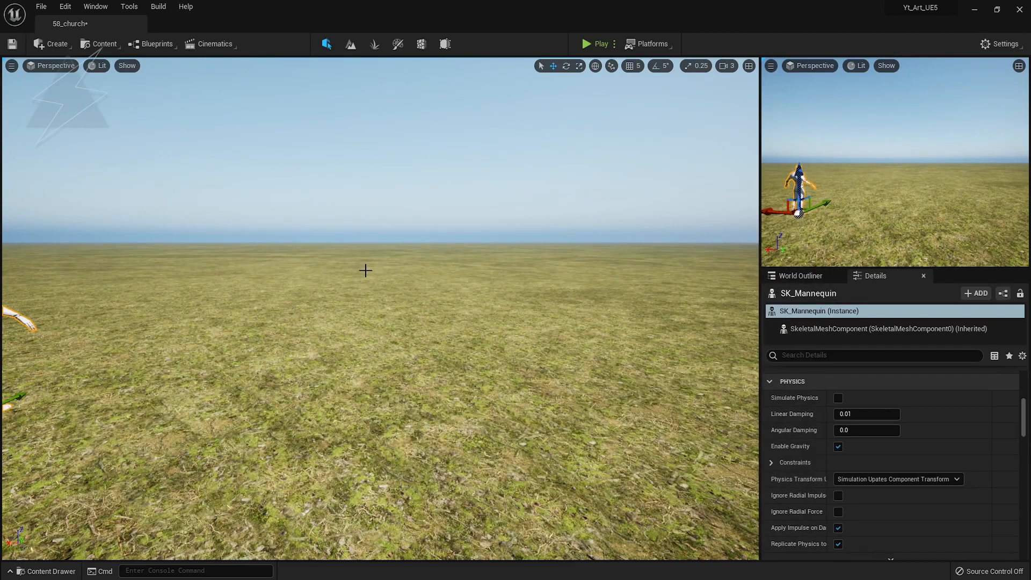
# - Add two grass meshes to the foliage palette and leave only SM_Grass_03 active for painting
pyautogui.click(375, 48)
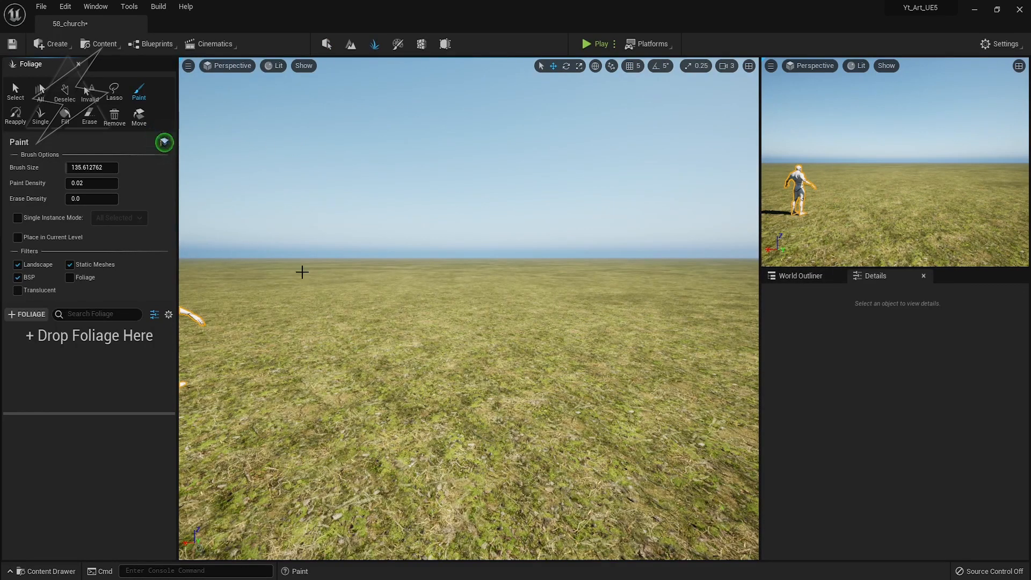
pyautogui.moveTo(0, 362); pyautogui.dragTo(73, 362)
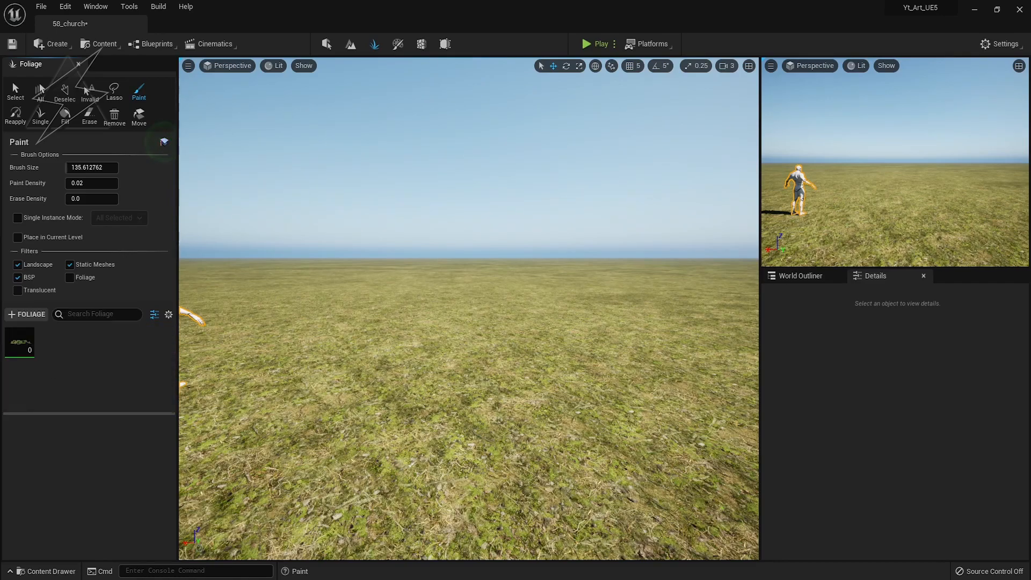
pyautogui.moveTo(0, 369); pyautogui.dragTo(74, 369)
pyautogui.click(53, 346)
pyautogui.click(12, 334)
# - Paint a test patch of SM_Grass_03 on the landscape and reduce the foliage brush size to about 57
pyautogui.moveTo(537, 354)
pyautogui.mouseDown()
pyautogui.moveTo(473, 318)
pyautogui.moveTo(603, 350)
pyautogui.moveTo(470, 370)
pyautogui.moveTo(574, 355)
pyautogui.mouseUp()
pyautogui.press('[')
pyautogui.press('[')
pyautogui.press('[')
pyautogui.press('[')
pyautogui.press('[')
pyautogui.press('[')
pyautogui.press('[')
pyautogui.press('[')
pyautogui.press('[')
pyautogui.press('[')
pyautogui.press('[')
pyautogui.press('[')
pyautogui.press('[')
pyautogui.press('[')
pyautogui.press('[')
pyautogui.press('[')
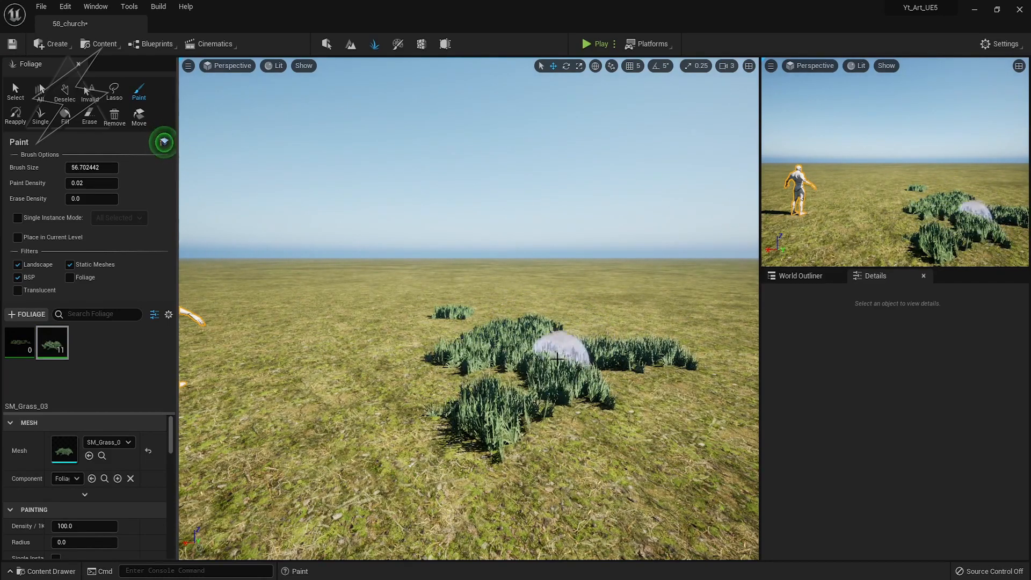
# - Erase the test grass patch and return to selection mode at the saved camera view
pyautogui.moveTo(577, 357); pyautogui.dragTo(508, 306, button='right')
pyautogui.moveTo(576, 358)
pyautogui.keyDown('shift'); pyautogui.mouseDown()
pyautogui.moveTo(602, 462)
pyautogui.moveTo(716, 430)
pyautogui.moveTo(524, 367)
pyautogui.mouseUp(); pyautogui.keyUp('shift')
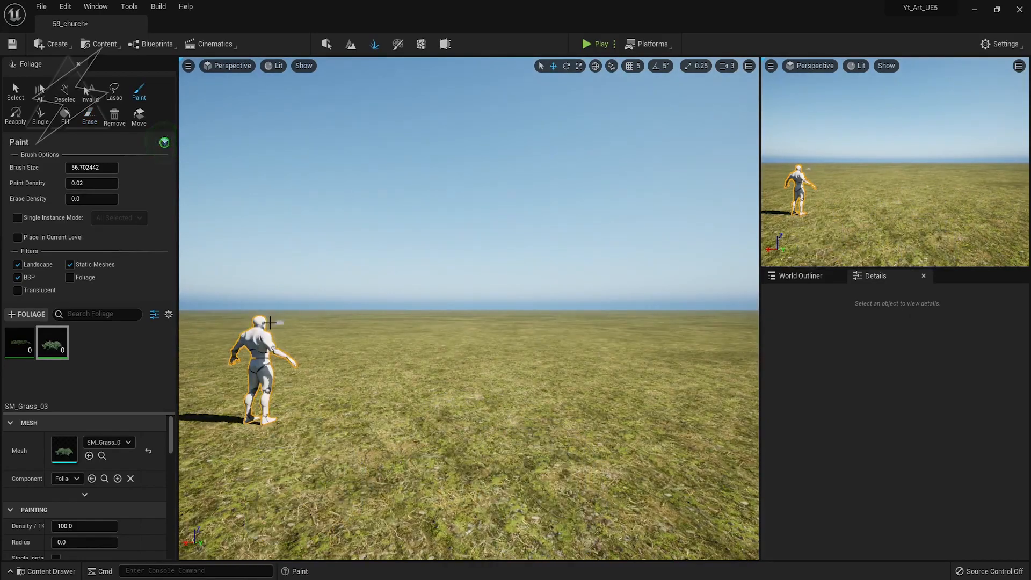
pyautogui.hotkey('shift', '1')
pyautogui.moveTo(368, 404); pyautogui.dragTo(419, 388, button='right')
pyautogui.press('1')
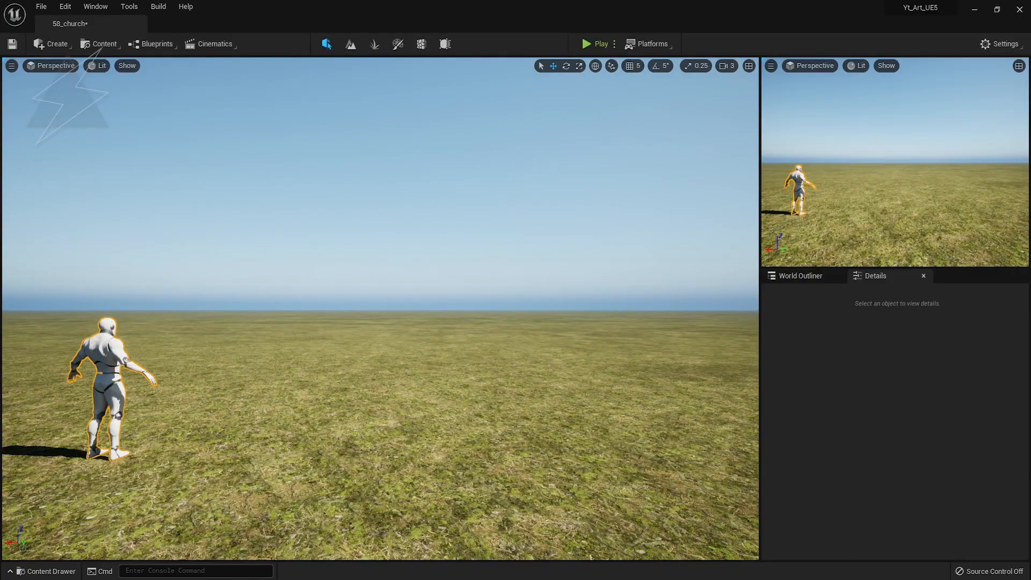
# - Bring BP_B_Church into the scene, rotating and moving it to stand behind the mannequin
pyautogui.hotkey('ctrl', 'h')
pyautogui.click(299, 389)
pyautogui.press('e')
pyautogui.moveTo(383, 393)
pyautogui.mouseDown()
pyautogui.moveTo(331, 396)
pyautogui.moveTo(371, 394)
pyautogui.mouseUp()
pyautogui.press('w')
pyautogui.moveTo(371, 394); pyautogui.dragTo(205, 401, button='right')
pyautogui.press('F11')
pyautogui.moveTo(379, 371); pyautogui.dragTo(469, 347)
pyautogui.press('1')
pyautogui.moveTo(372, 334); pyautogui.dragTo(293, 229)
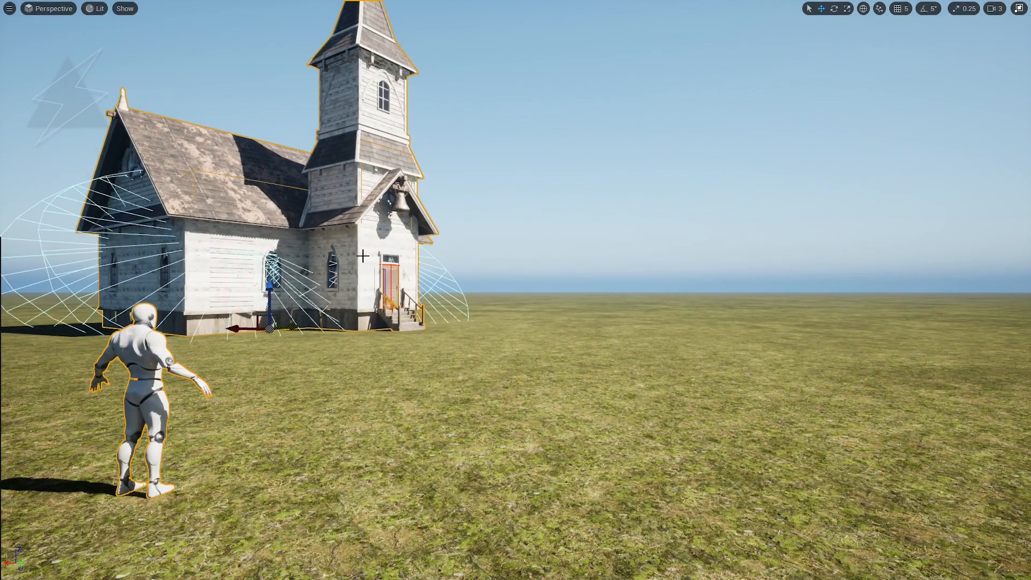
# - Adjust the church's rotation and position so it stands closer to the mannequin with its entrance in view
pyautogui.moveTo(252, 329); pyautogui.dragTo(311, 349)
pyautogui.press('e')
pyautogui.moveTo(285, 354); pyautogui.dragTo(383, 347)
pyautogui.press('w')
pyautogui.press('e')
pyautogui.press('w')
pyautogui.moveTo(361, 333); pyautogui.dragTo(287, 318)
pyautogui.click(660, 177)
pyautogui.press('F11')
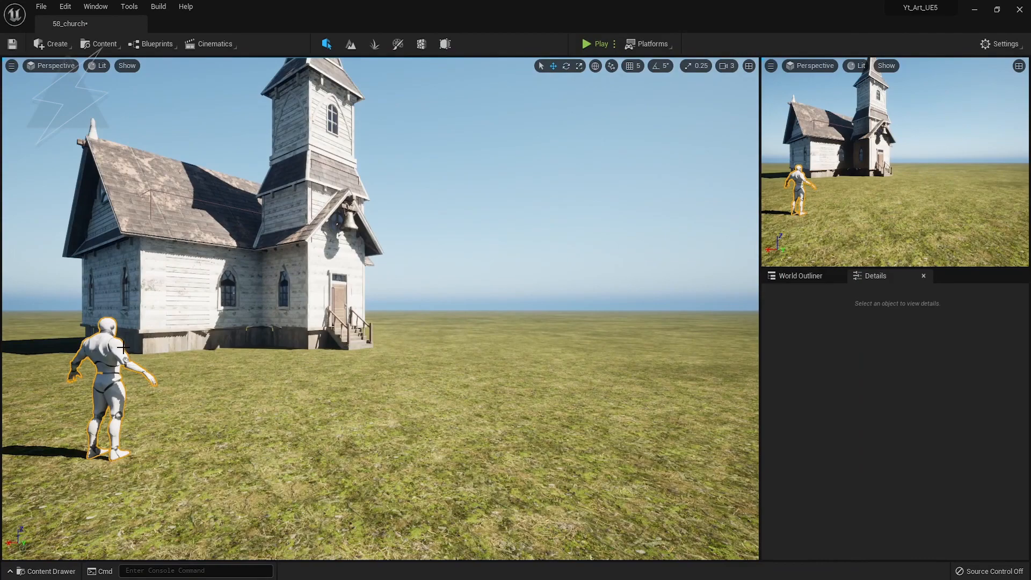
pyautogui.click(184, 318)
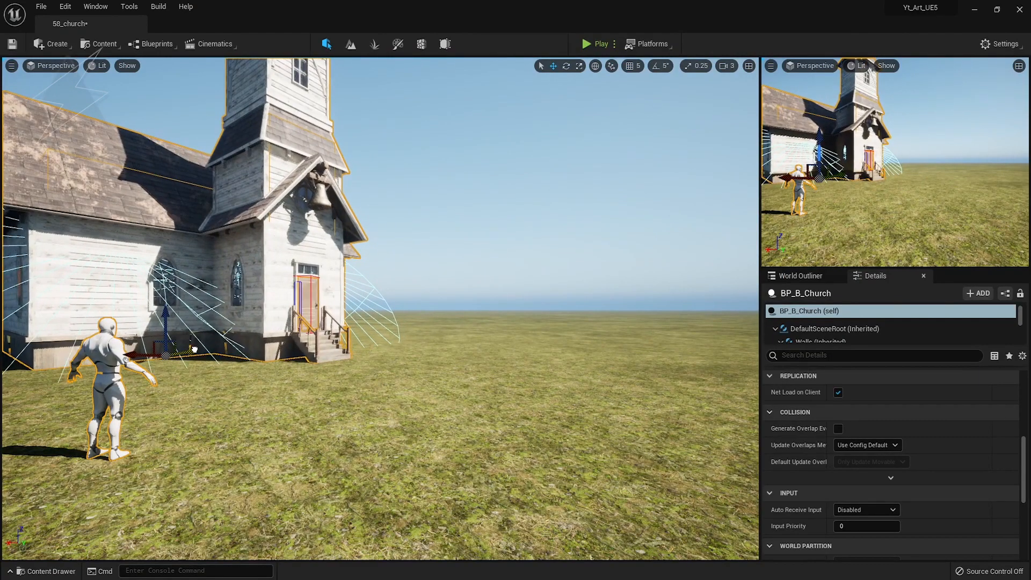
pyautogui.press('Escape')
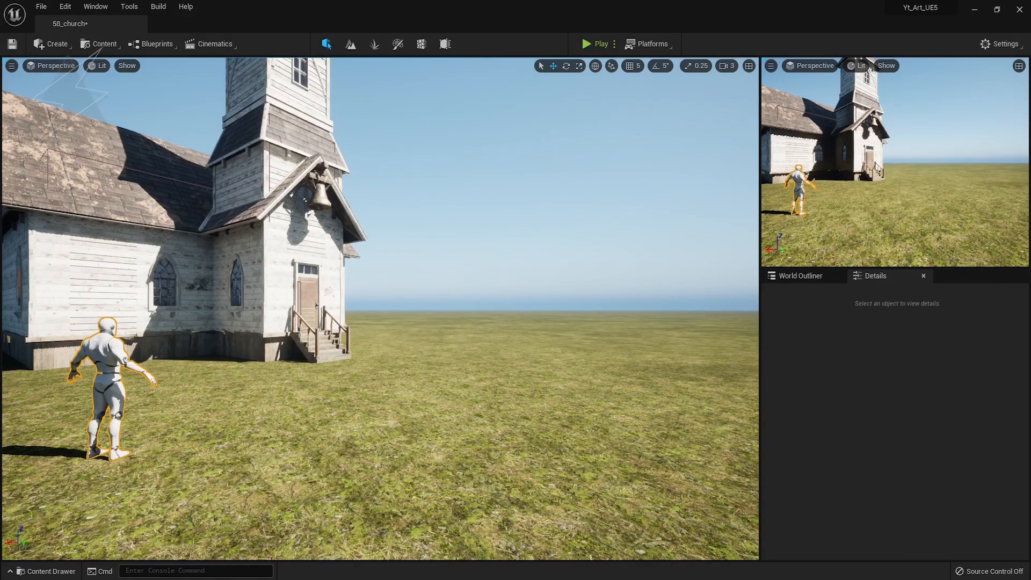
# - Place Wood_Fence_A_mdl on the grass across from the church entrance, rotate it and switch to local transform coordinates
pyautogui.moveTo(3, 467); pyautogui.dragTo(563, 385)
pyautogui.press('e')
pyautogui.press('w')
pyautogui.click(595, 66)
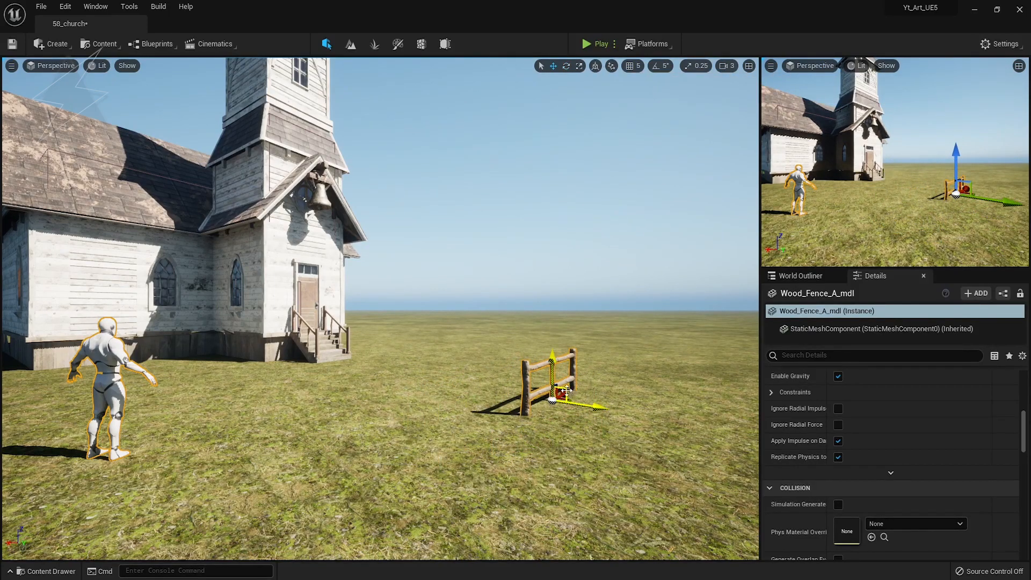
# - Duplicate the wooden fence section into a row running away from the church
pyautogui.moveTo(586, 411); pyautogui.dragTo(639, 424, button='right')
pyautogui.press('F11')
pyautogui.moveTo(714, 391); pyautogui.dragTo(917, 337)
pyautogui.press('e')
pyautogui.press('w')
# - Delete the mannequin and the other unneeded actors, keeping the church and the fence row
pyautogui.press('Delete')
pyautogui.press('Delete')
pyautogui.click(63, 336)
pyautogui.press('Delete')
pyautogui.moveTo(521, 387); pyautogui.dragTo(443, 368, button='right')
pyautogui.moveTo(972, 409); pyautogui.dragTo(1012, 403, button='right')
pyautogui.moveTo(628, 334); pyautogui.dragTo(593, 331, button='right')
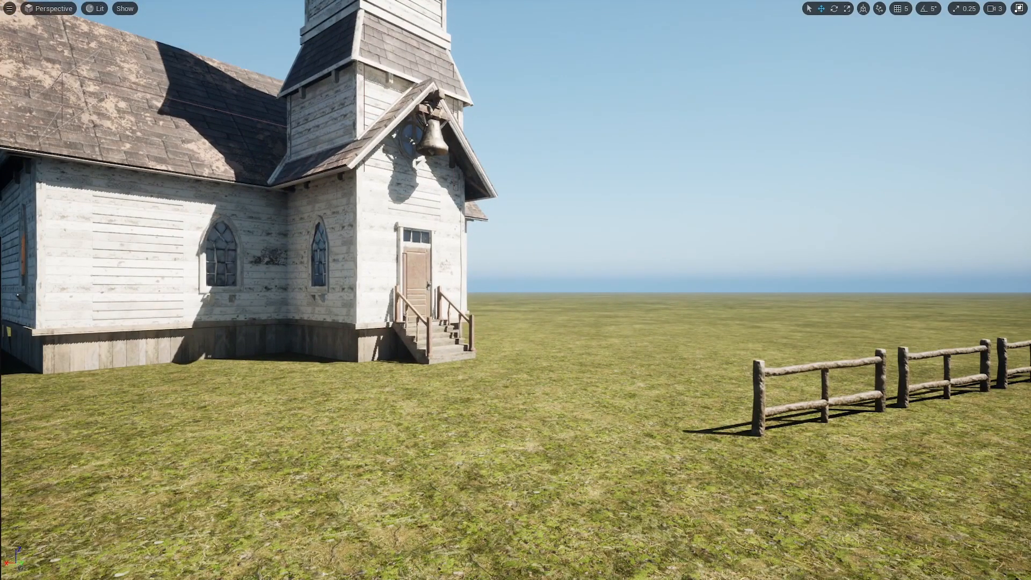
# - Switch to Foliage mode and select SM_Grass_03 as the mesh to paint
pyautogui.press('F11')
pyautogui.click(375, 44)
pyautogui.click(17, 344)
pyautogui.click(52, 342)
pyautogui.moveTo(469, 322); pyautogui.dragTo(518, 303, button='right')
pyautogui.press('F11')
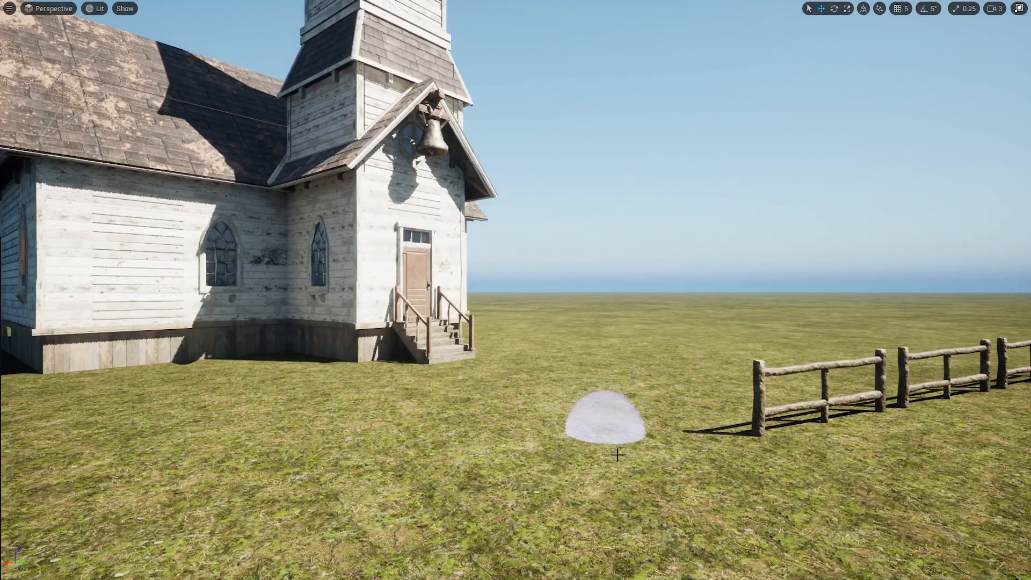
# - Try a single dab of SM_Grass_03 in front of the church and undo it
pyautogui.press('F11')
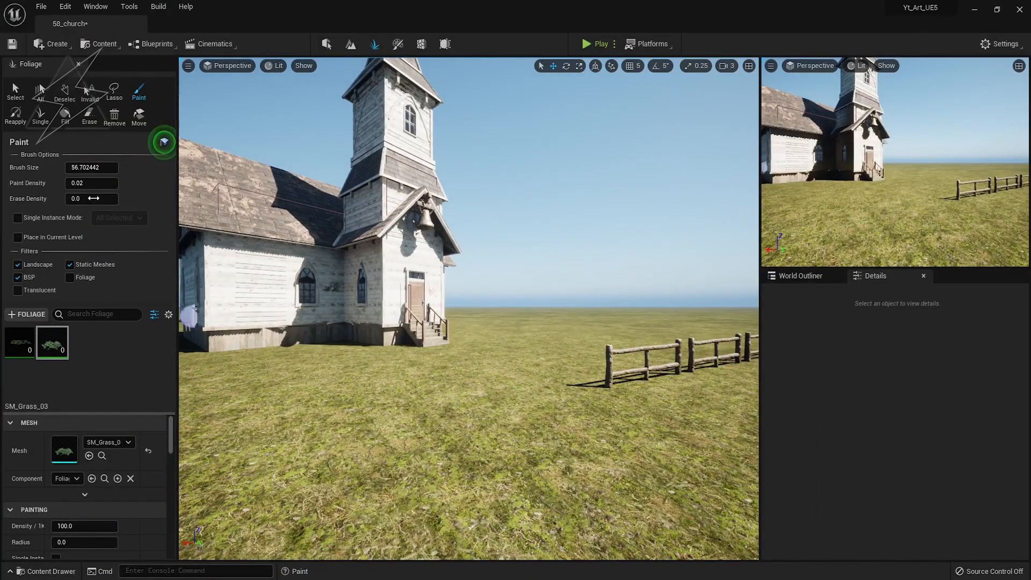
pyautogui.click(472, 416)
pyautogui.hotkey('ctrl', 'z')
pyautogui.press('F11')
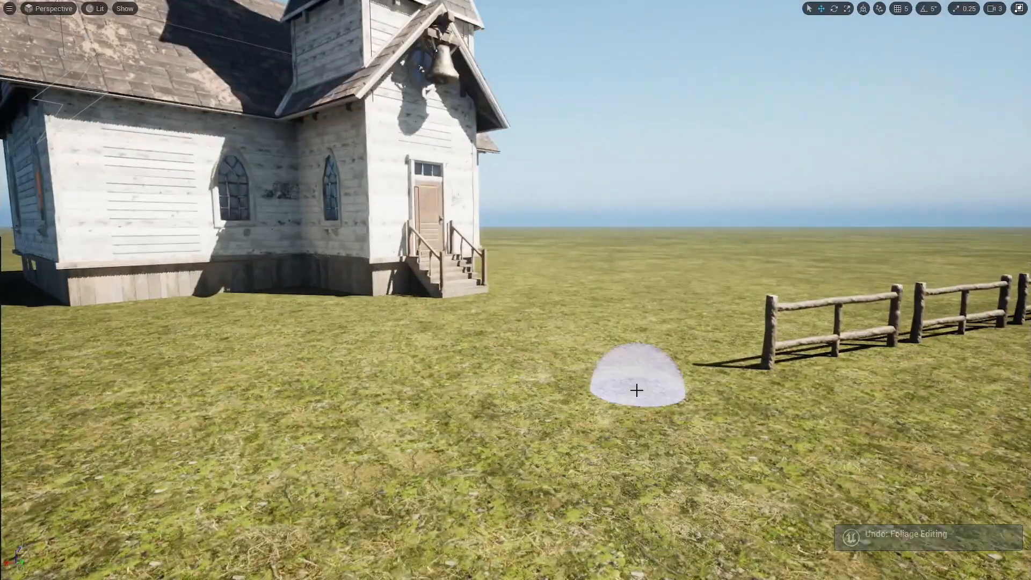
# - Paint a dense bed of SM_Grass_03 around and along the wooden fence row
pyautogui.moveTo(637, 390); pyautogui.dragTo(683, 451, button='right')
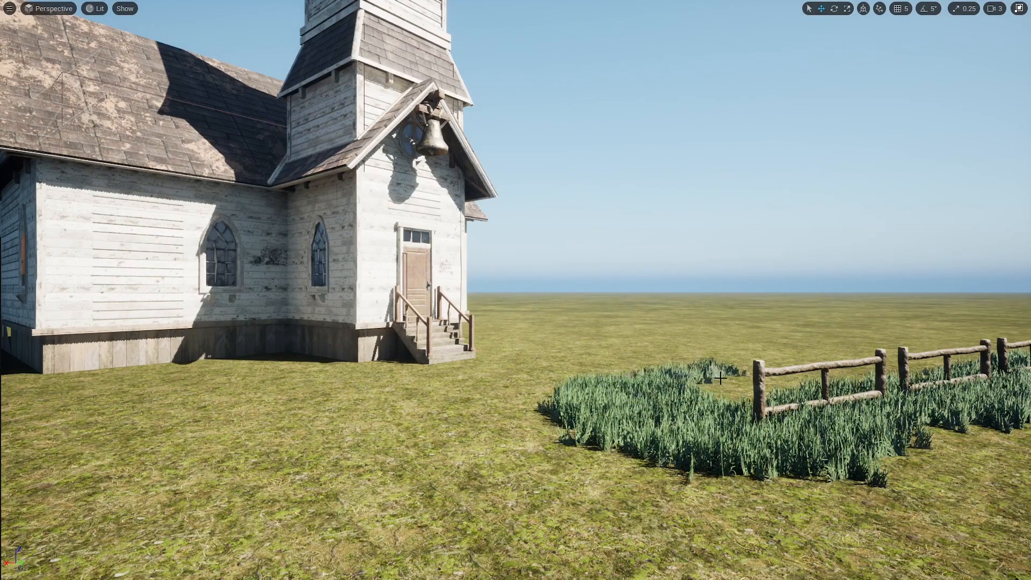
pyautogui.moveTo(1011, 350); pyautogui.dragTo(755, 393, button='right')
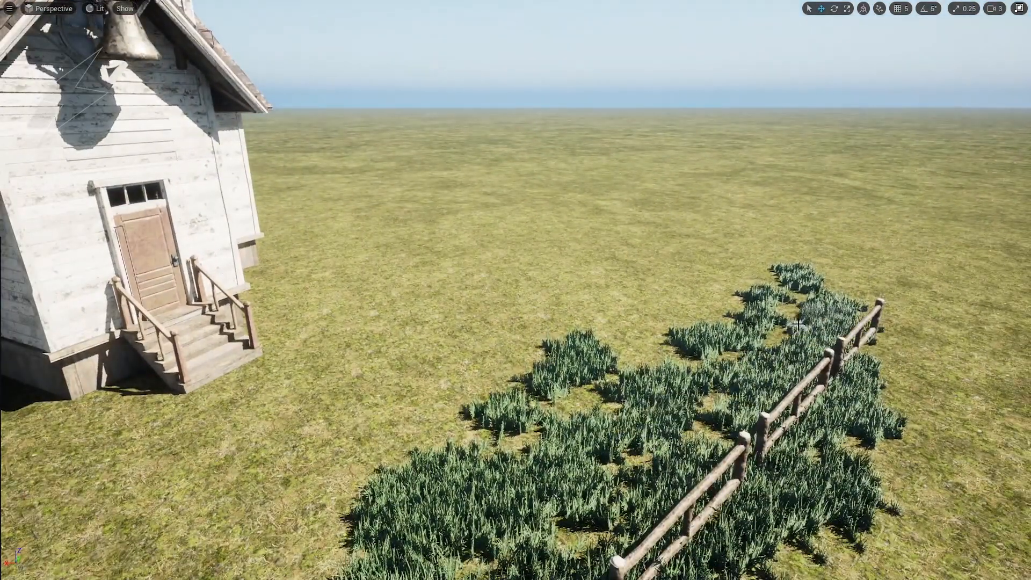
pyautogui.moveTo(516, 446)
pyautogui.mouseDown()
pyautogui.moveTo(484, 427)
pyautogui.moveTo(602, 349)
pyautogui.moveTo(798, 290)
pyautogui.moveTo(719, 284)
pyautogui.mouseUp()
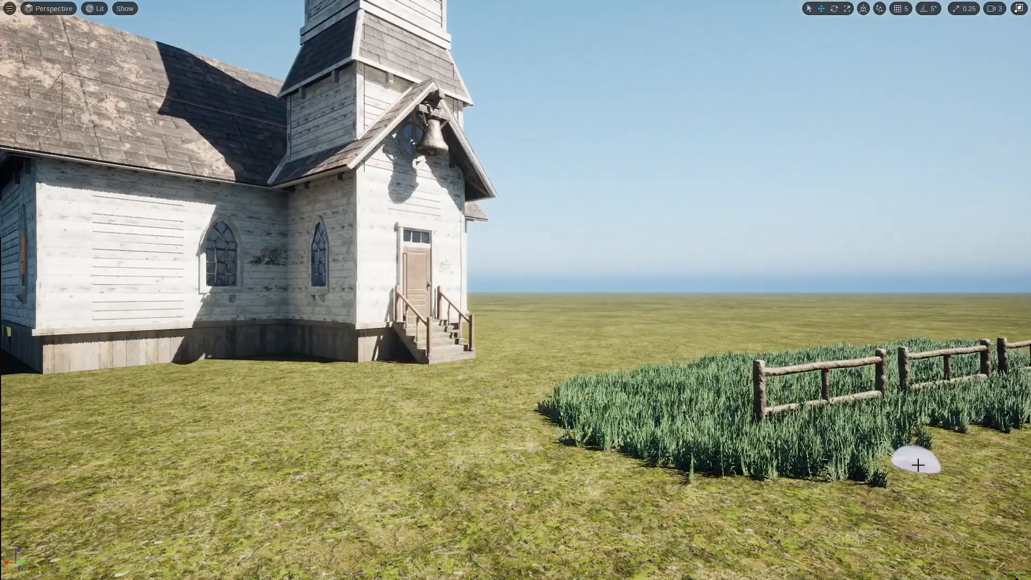
# - Paint a dense grass patch in the foreground before the church's side wall and undo the last stray strokes
pyautogui.moveTo(104, 575); pyautogui.dragTo(217, 457)
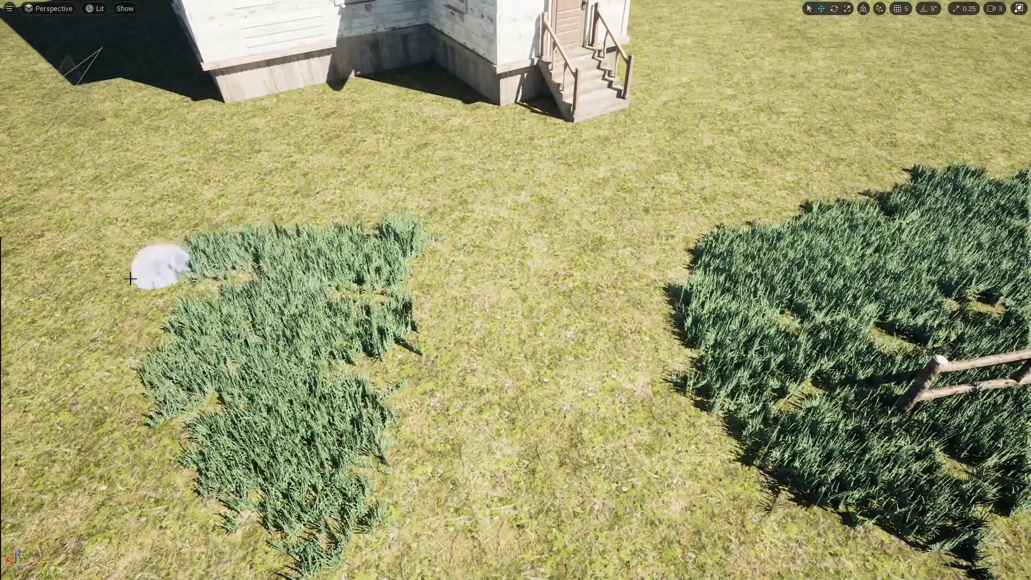
pyautogui.moveTo(131, 279)
pyautogui.mouseDown()
pyautogui.moveTo(449, 228)
pyautogui.moveTo(401, 361)
pyautogui.moveTo(147, 251)
pyautogui.moveTo(56, 242)
pyautogui.moveTo(51, 315)
pyautogui.mouseUp()
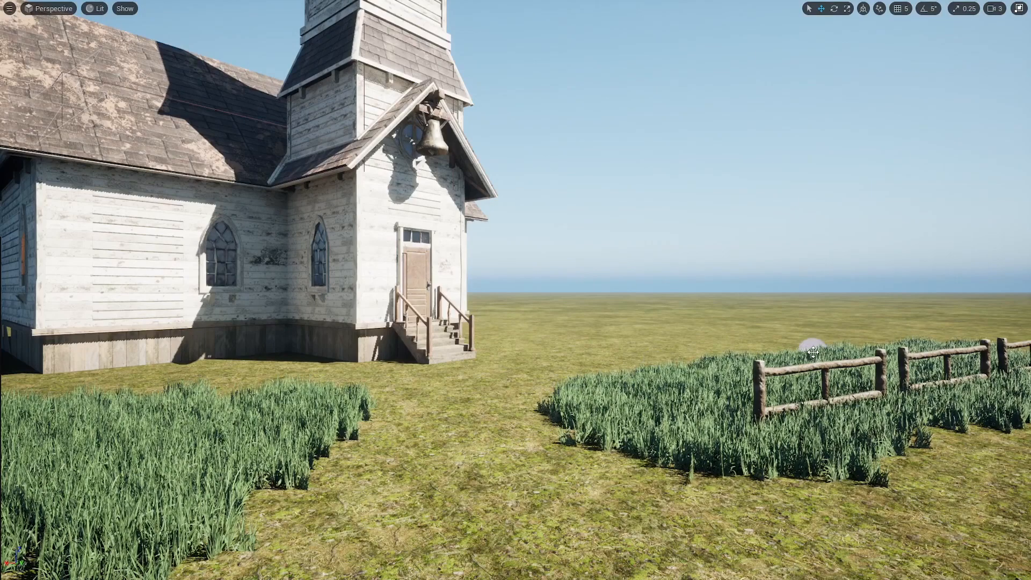
pyautogui.hotkey('ctrl', 'z')
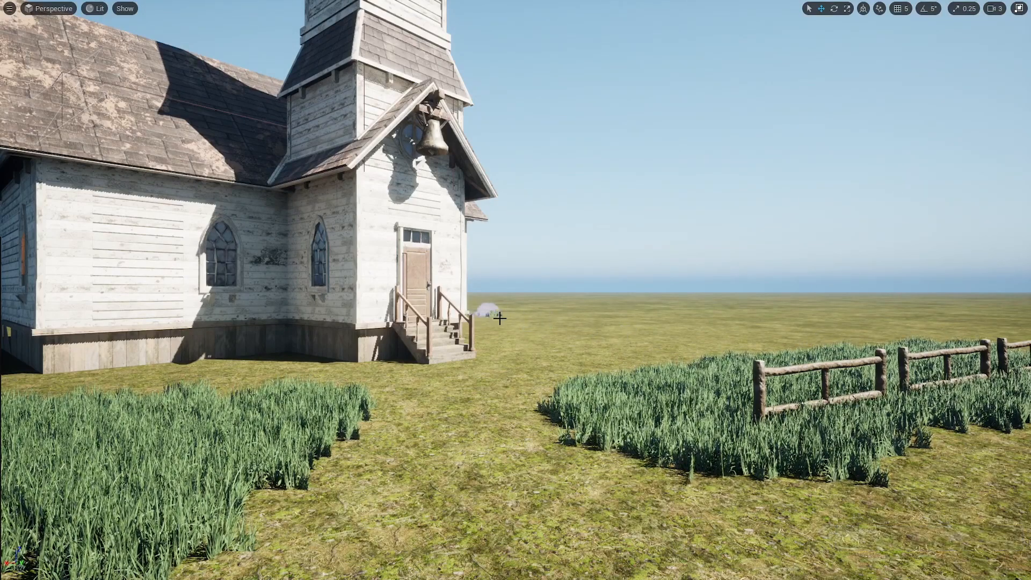
pyautogui.hotkey('ctrl', 'z')
# - Paint a strip of grass from the fence row across the open field towards the back of the church
pyautogui.press('w')
pyautogui.moveTo(558, 344)
pyautogui.mouseDown(button='right')
pyautogui.moveTo(644, 392)
pyautogui.moveTo(628, 408)
pyautogui.mouseUp(button='right')
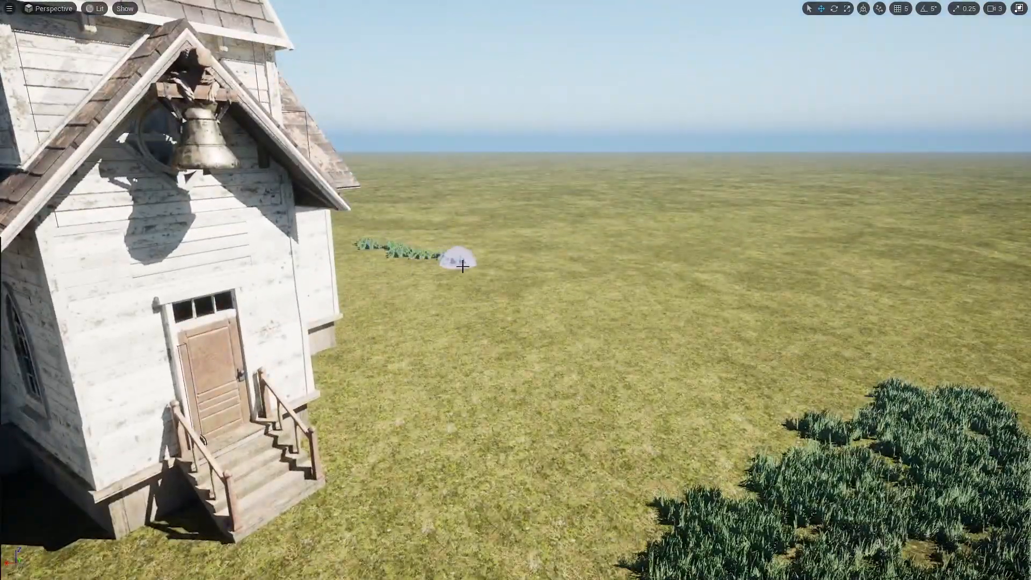
pyautogui.press('s')
pyautogui.moveTo(982, 383); pyautogui.dragTo(1010, 385, button='right')
pyautogui.press('F11')
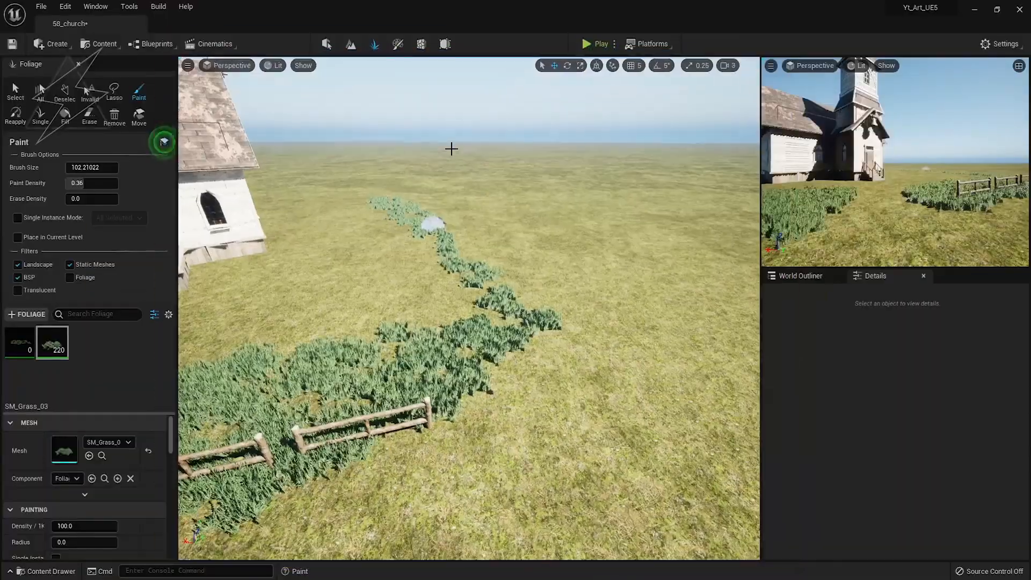
# - Enlarge the foliage brush to about 258, raise the paint density to 0.9 and widen the SM_Grass_03 strip across the field
pyautogui.press(']')
pyautogui.press(']')
pyautogui.press(']')
pyautogui.press(']')
pyautogui.press(']')
pyautogui.press(']')
pyautogui.press(']')
pyautogui.press(']')
pyautogui.press(']')
pyautogui.press(']')
pyautogui.press(']')
pyautogui.press(']')
pyautogui.press(']')
pyautogui.press(']')
pyautogui.press(']')
pyautogui.press(']')
pyautogui.press(']')
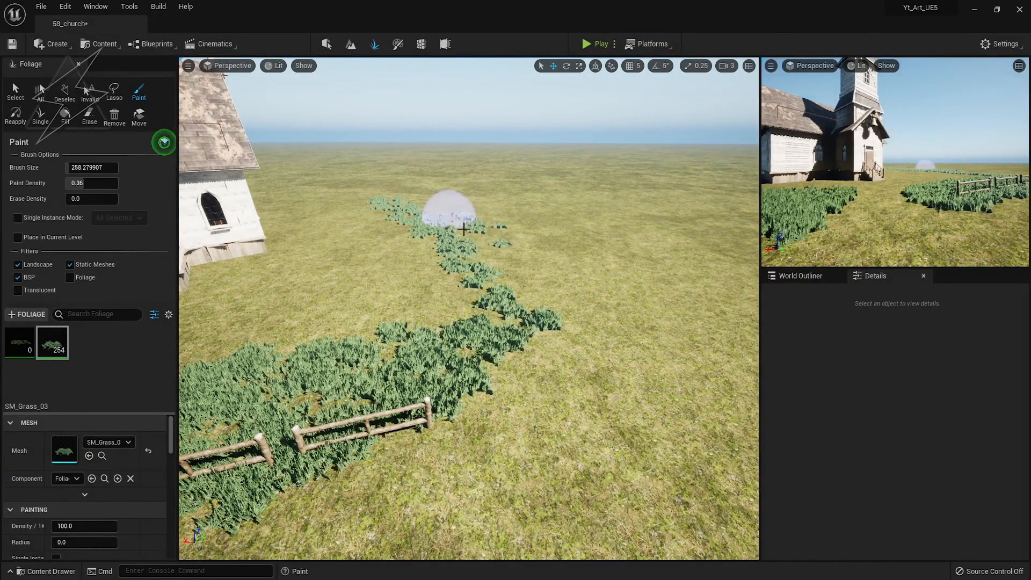
pyautogui.moveTo(449, 217); pyautogui.dragTo(582, 292)
pyautogui.moveTo(84, 184); pyautogui.dragTo(112, 184)
pyautogui.moveTo(430, 210)
pyautogui.mouseDown()
pyautogui.moveTo(478, 237)
pyautogui.moveTo(486, 349)
pyautogui.moveTo(458, 212)
pyautogui.moveTo(576, 383)
pyautogui.moveTo(412, 208)
pyautogui.moveTo(566, 249)
pyautogui.moveTo(688, 339)
pyautogui.mouseUp()
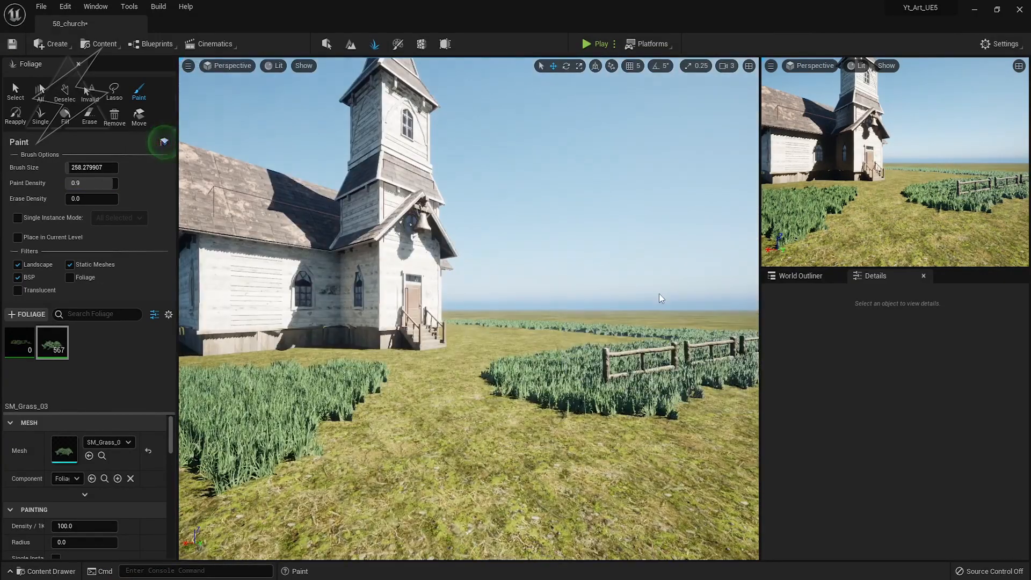
# - Paint small SM_Grass_03 tufts along the base of the church's side walls with a brush of about 39, undoing the last stroke
pyautogui.press('F11')
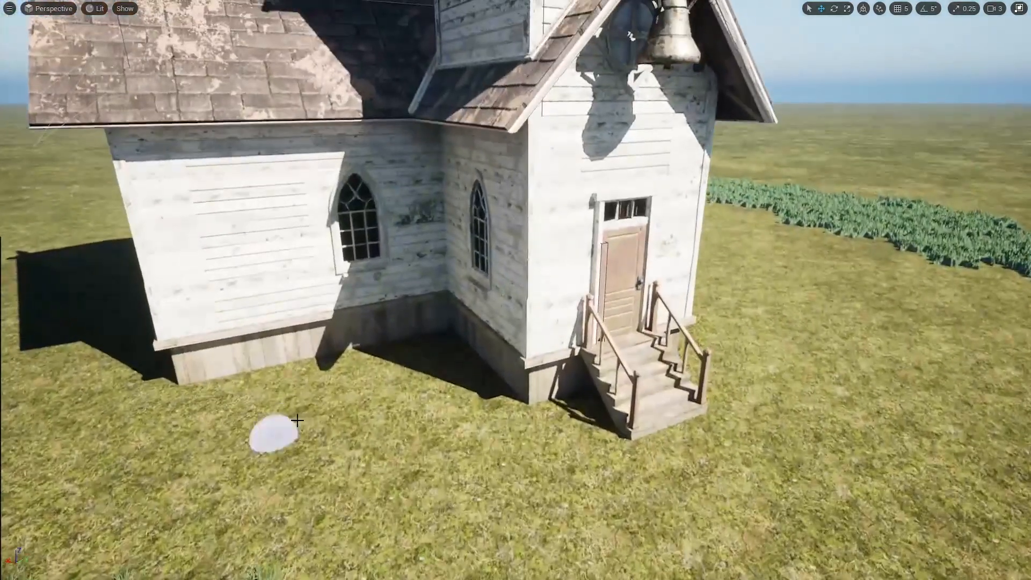
pyautogui.keyDown('shift'); pyautogui.moveTo(357, 427); pyautogui.dragTo(403, 400); pyautogui.keyUp('shift')
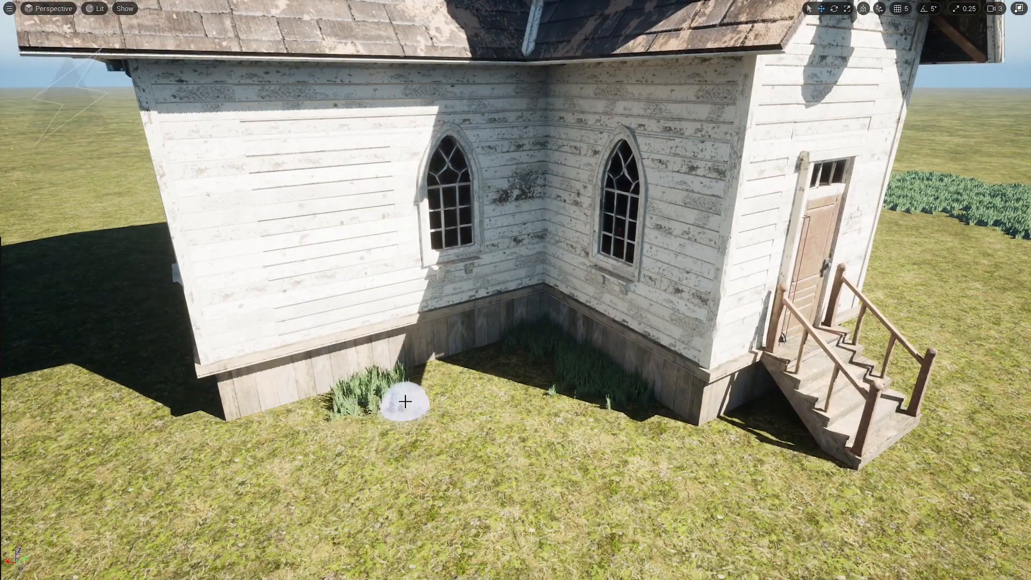
pyautogui.moveTo(480, 359)
pyautogui.mouseDown(button='right')
pyautogui.moveTo(550, 359)
pyautogui.moveTo(394, 359)
pyautogui.mouseUp(button='right')
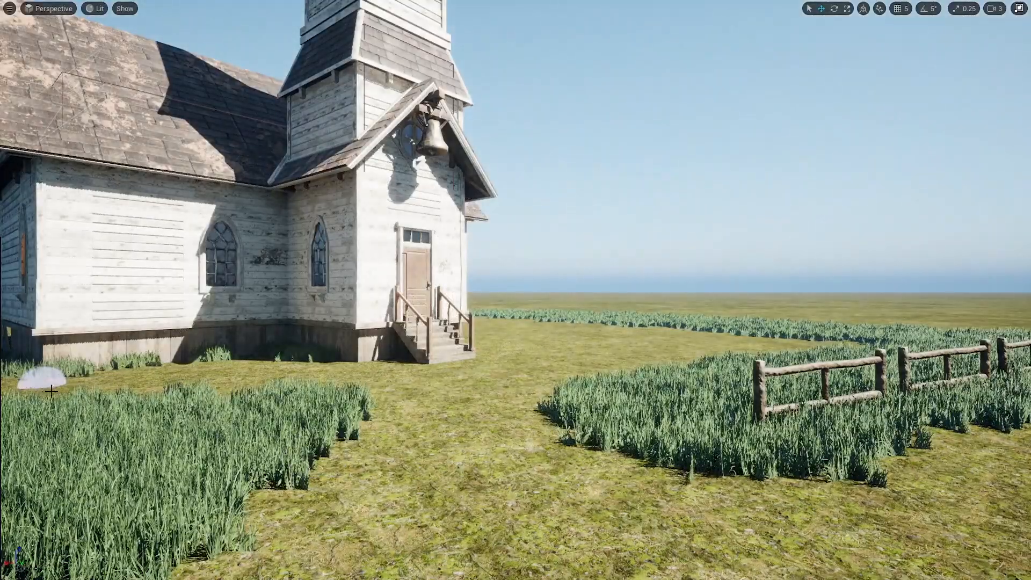
pyautogui.moveTo(364, 386)
pyautogui.mouseDown(button='right')
pyautogui.moveTo(231, 484)
pyautogui.moveTo(231, 461)
pyautogui.mouseUp(button='right')
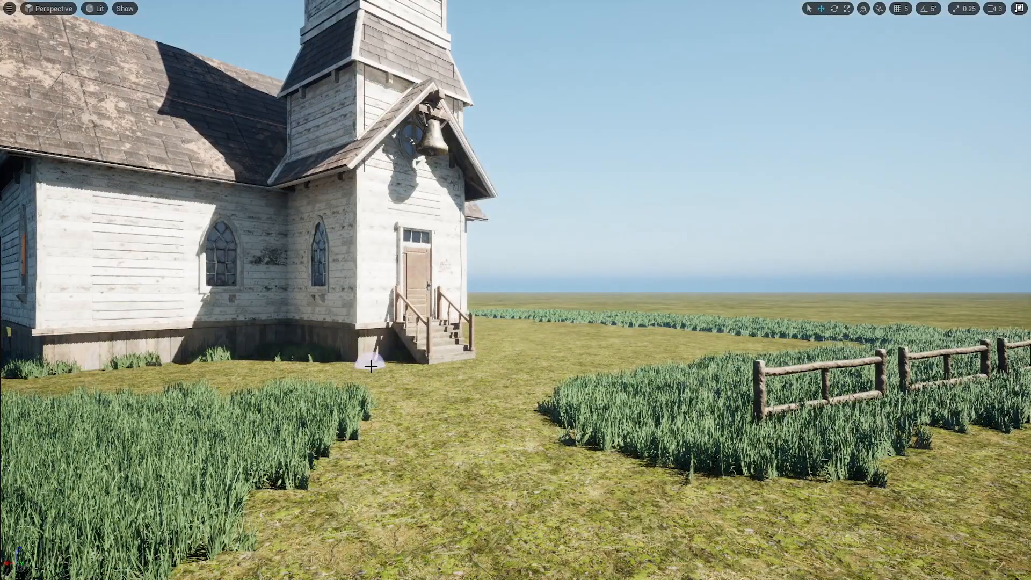
pyautogui.hotkey('ctrl', 'z')
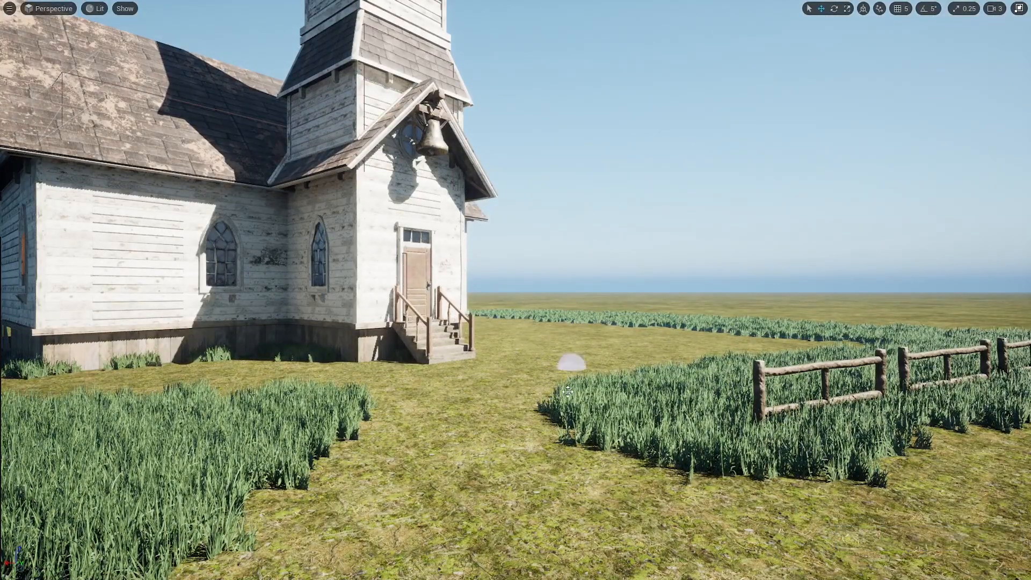
pyautogui.press('F11')
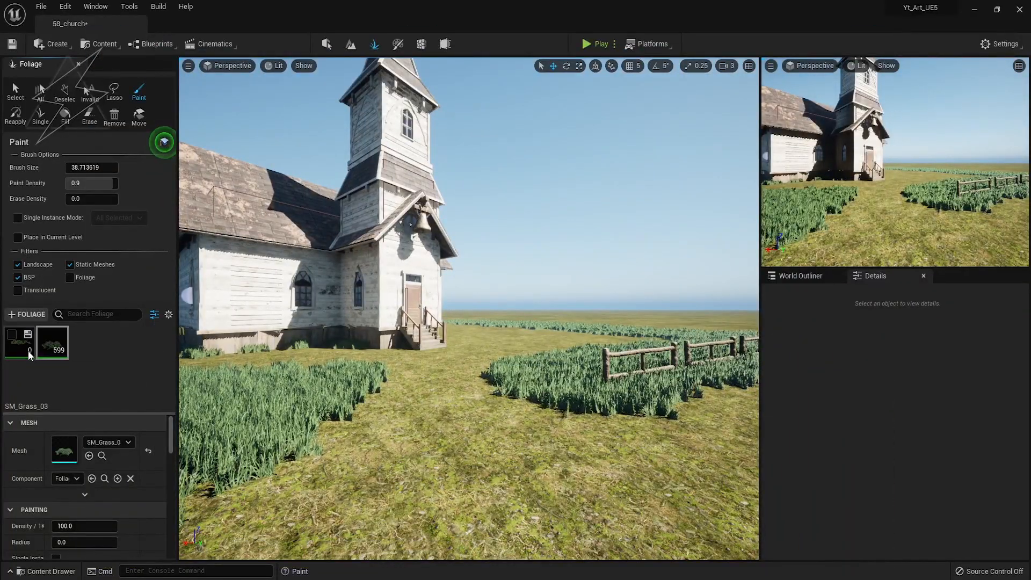
# - Paint sparse SM_Clover_01 patches across the open ground between the church steps and the grass strip
pyautogui.click(554, 480)
pyautogui.hotkey('ctrl', 'z')
pyautogui.press('w')
pyautogui.moveTo(635, 492); pyautogui.dragTo(687, 508, button='right')
pyautogui.moveTo(449, 268); pyautogui.dragTo(449, 318, button='right')
pyautogui.press('w')
pyautogui.press('e')
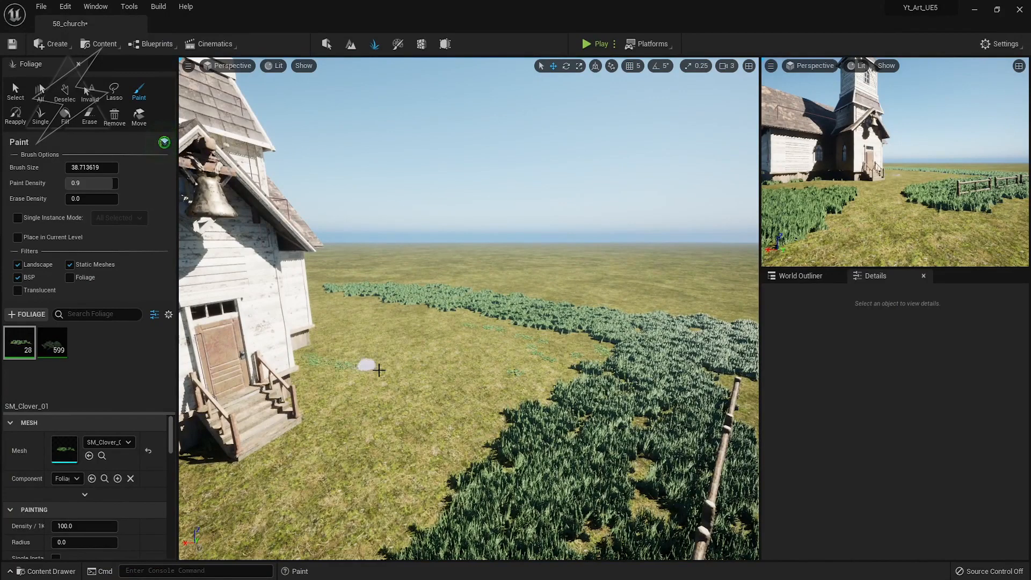
pyautogui.moveTo(388, 343); pyautogui.dragTo(474, 350)
pyautogui.moveTo(474, 349); pyautogui.dragTo(387, 387, button='right')
pyautogui.press('s')
pyautogui.press('1')
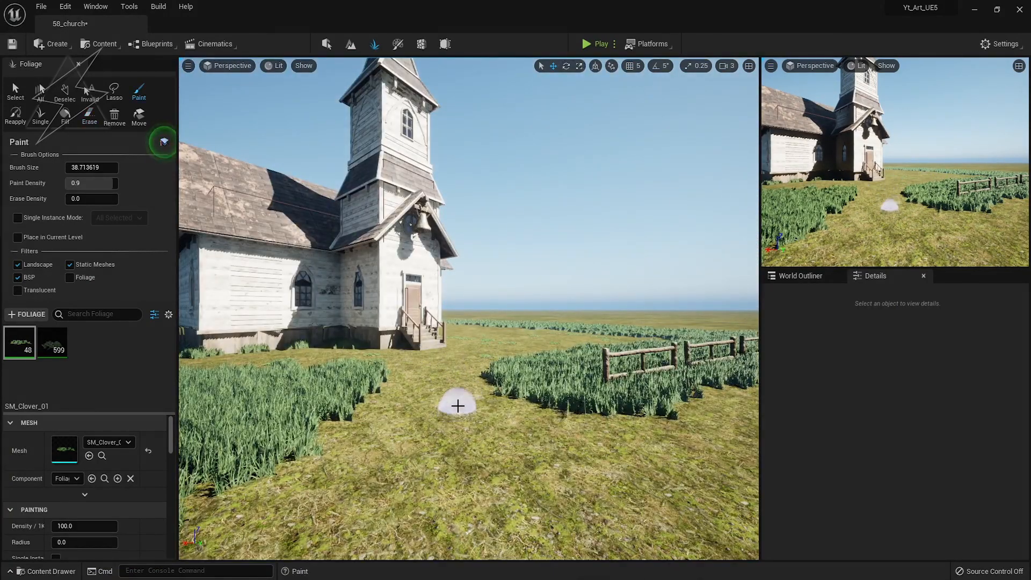
pyautogui.moveTo(350, 409); pyautogui.dragTo(379, 409, button='right')
pyautogui.press('1')
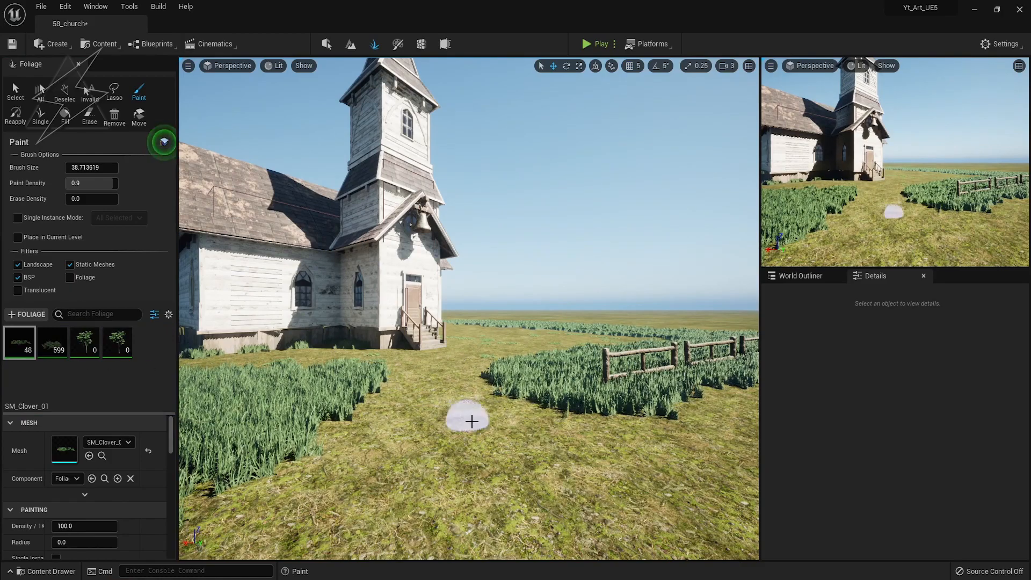
# - Try dabs of SM_Clover_01 and the two tropic tree types in front of the church and undo them
pyautogui.click(469, 422)
pyautogui.hotkey('ctrl', 'z')
pyautogui.click(84, 347)
pyautogui.keyDown('ctrl'); pyautogui.click(118, 348); pyautogui.keyUp('ctrl')
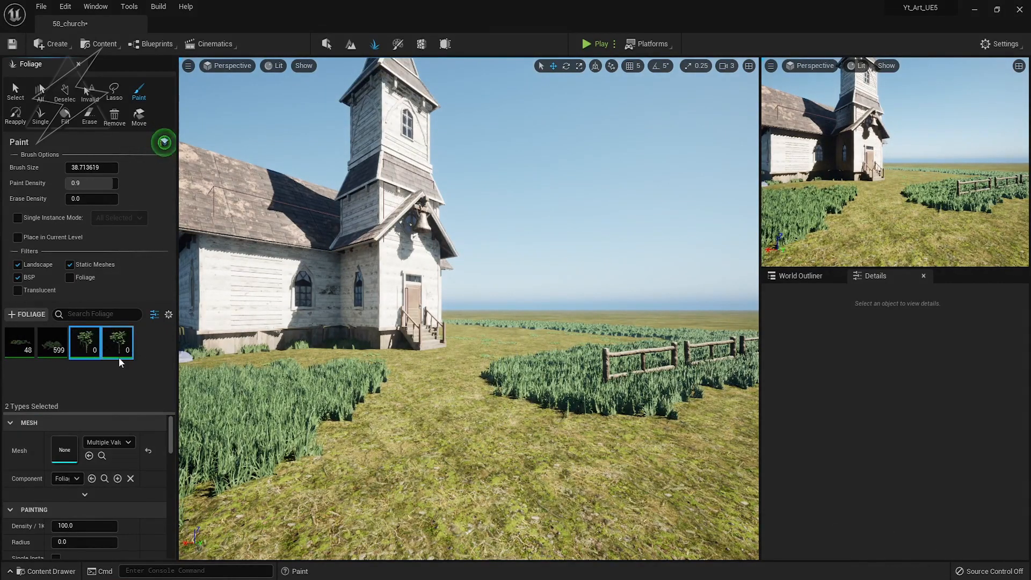
pyautogui.click(479, 369)
pyautogui.hotkey('ctrl', 'z')
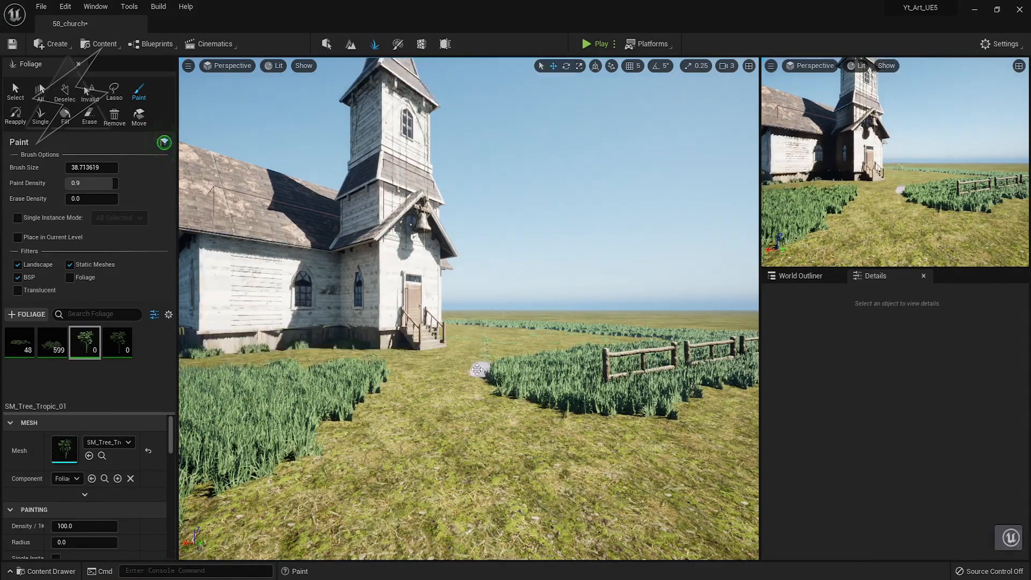
# - Test single SM_Tree_Tropic_01 placements beyond the fence, undoing each one, and set the tree's uniform scale to 1.903
pyautogui.moveTo(110, 183); pyautogui.dragTo(90, 183)
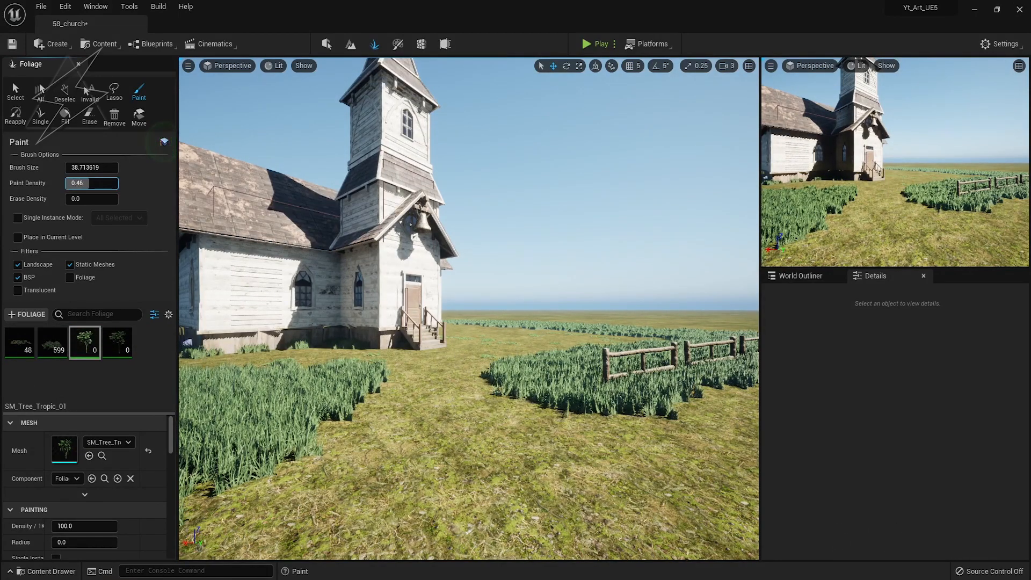
pyautogui.click(41, 115)
pyautogui.click(599, 326)
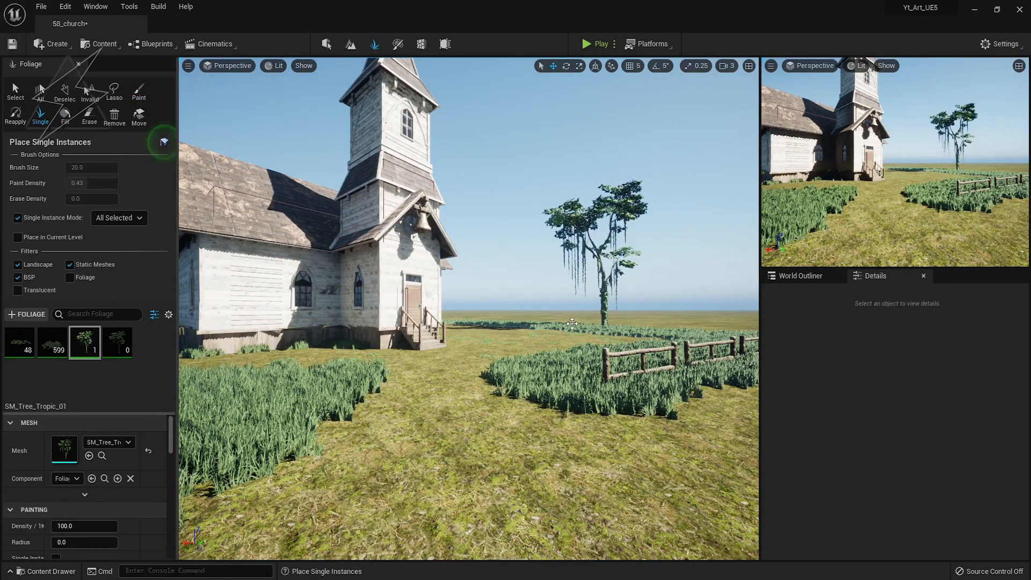
pyautogui.hotkey('ctrl', 'z')
pyautogui.scroll(-3, 86, 484)
pyautogui.click(619, 326)
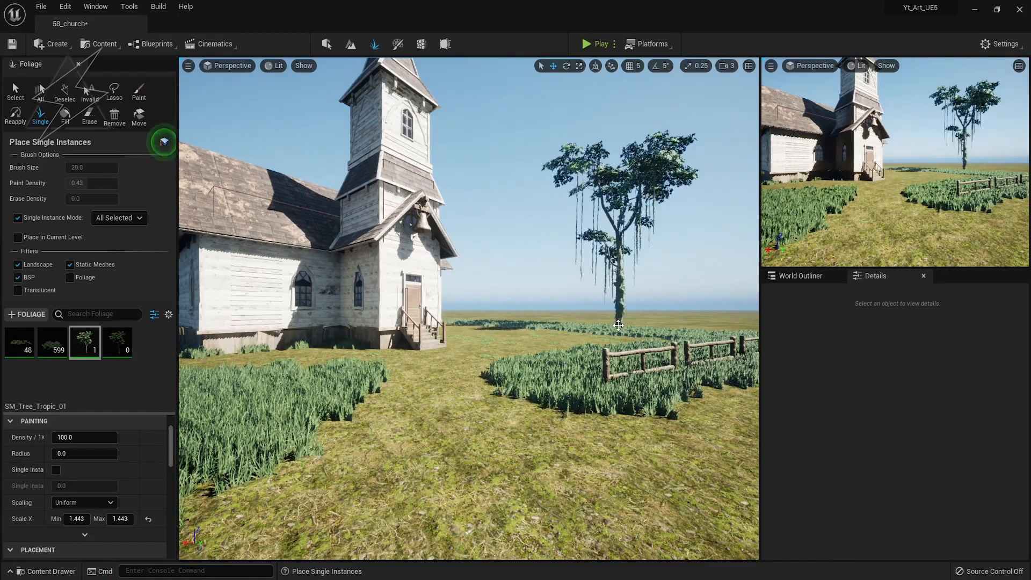
pyautogui.hotkey('ctrl', 'z')
pyautogui.click(596, 326)
pyautogui.hotkey('ctrl', 'z')
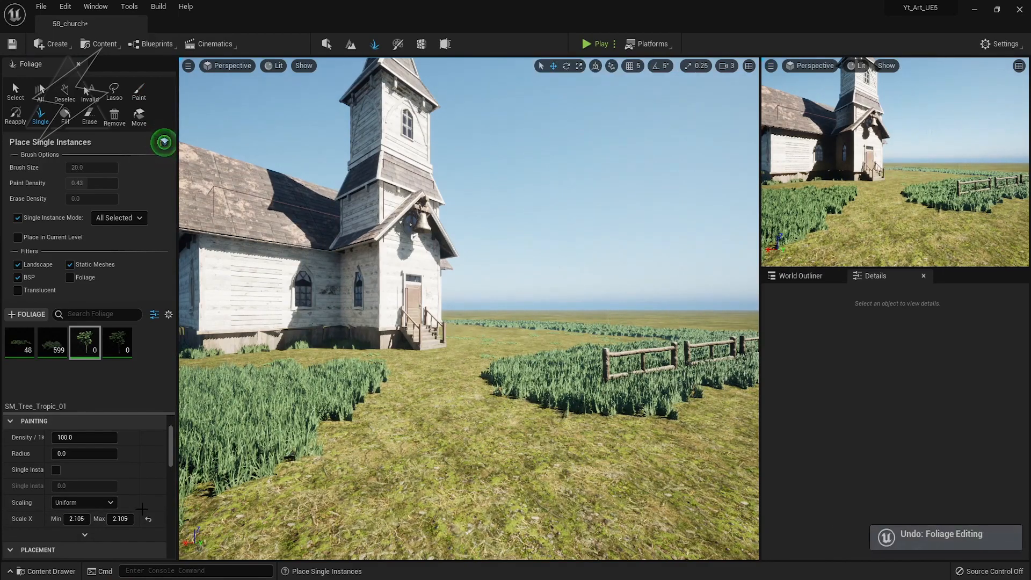
pyautogui.click(592, 318)
pyautogui.hotkey('ctrl', 'z')
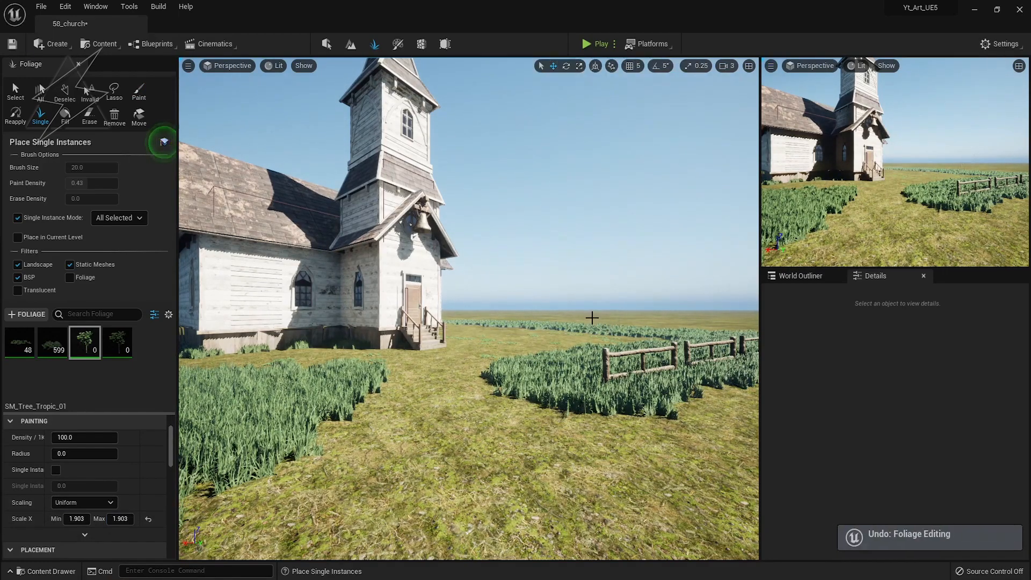
# - Place a row of single SM_Tree_Tropic_01 trees in the field behind the church and grass strip
pyautogui.click(664, 329)
pyautogui.click(623, 324)
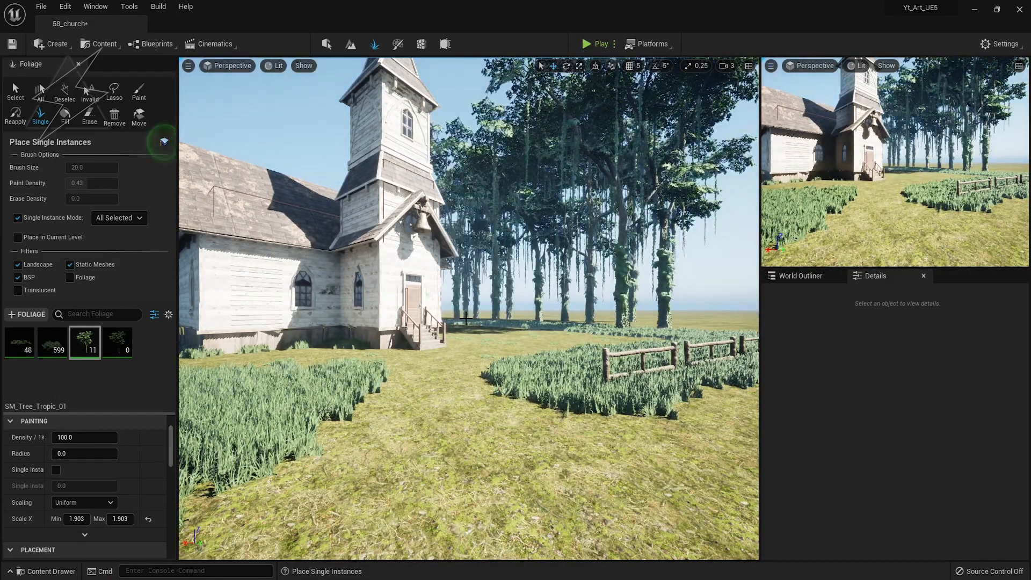
pyautogui.click(466, 319)
pyautogui.click(456, 319)
pyautogui.moveTo(456, 320); pyautogui.dragTo(516, 357, button='right')
pyautogui.press('w')
pyautogui.click(516, 357)
pyautogui.press('1')
pyautogui.moveTo(681, 318); pyautogui.dragTo(697, 304, button='right')
# - Extend the tree line with more single SM_Tree_Tropic_01 trees beyond the wooden fence
pyautogui.press('F11')
pyautogui.click(891, 325)
pyautogui.click(921, 325)
pyautogui.click(966, 325)
pyautogui.click(999, 326)
pyautogui.click(1023, 330)
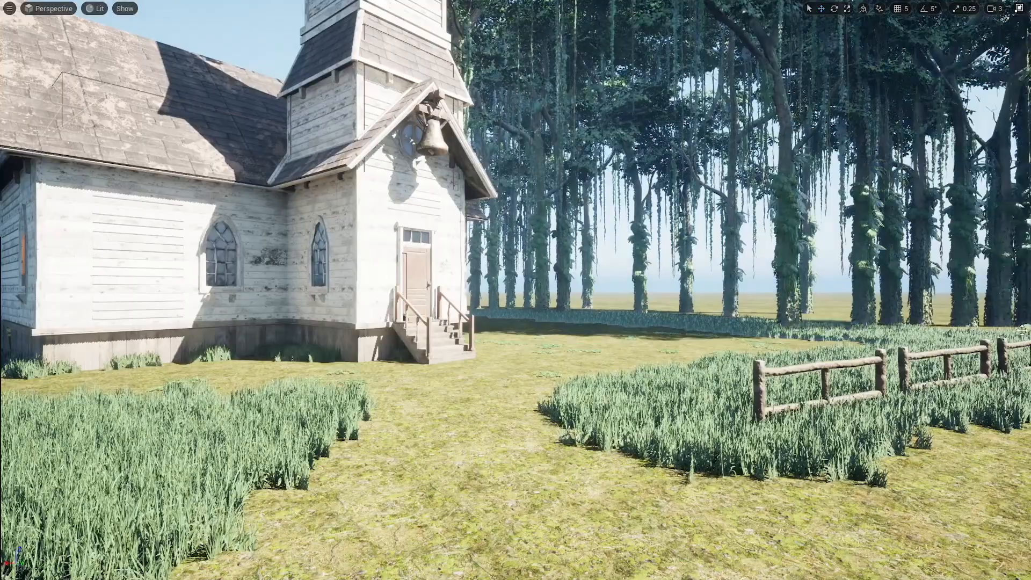
pyautogui.press('F11')
# - Undo the single SM_Tree_Tropic_01_novines tree and brush-paint a dense stand of this type behind the vine-covered trees
pyautogui.click(117, 342)
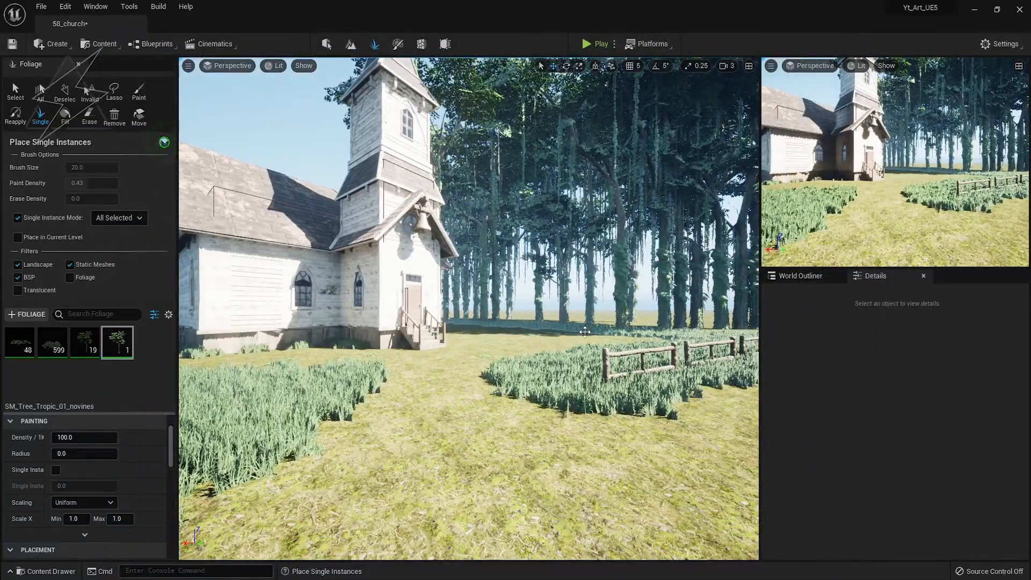
pyautogui.hotkey('ctrl', 'z')
pyautogui.moveTo(602, 332); pyautogui.dragTo(599, 350, button='right')
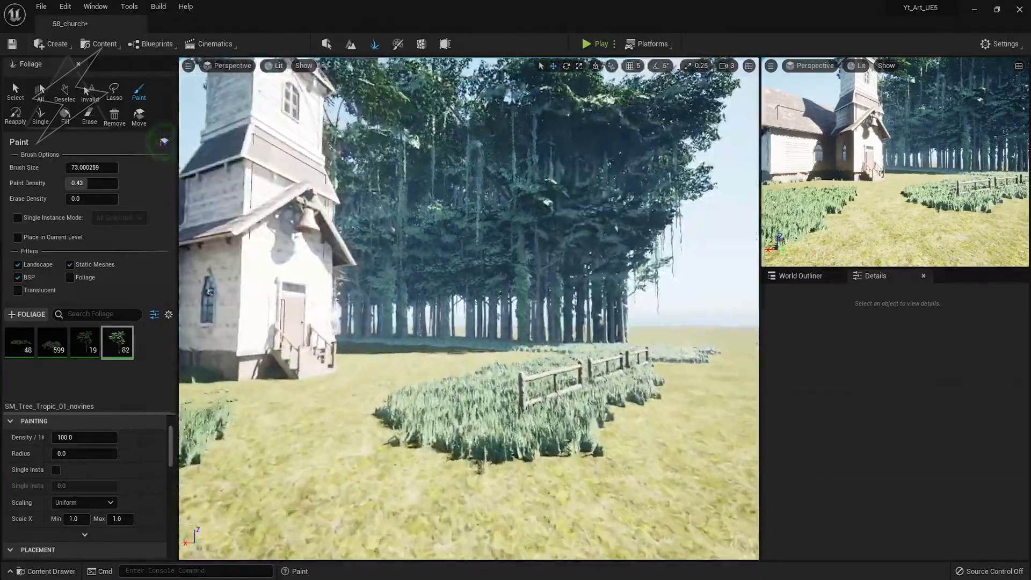
# - Add SM_BushA_02 as a foliage type and paint bushes beneath the trees
pyautogui.keyDown('ctrl'); pyautogui.click(117, 341); pyautogui.keyUp('ctrl')
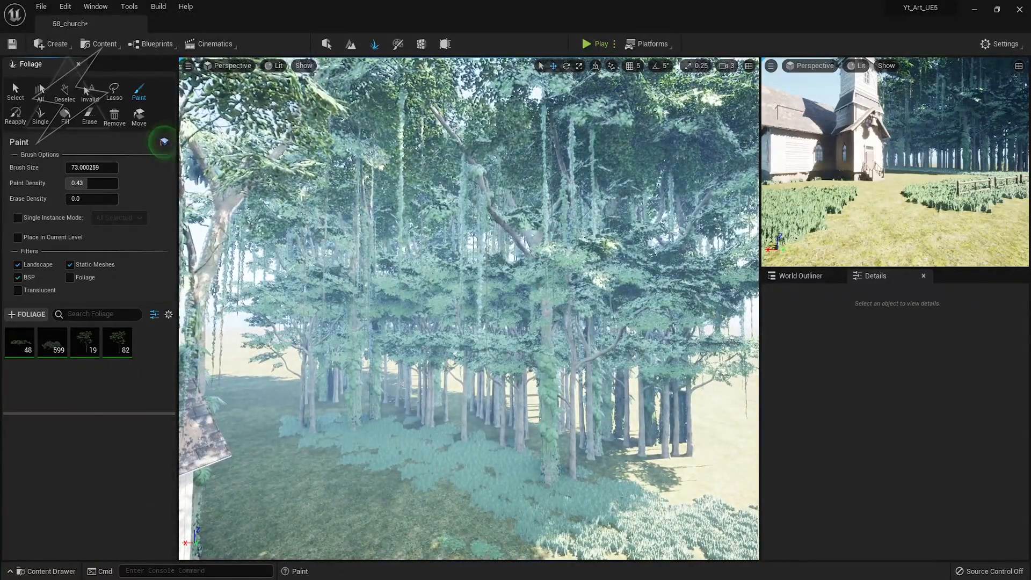
pyautogui.moveTo(0, 401); pyautogui.dragTo(103, 397)
pyautogui.moveTo(436, 378)
pyautogui.mouseDown()
pyautogui.moveTo(585, 446)
pyautogui.moveTo(634, 430)
pyautogui.moveTo(260, 391)
pyautogui.moveTo(260, 400)
pyautogui.moveTo(429, 389)
pyautogui.mouseUp()
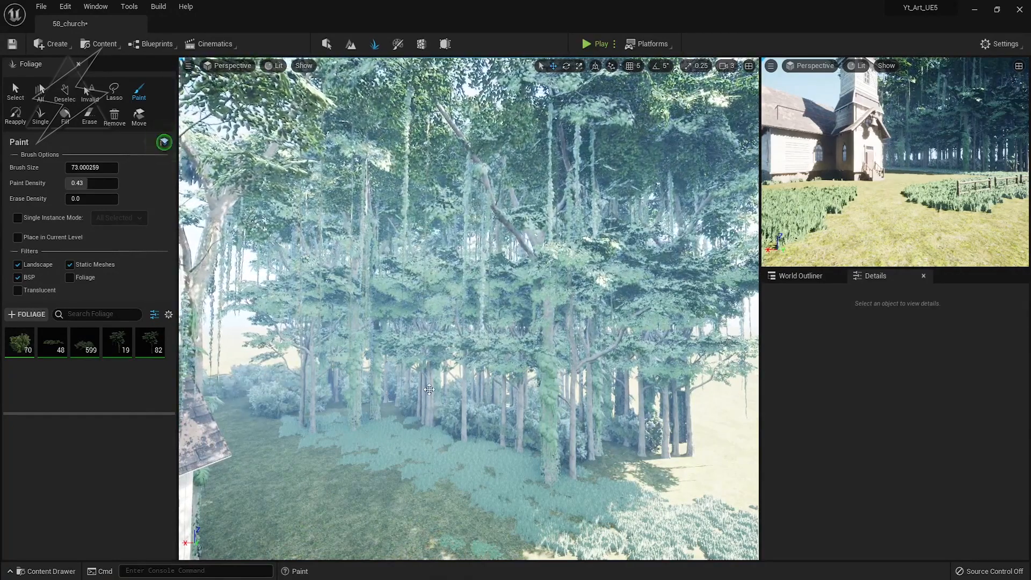
pyautogui.click(19, 342)
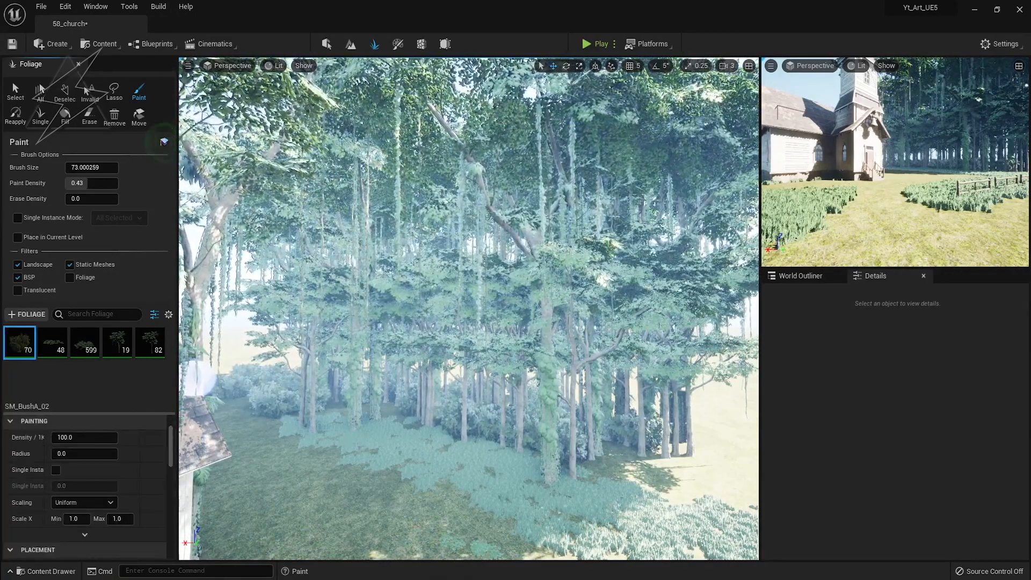
# - Add another leafy plant as a foliage type, paint it among the forest trees and undo the last stroke
pyautogui.moveTo(1, 344); pyautogui.dragTo(30, 342)
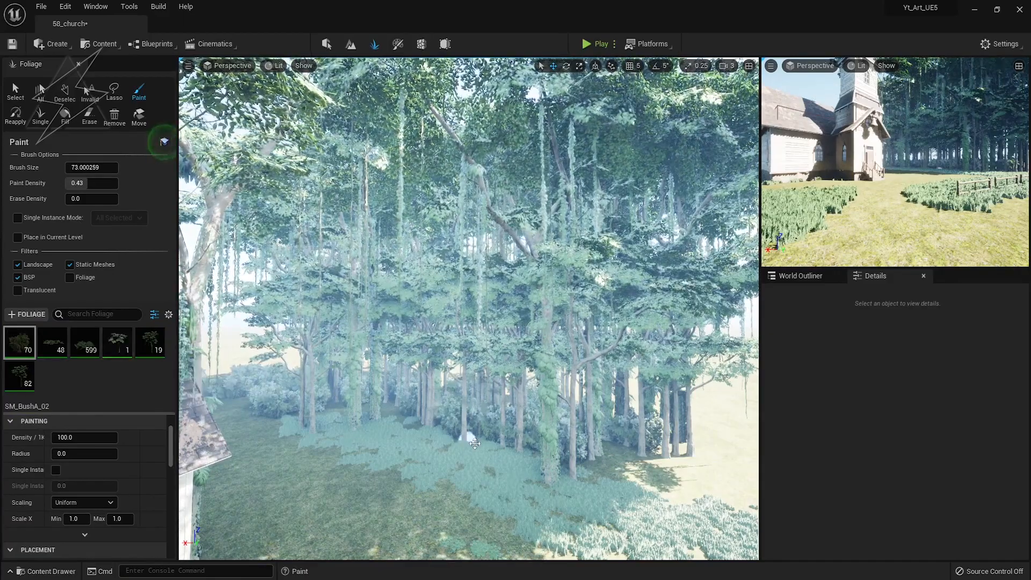
pyautogui.hotkey('ctrl', 'z')
pyautogui.moveTo(437, 449); pyautogui.dragTo(515, 449, button='right')
pyautogui.moveTo(369, 348); pyautogui.dragTo(591, 348, button='right')
pyautogui.moveTo(531, 318)
pyautogui.mouseDown()
pyautogui.moveTo(617, 318)
pyautogui.moveTo(559, 300)
pyautogui.mouseUp()
pyautogui.moveTo(491, 274)
pyautogui.mouseDown(button='right')
pyautogui.moveTo(392, 274)
pyautogui.moveTo(251, 305)
pyautogui.mouseUp(button='right')
pyautogui.hotkey('ctrl', 'z')
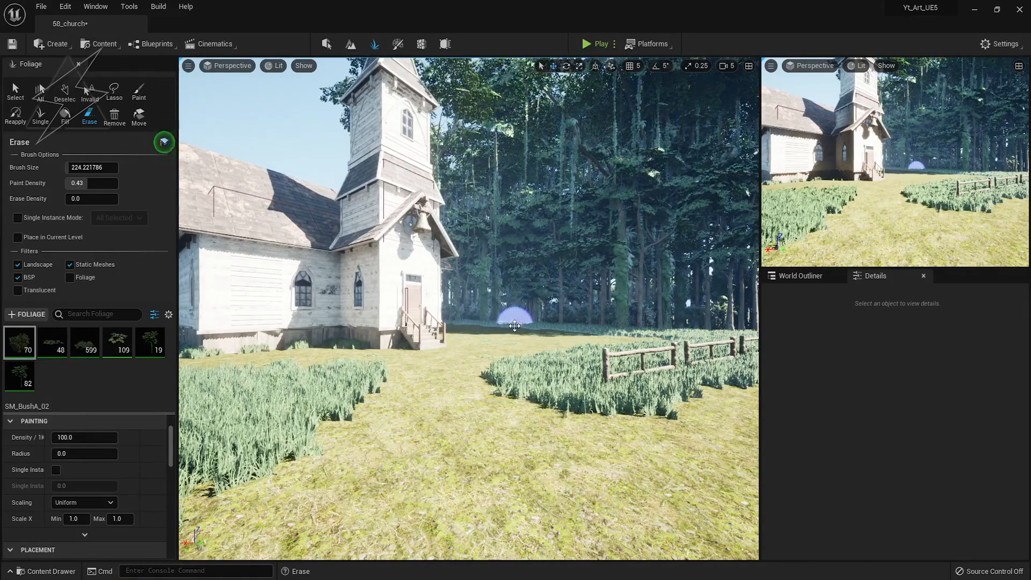
# - Undo the brushed SM_BushA_02 stroke and place single bushes beside the church steps and in front of the forest edge
pyautogui.press('F11')
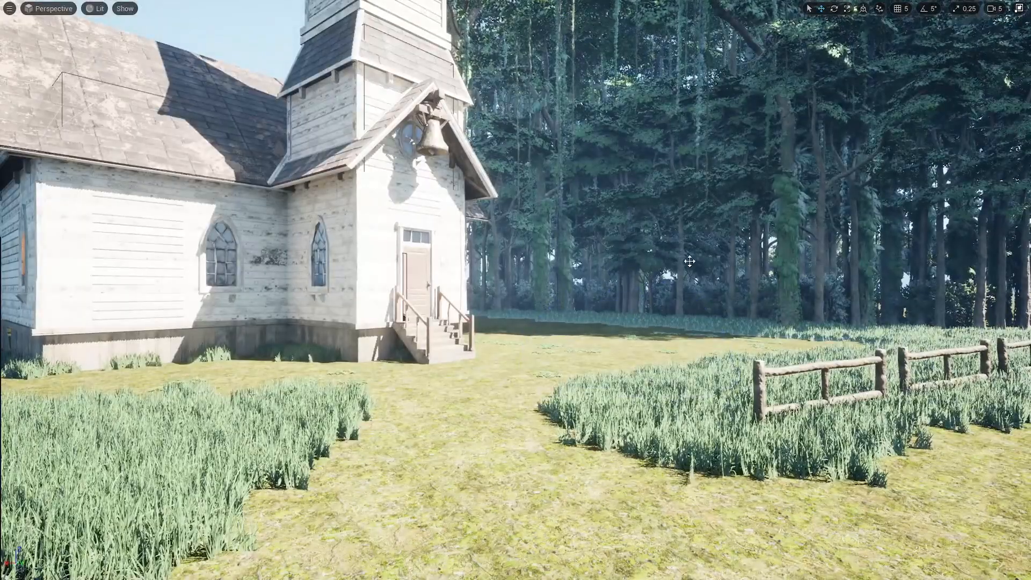
pyautogui.press('F11')
pyautogui.click(50, 356)
pyautogui.click(20, 341)
pyautogui.hotkey('ctrl', 'z')
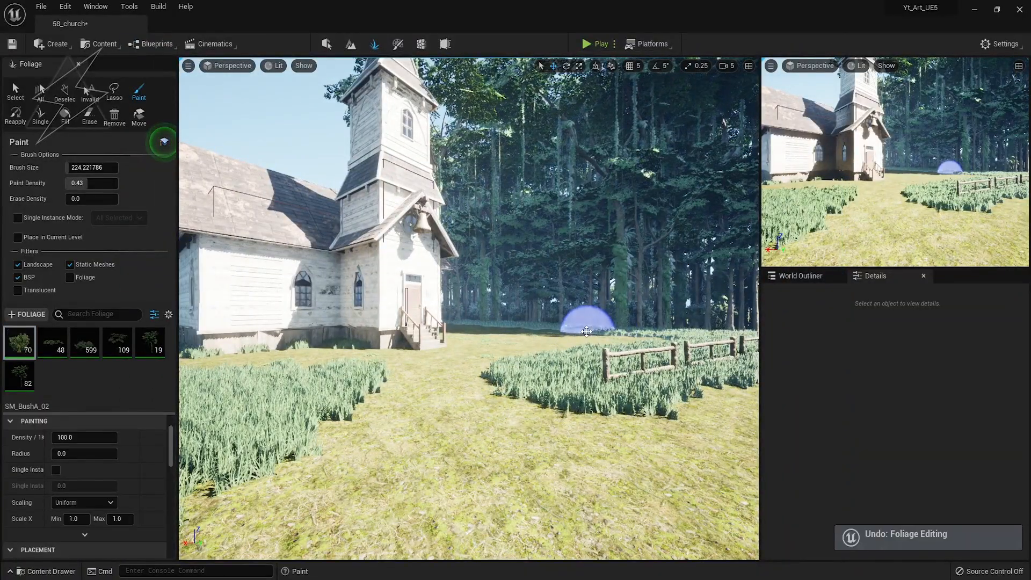
pyautogui.click(40, 117)
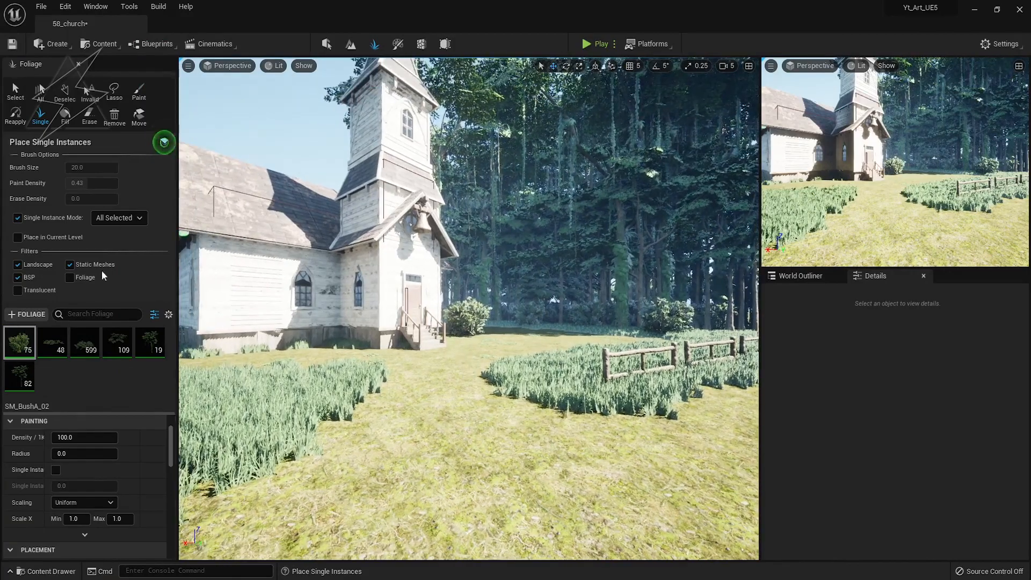
# - Place three single SM_Tree_Tropic_01 trees on the open ground behind the church
pyautogui.moveTo(491, 326)
pyautogui.mouseDown(button='right')
pyautogui.moveTo(467, 323)
pyautogui.moveTo(478, 376)
pyautogui.moveTo(490, 326)
pyautogui.mouseUp(button='right')
pyautogui.click(491, 341)
pyautogui.click(429, 378)
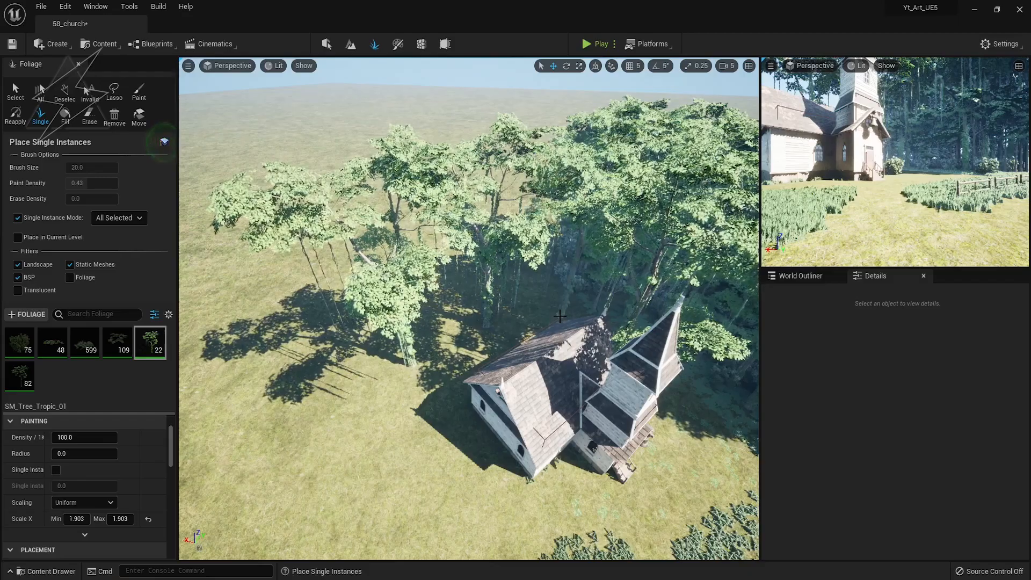
pyautogui.press('1')
pyautogui.moveTo(430, 343); pyautogui.dragTo(381, 336, button='right')
pyautogui.press('1')
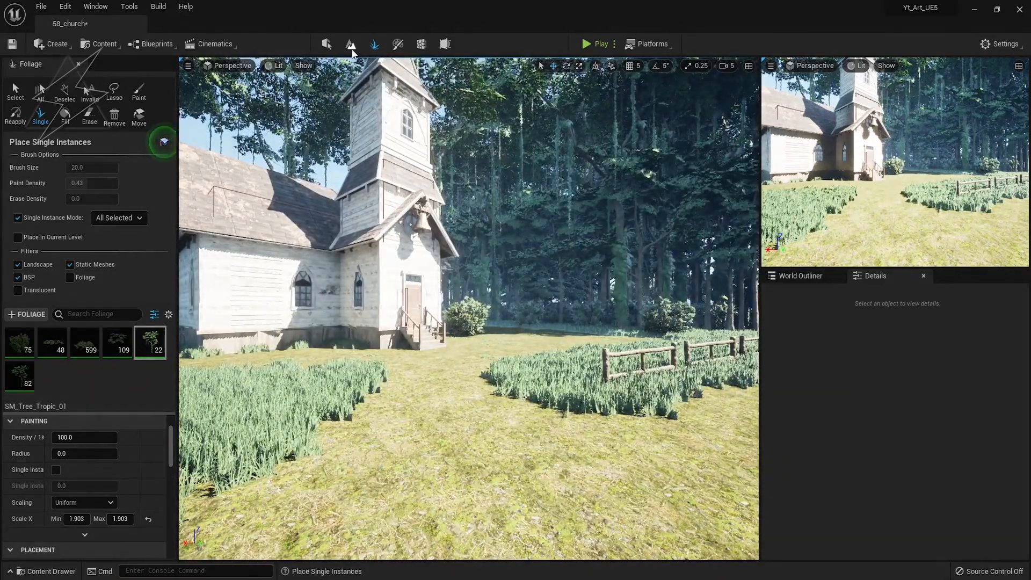
# - Switch to landscape painting and create a no-weight-blend layer info for the Material_E layer
pyautogui.hotkey('shift', '2')
pyautogui.click(131, 522)
pyautogui.click(204, 550)
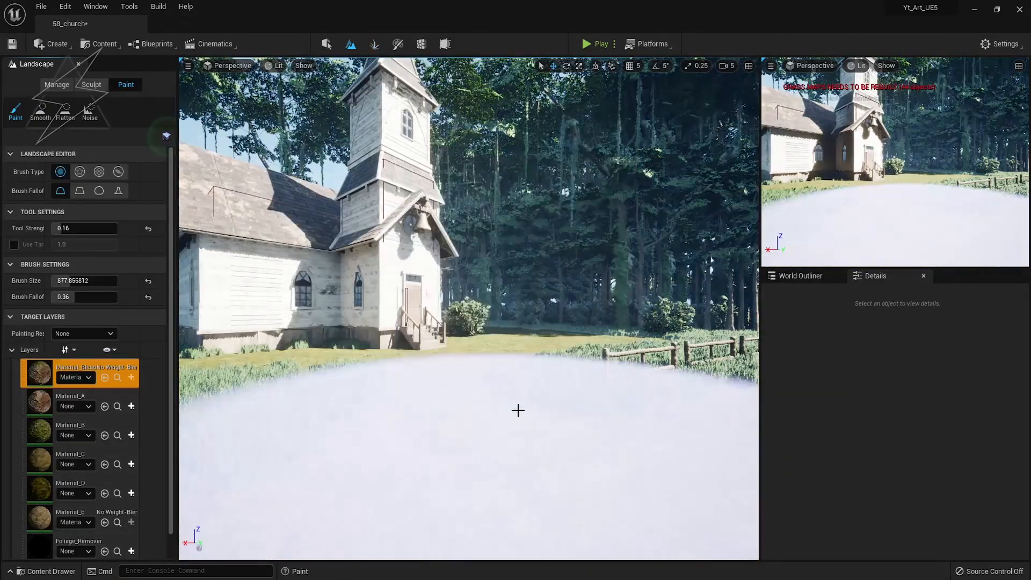
# - Set the landscape brush size to about 202.5 and paint a Material_E dirt path between the grass beds and along the fence
pyautogui.click(75, 510)
pyautogui.moveTo(81, 280); pyautogui.dragTo(56, 280)
pyautogui.moveTo(435, 430)
pyautogui.mouseDown()
pyautogui.moveTo(451, 479)
pyautogui.moveTo(429, 491)
pyautogui.moveTo(559, 491)
pyautogui.moveTo(693, 465)
pyautogui.mouseUp()
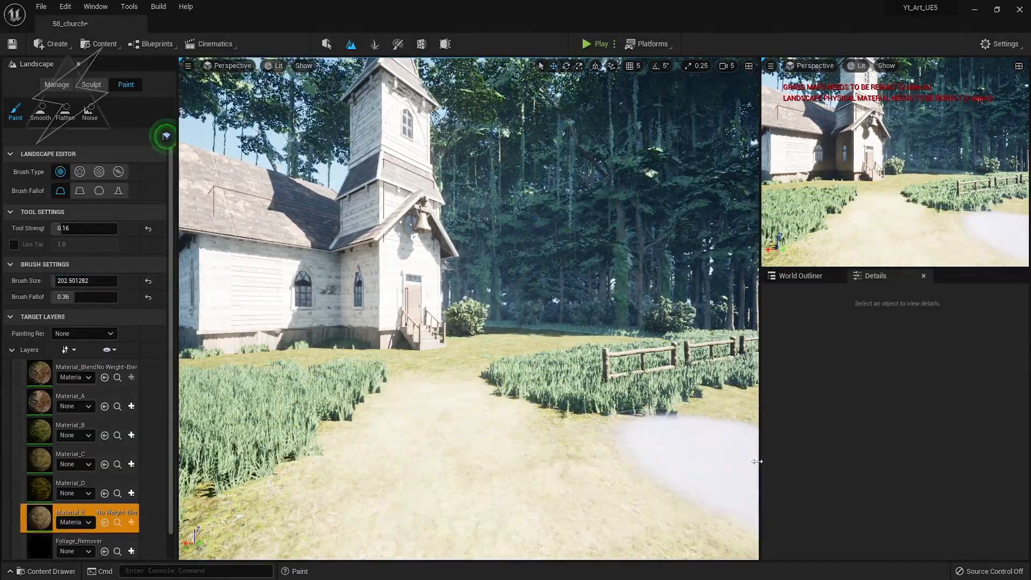
pyautogui.moveTo(692, 465); pyautogui.dragTo(735, 438, button='right')
pyautogui.press('F11')
pyautogui.press('s')
pyautogui.moveTo(566, 530)
pyautogui.mouseDown(button='right')
pyautogui.moveTo(430, 569)
pyautogui.moveTo(515, 543)
pyautogui.mouseUp(button='right')
pyautogui.moveTo(629, 396)
pyautogui.mouseDown()
pyautogui.moveTo(467, 406)
pyautogui.moveTo(472, 438)
pyautogui.mouseUp()
pyautogui.moveTo(471, 438); pyautogui.dragTo(532, 392, button='right')
# - Raise the landscape brush's tool strength to 1.0 and paint a wide Material_E dirt path past the grass beds and fence
pyautogui.press('F11')
pyautogui.moveTo(64, 227); pyautogui.dragTo(118, 228)
pyautogui.moveTo(414, 344); pyautogui.dragTo(408, 376, button='right')
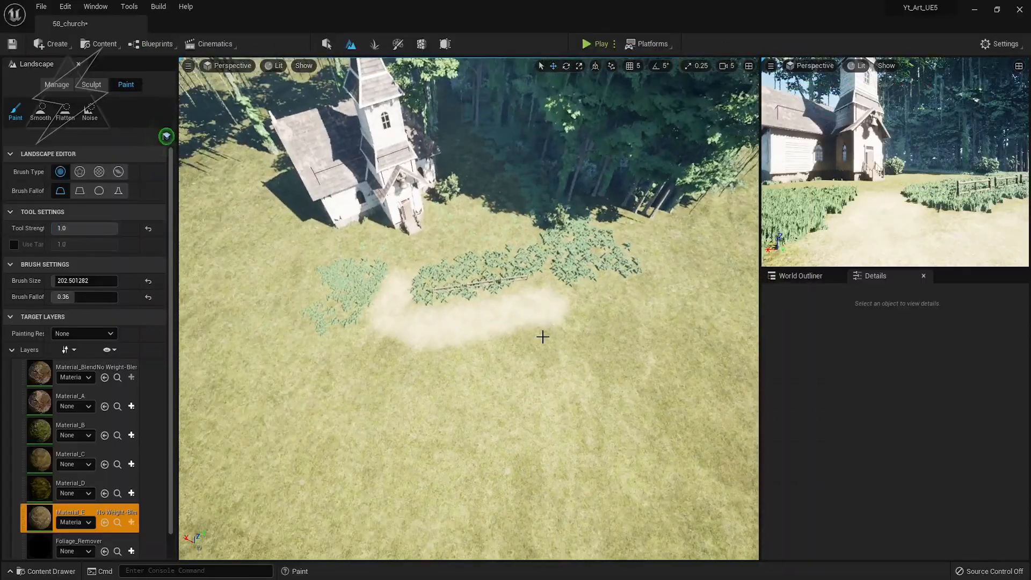
pyautogui.press('F11')
pyautogui.moveTo(369, 353)
pyautogui.mouseDown()
pyautogui.moveTo(835, 200)
pyautogui.moveTo(375, 350)
pyautogui.moveTo(318, 392)
pyautogui.mouseUp()
pyautogui.hotkey('ctrl', 'z')
pyautogui.moveTo(375, 371)
pyautogui.mouseDown()
pyautogui.moveTo(743, 217)
pyautogui.moveTo(511, 320)
pyautogui.moveTo(312, 371)
pyautogui.moveTo(269, 407)
pyautogui.moveTo(285, 416)
pyautogui.moveTo(191, 433)
pyautogui.moveTo(518, 377)
pyautogui.moveTo(504, 405)
pyautogui.moveTo(863, 235)
pyautogui.mouseUp()
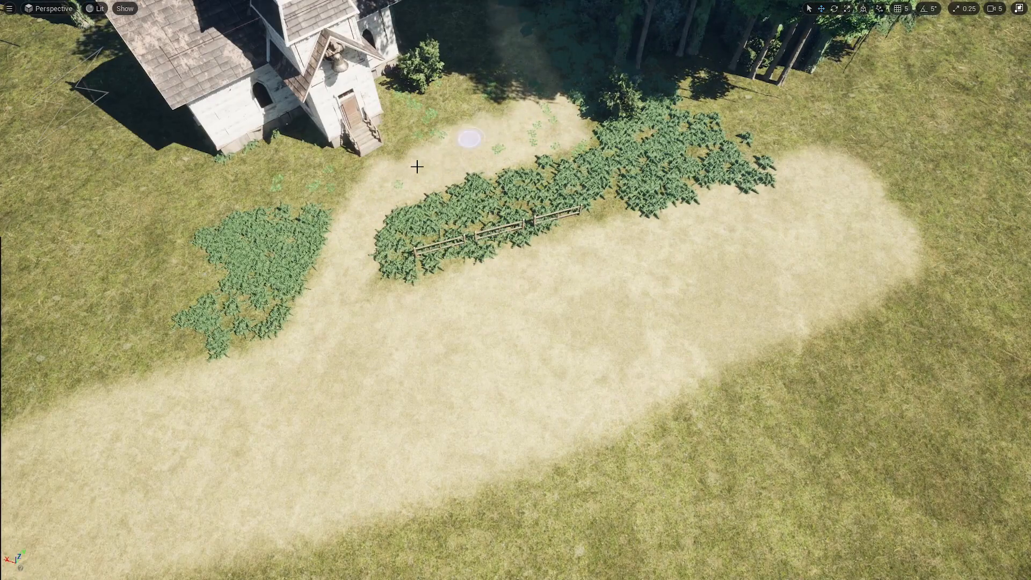
# - Fill the ground between the church steps, the fenced grass bed and the forest edge with Material_E dirt, and save the level
pyautogui.press('w')
pyautogui.moveTo(503, 85)
pyautogui.mouseDown(button='right')
pyautogui.moveTo(494, 54)
pyautogui.moveTo(531, 107)
pyautogui.mouseUp(button='right')
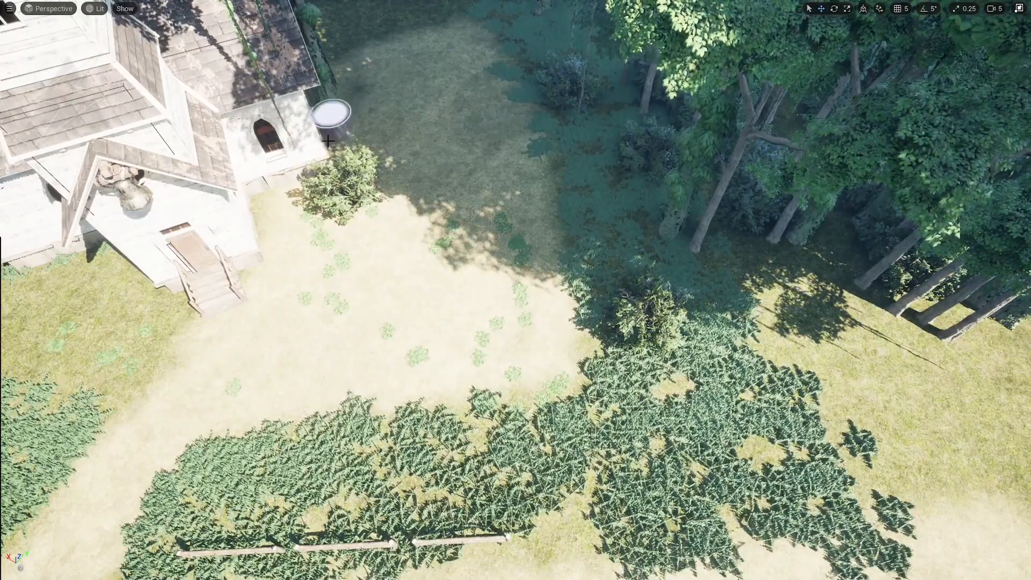
pyautogui.moveTo(463, 210); pyautogui.dragTo(268, 210, button='right')
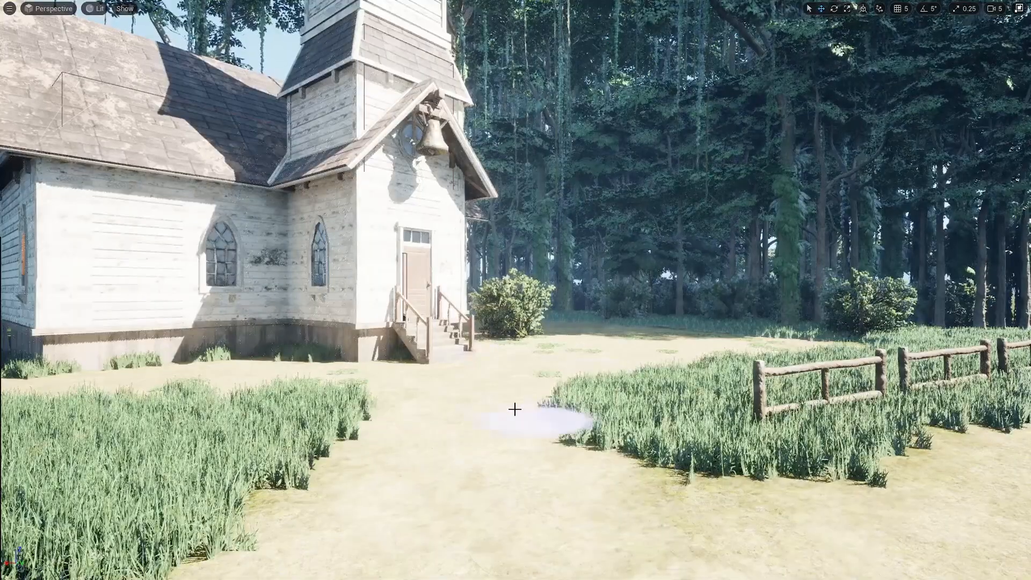
pyautogui.moveTo(444, 364); pyautogui.dragTo(472, 364, button='right')
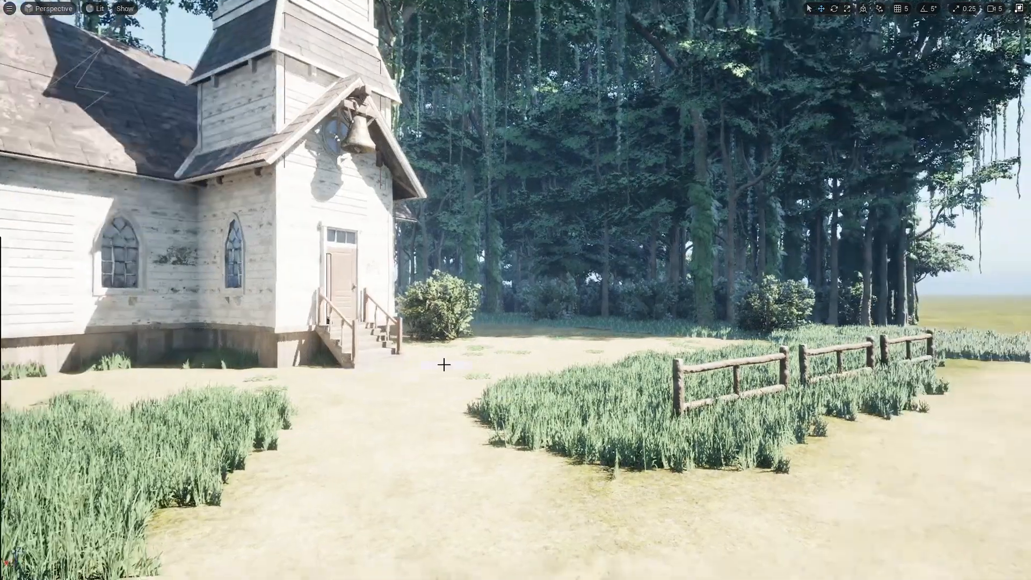
pyautogui.press('F11')
pyautogui.moveTo(748, 228); pyautogui.dragTo(706, 229, button='right')
pyautogui.hotkey('ctrl', 's')
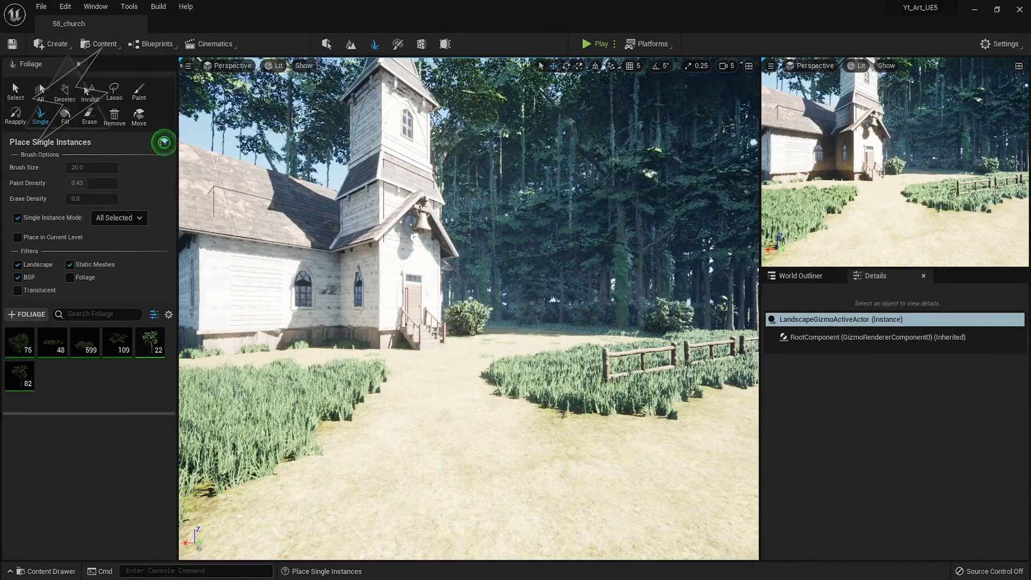
# - Add SM_dead_grass_02 to the foliage types and try single placements on the dirt path, undoing each one
pyautogui.moveTo(422, 342); pyautogui.dragTo(457, 403, button='right')
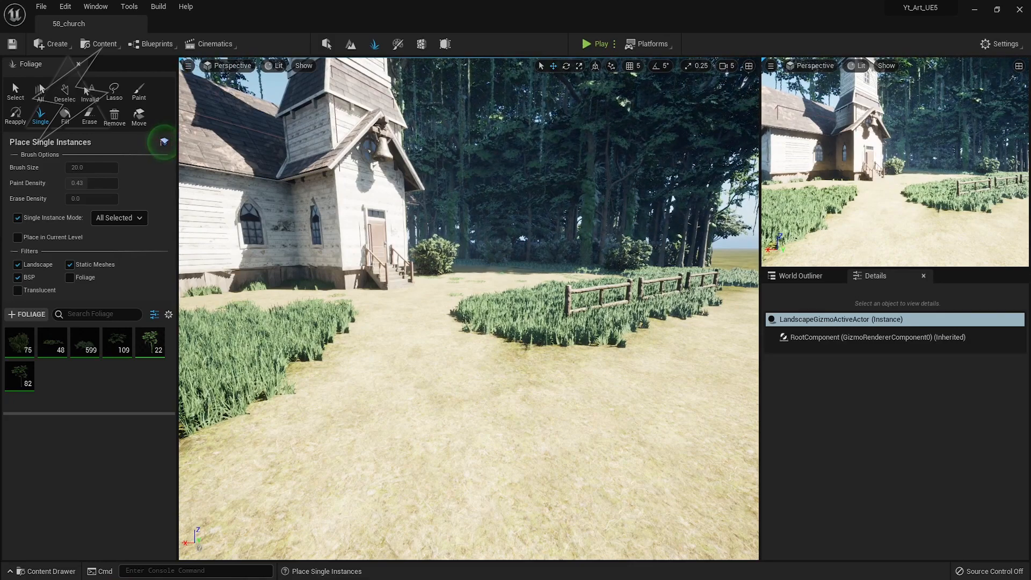
pyautogui.click(84, 342)
pyautogui.click(415, 426)
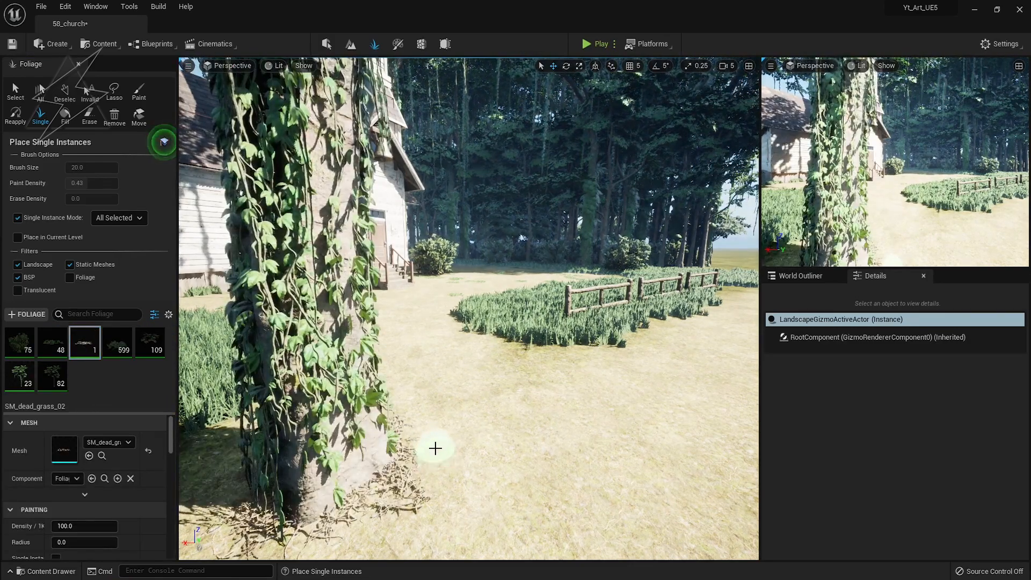
pyautogui.hotkey('ctrl', 'z')
pyautogui.click(388, 442)
pyautogui.hotkey('ctrl', 'z')
# - Place single SM_dead_grass_02 clumps along the path-side edge of the unfenced grass bed, undoing misplaced ones
pyautogui.click(328, 371)
pyautogui.click(349, 357)
pyautogui.click(349, 344)
pyautogui.hotkey('ctrl', 'z')
pyautogui.click(458, 322)
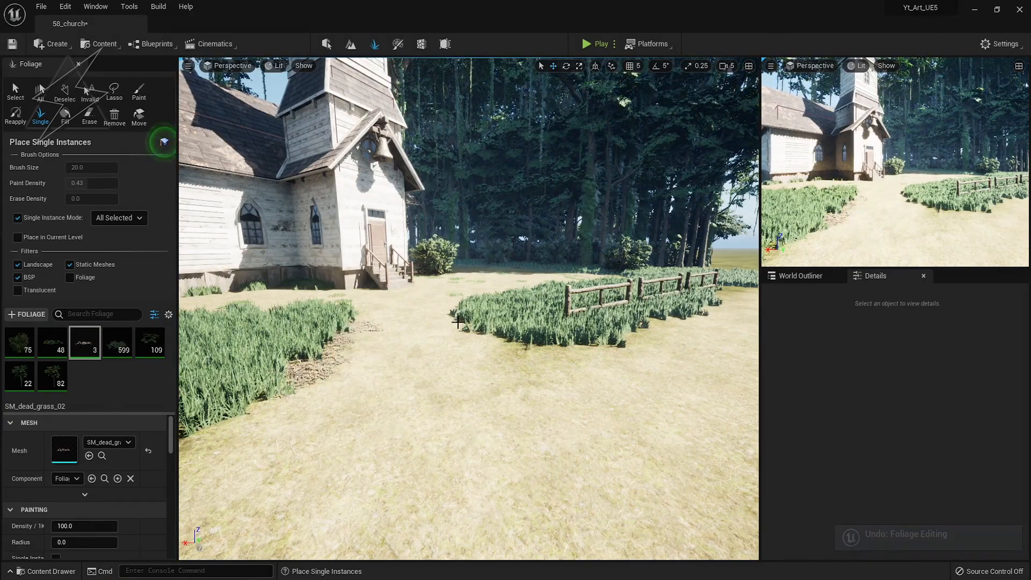
pyautogui.hotkey('ctrl', 'z')
# - Place single SM_dead_grass_02 clumps on the dirt in front of the fenced grass bed
pyautogui.click(666, 338)
pyautogui.click(674, 332)
pyautogui.click(698, 326)
pyautogui.click(723, 323)
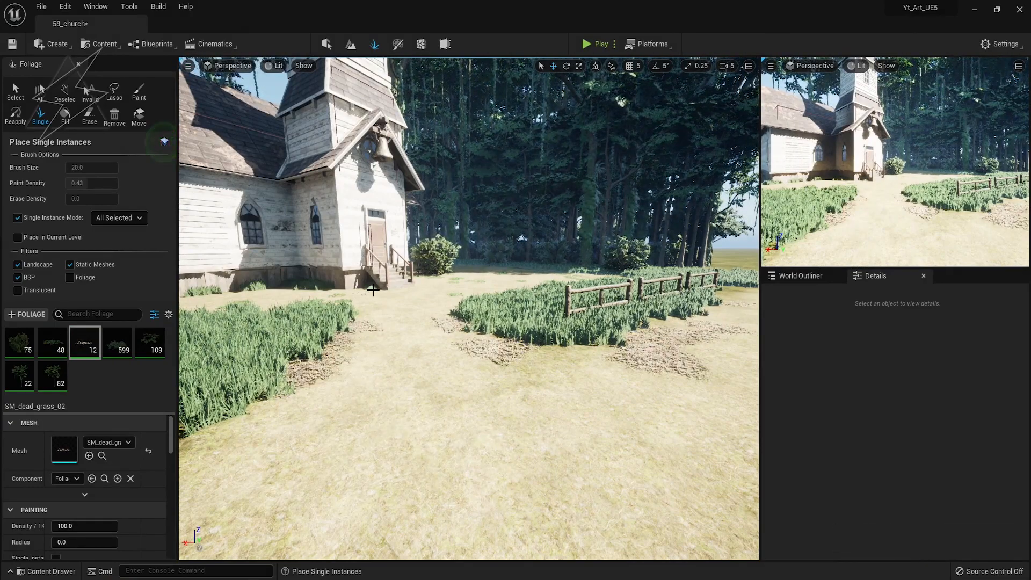
# - Place more SM_dead_grass_02 clumps along the near edge of the unfenced grass bed and beside the path, undoing the last placement
pyautogui.click(196, 507)
pyautogui.click(199, 465)
pyautogui.click(253, 430)
pyautogui.click(317, 406)
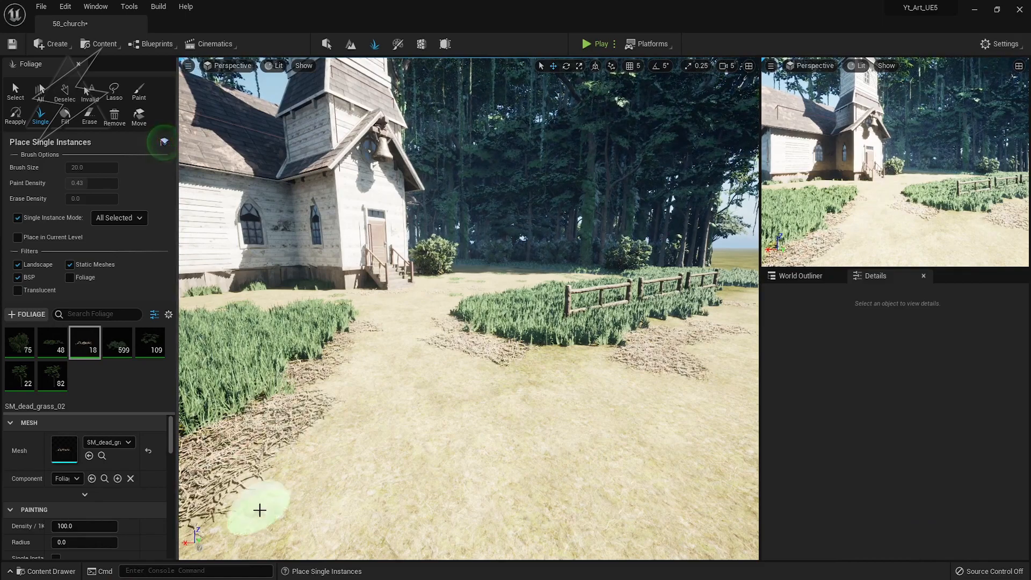
pyautogui.click(451, 341)
pyautogui.click(433, 308)
pyautogui.hotkey('ctrl', 'z')
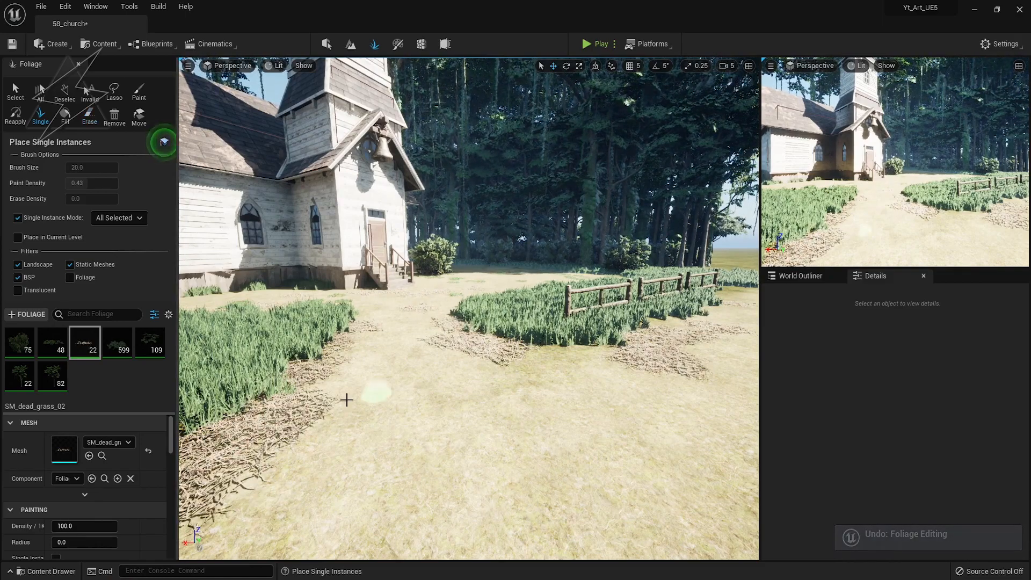
# - Select SM_dead_grass_02 clumps at the edge of the unfenced grass bed and delete them
pyautogui.press('shift')
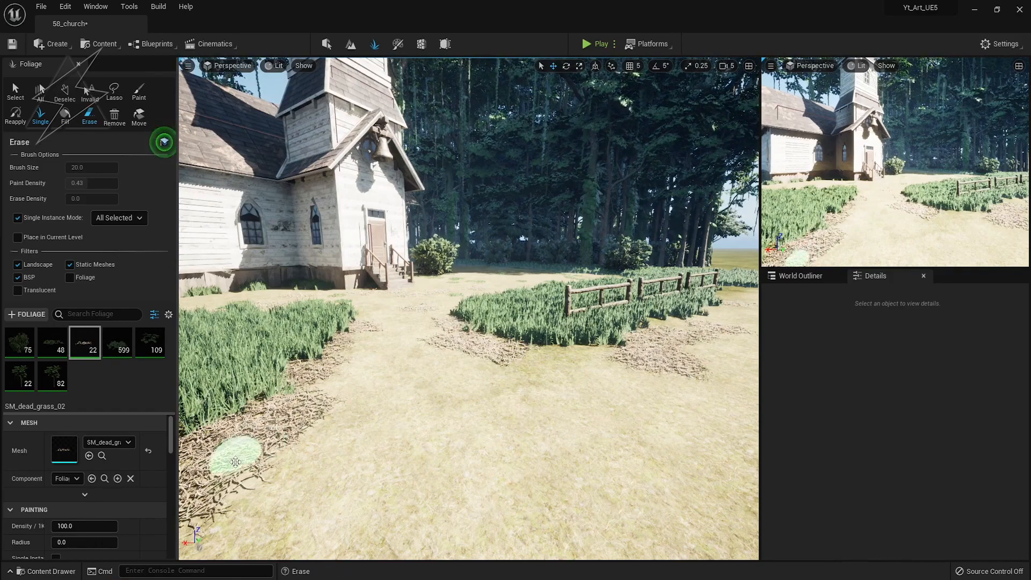
pyautogui.click(15, 91)
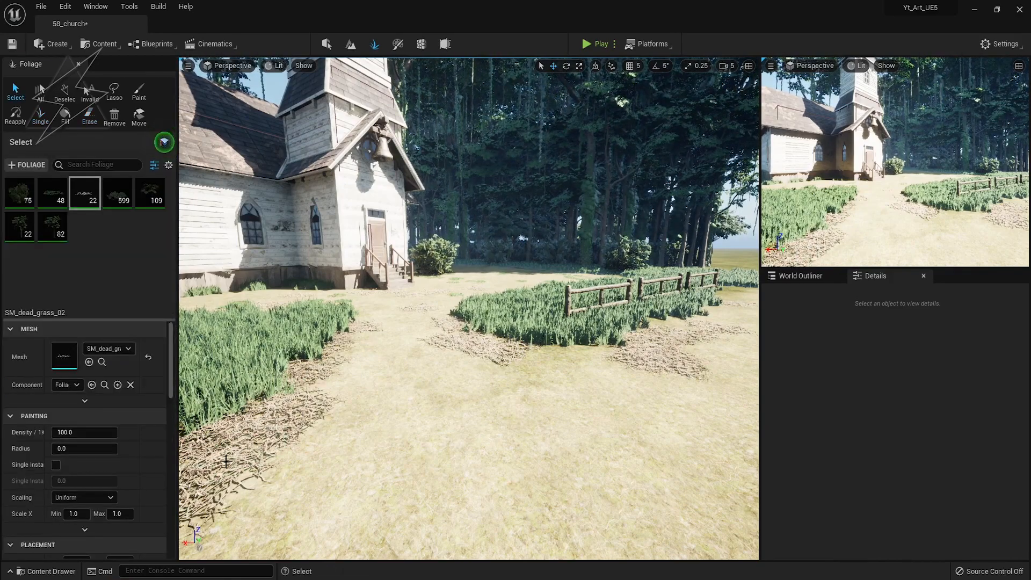
pyautogui.click(292, 424)
pyautogui.press('Delete')
# - Erase all remaining SM_dead_grass_02 clumps around both grass beds with the foliage brush
pyautogui.moveTo(302, 382); pyautogui.dragTo(302, 468, button='right')
pyautogui.click(140, 93)
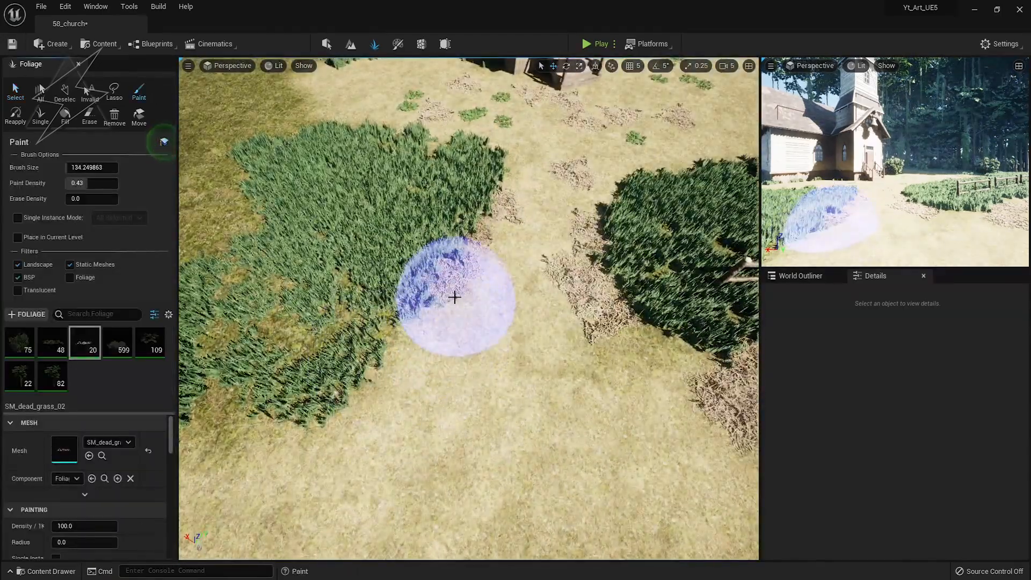
pyautogui.keyDown('shift'); pyautogui.moveTo(559, 175); pyautogui.dragTo(606, 302); pyautogui.keyUp('shift')
pyautogui.keyDown('shift'); pyautogui.click(737, 304); pyautogui.keyUp('shift')
pyautogui.moveTo(606, 303)
pyautogui.mouseDown(button='right')
pyautogui.moveTo(735, 303)
pyautogui.moveTo(752, 230)
pyautogui.moveTo(699, 231)
pyautogui.mouseUp(button='right')
pyautogui.moveTo(484, 430); pyautogui.dragTo(446, 429, button='right')
pyautogui.keyDown('shift'); pyautogui.click(431, 437); pyautogui.keyUp('shift')
pyautogui.press('1')
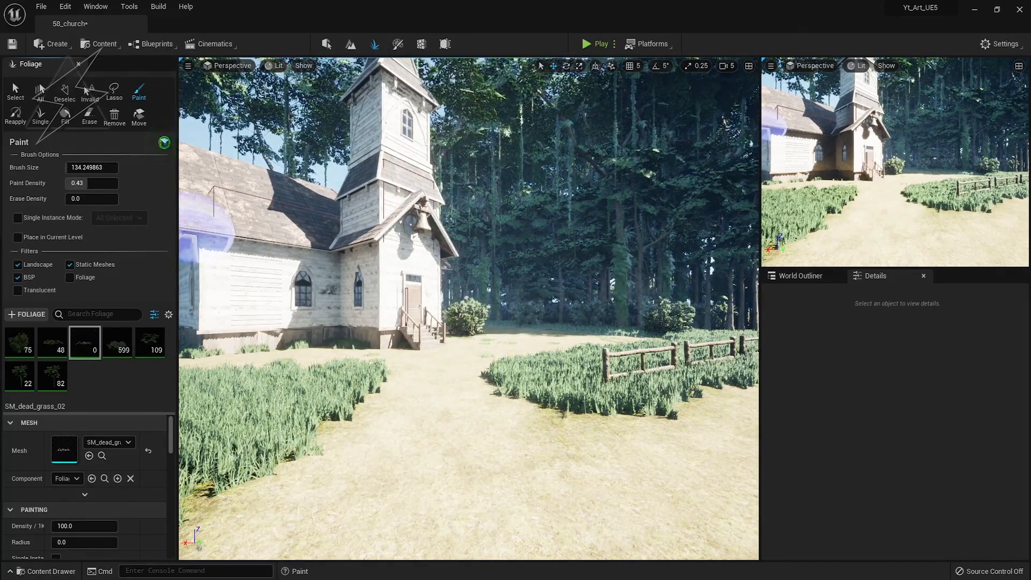
# - Try a large rock on the dirt path in front of the church and delete it
pyautogui.moveTo(0, 445); pyautogui.dragTo(451, 508)
pyautogui.moveTo(451, 508); pyautogui.dragTo(465, 519, button='right')
pyautogui.click(327, 44)
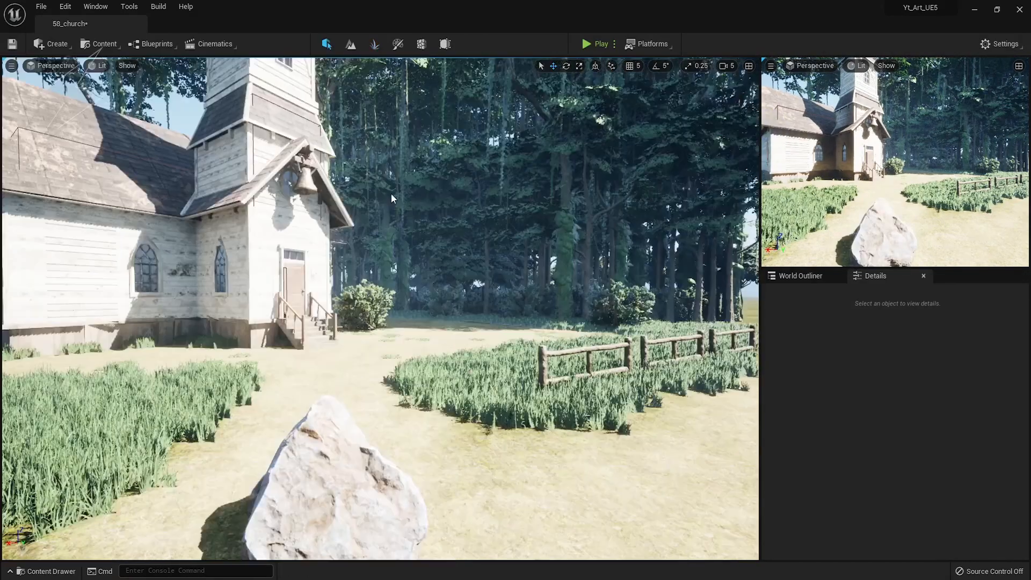
pyautogui.click(354, 489)
pyautogui.press('Delete')
pyautogui.moveTo(0, 448); pyautogui.dragTo(215, 448)
pyautogui.moveTo(272, 455)
pyautogui.mouseDown(button='right')
pyautogui.moveTo(291, 455)
pyautogui.moveTo(252, 453)
pyautogui.mouseUp(button='right')
pyautogui.press('F11')
pyautogui.moveTo(417, 359); pyautogui.dragTo(446, 351, button='right')
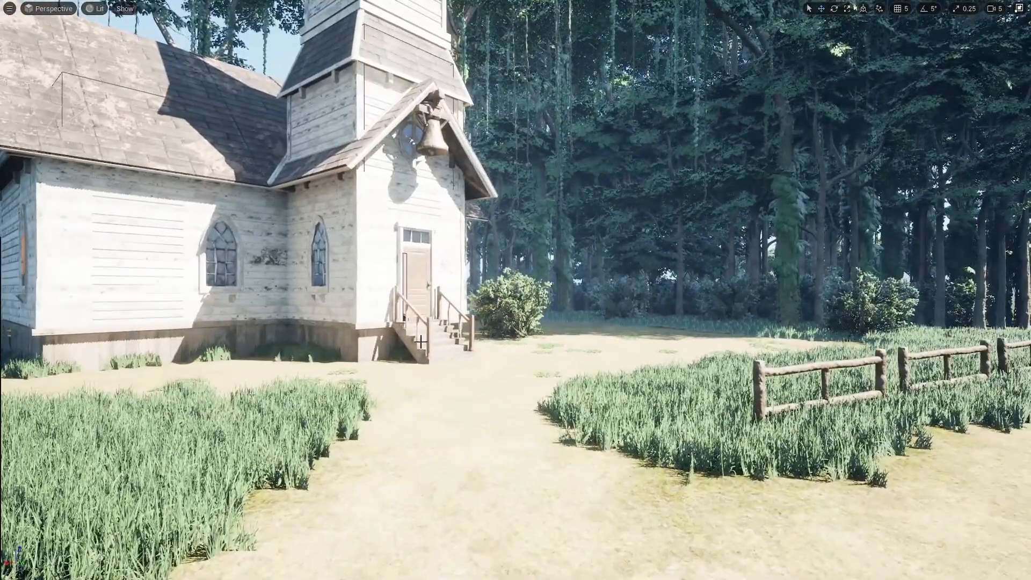
# - Duplicate a wooden fence section repeatedly to form a row along the forest edge beside the church
pyautogui.click(946, 379)
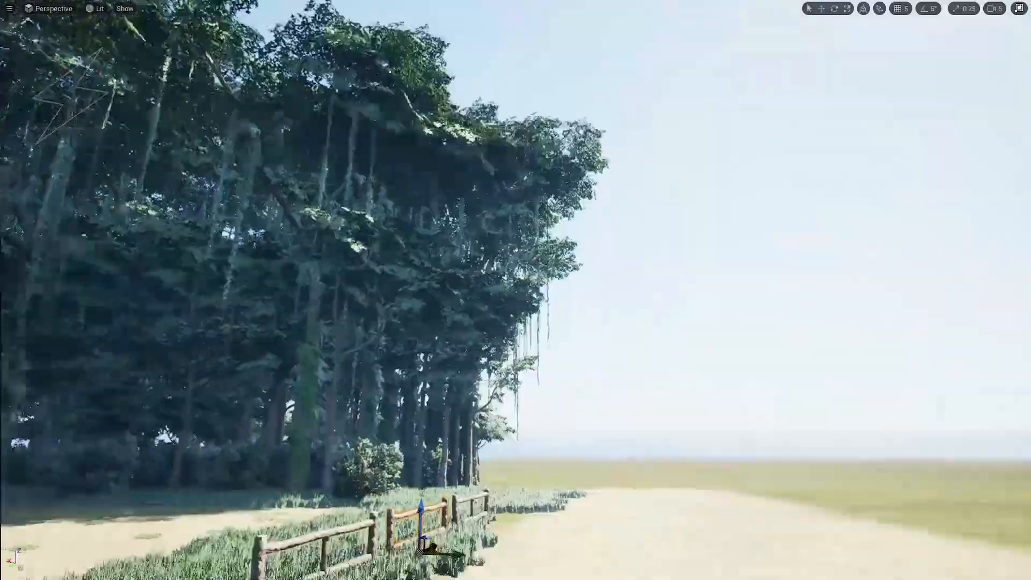
pyautogui.press('F11')
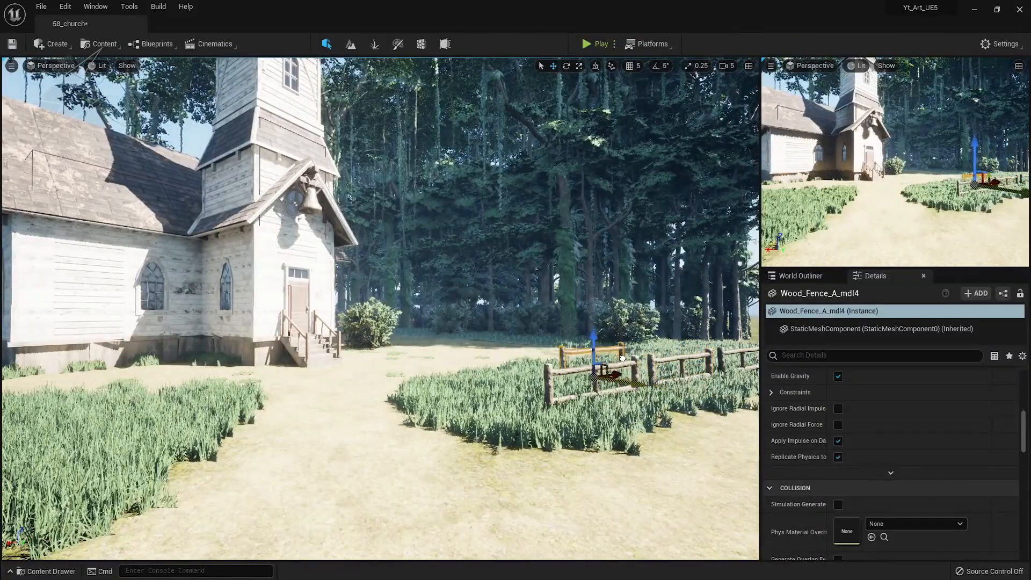
pyautogui.moveTo(623, 359); pyautogui.dragTo(535, 348)
pyautogui.moveTo(534, 348); pyautogui.dragTo(496, 419, button='right')
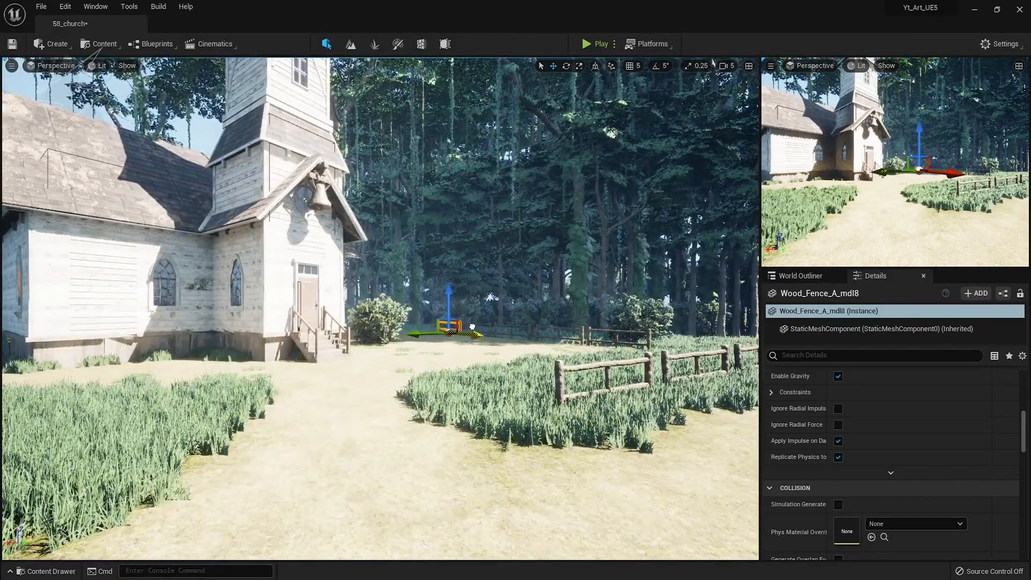
pyautogui.moveTo(472, 326); pyautogui.dragTo(476, 276, button='right')
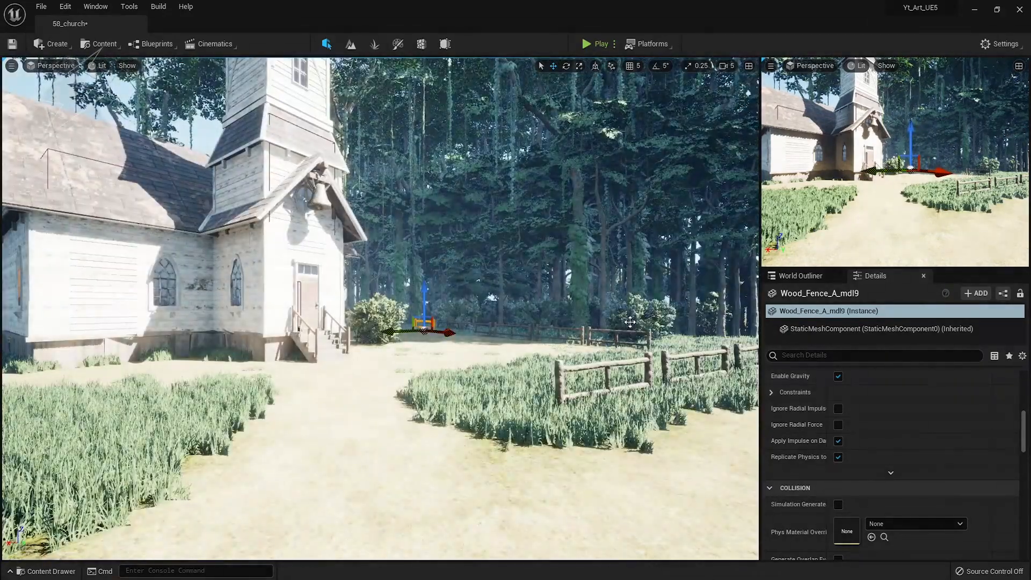
pyautogui.click(370, 357)
pyautogui.press('Escape')
# - Select the fence sections along the forest edge together and rotate the row slightly into line
pyautogui.moveTo(371, 357); pyautogui.dragTo(376, 344, button='right')
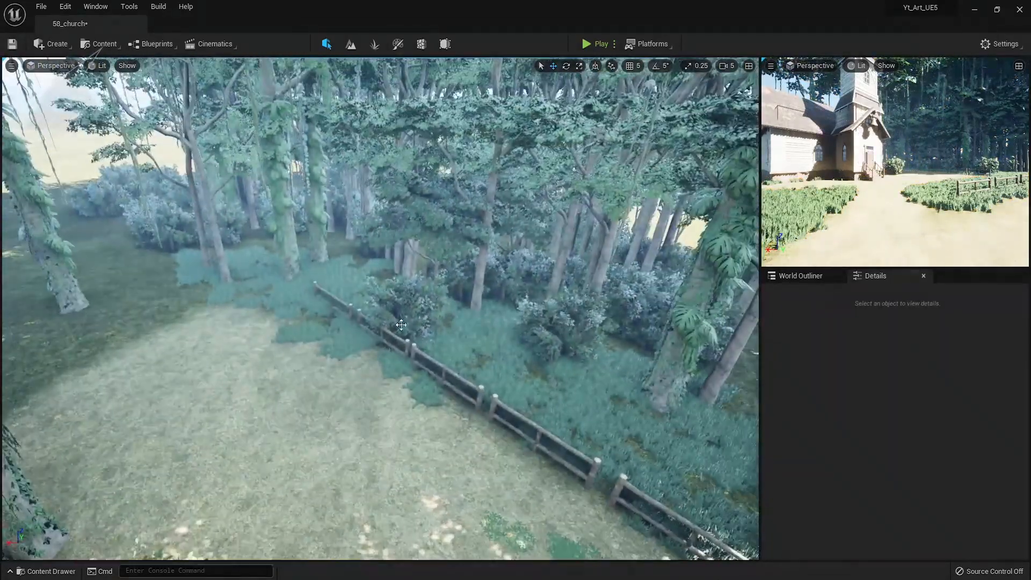
pyautogui.click(333, 301)
pyautogui.keyDown('ctrl'); pyautogui.click(473, 392); pyautogui.keyUp('ctrl')
pyautogui.keyDown('ctrl'); pyautogui.click(517, 421); pyautogui.keyUp('ctrl')
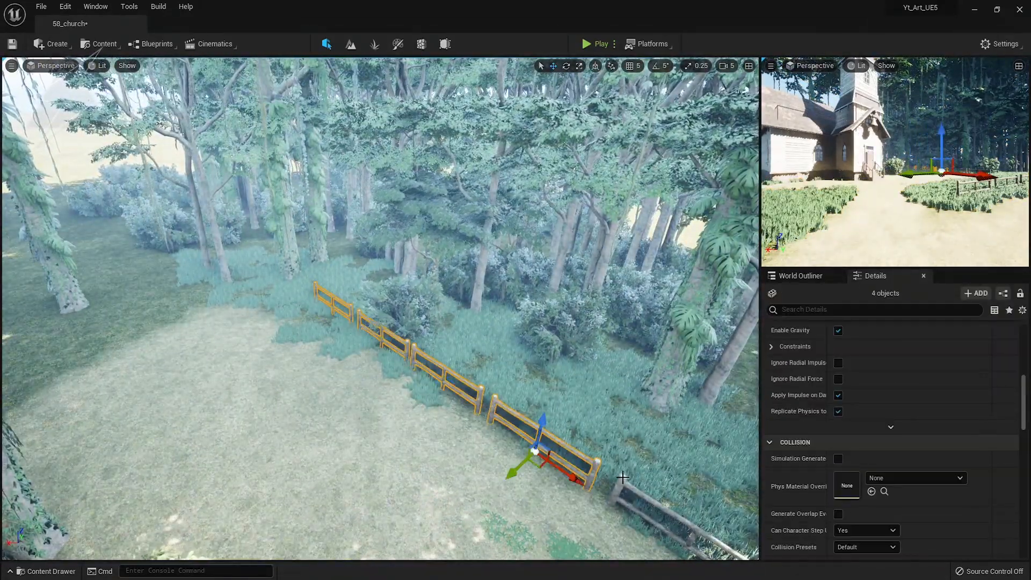
pyautogui.moveTo(516, 421); pyautogui.dragTo(591, 424, button='right')
pyautogui.keyDown('ctrl'); pyautogui.click(508, 408); pyautogui.keyUp('ctrl')
pyautogui.keyDown('ctrl'); pyautogui.click(607, 430); pyautogui.keyUp('ctrl')
pyautogui.press('e')
pyautogui.moveTo(642, 490); pyautogui.dragTo(653, 517)
pyautogui.moveTo(516, 414); pyautogui.dragTo(599, 373, button='right')
pyautogui.press('Escape')
# - Extend the forest-edge fence row with another duplicated section reaching into the grass bed
pyautogui.moveTo(517, 414); pyautogui.dragTo(591, 344, button='right')
pyautogui.press('1')
pyautogui.moveTo(517, 414); pyautogui.dragTo(494, 559, button='right')
pyautogui.click(520, 421)
pyautogui.press('w')
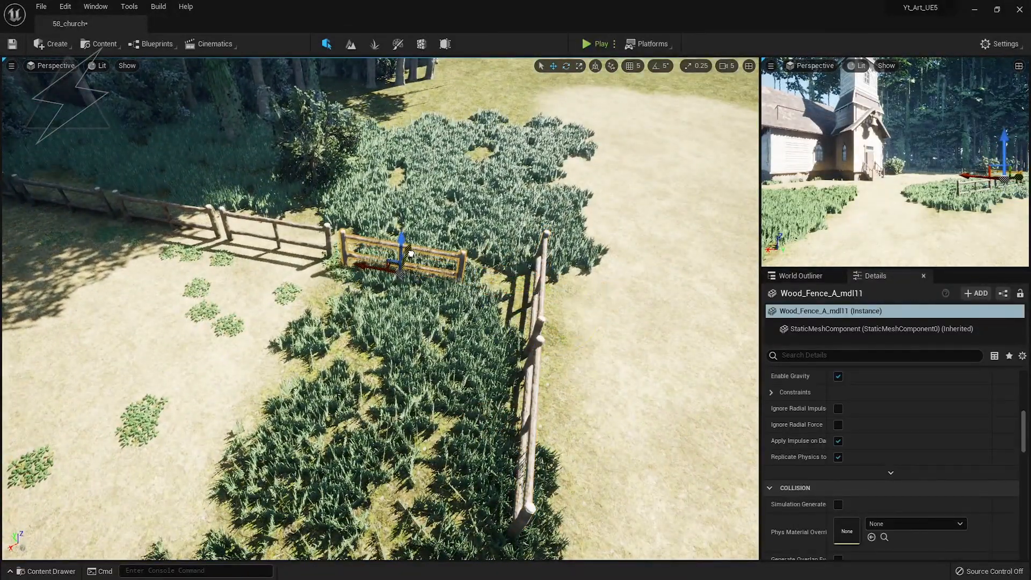
pyautogui.moveTo(411, 251); pyautogui.dragTo(161, 198, button='right')
pyautogui.press('1')
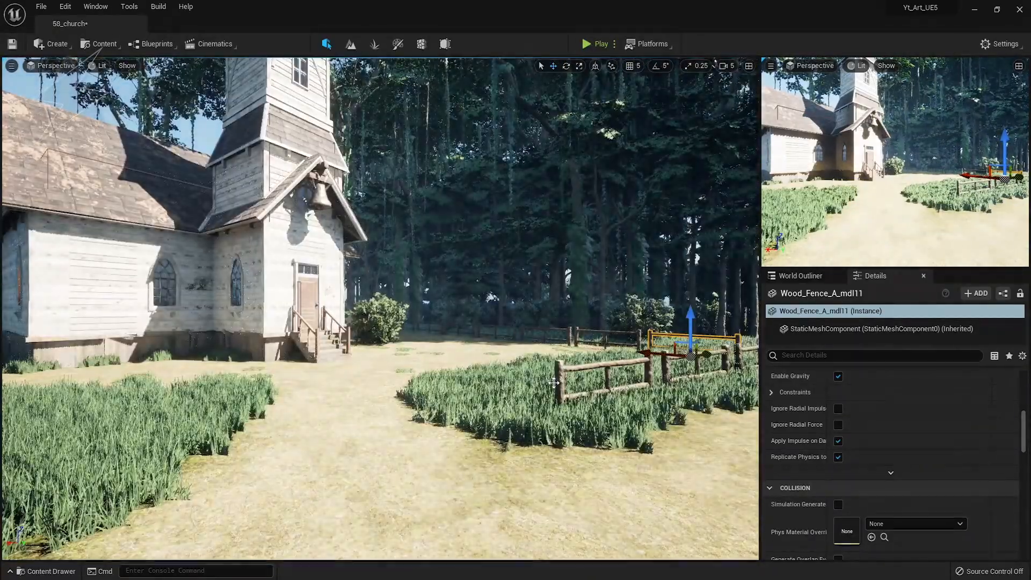
# - Lengthen the front fence with another section and reposition its pieces along the grass bed
pyautogui.click(693, 364)
pyautogui.moveTo(693, 363); pyautogui.dragTo(682, 462, button='right')
pyautogui.keyDown('shift'); pyautogui.click(568, 389); pyautogui.keyUp('shift')
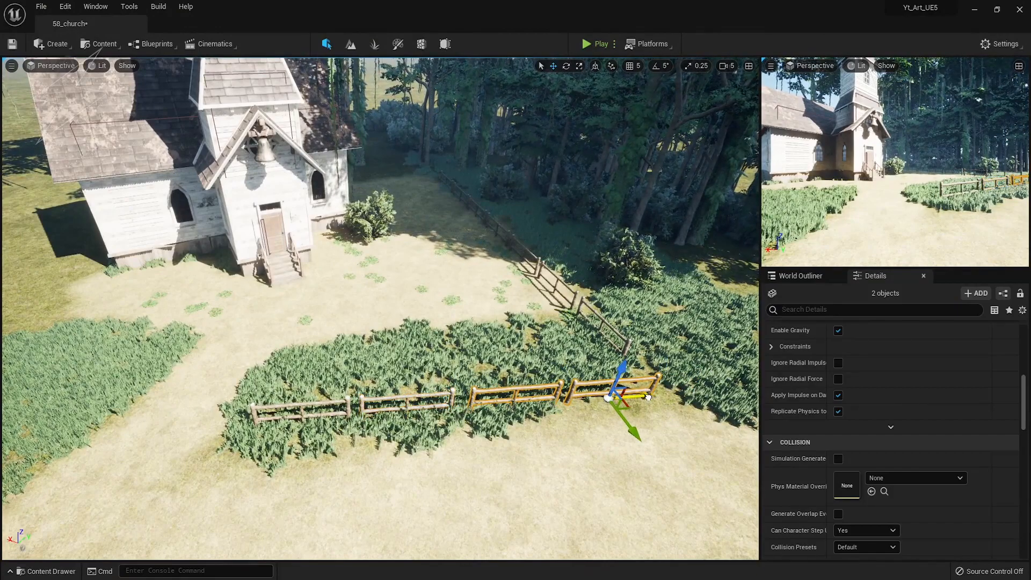
pyautogui.press('1')
pyautogui.click(620, 428)
pyautogui.moveTo(619, 428); pyautogui.dragTo(537, 504, button='right')
# - Select all seven fence sections along the forest edge, shift the whole row into place, and clear the selection
pyautogui.click(506, 324)
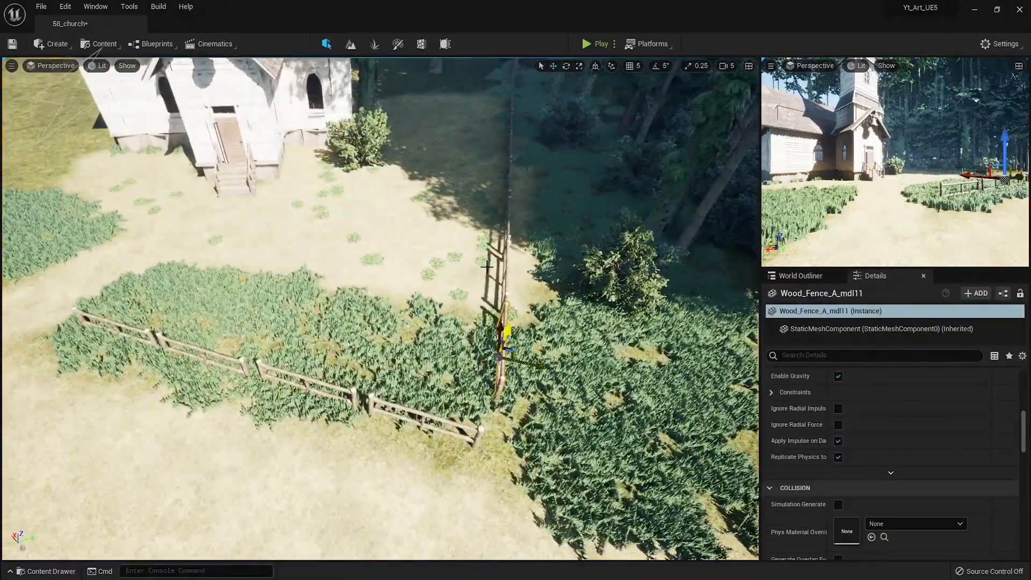
pyautogui.press('1')
pyautogui.moveTo(499, 327); pyautogui.dragTo(532, 370, button='right')
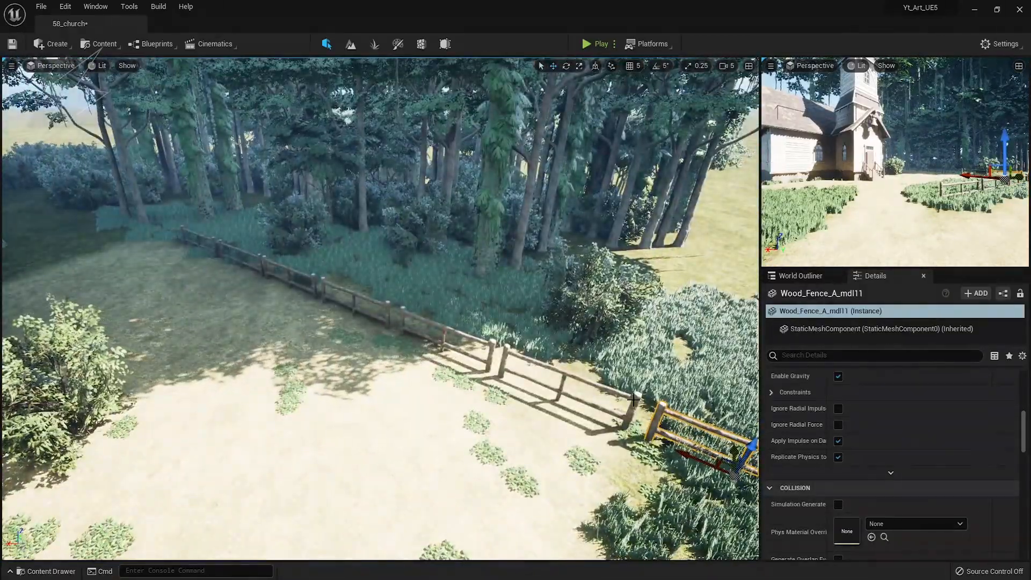
pyautogui.keyDown('shift'); pyautogui.click(524, 359); pyautogui.keyUp('shift')
pyautogui.keyDown('shift'); pyautogui.click(478, 346); pyautogui.keyUp('shift')
pyautogui.keyDown('shift'); pyautogui.click(376, 306); pyautogui.keyUp('shift')
pyautogui.keyDown('shift'); pyautogui.click(301, 282); pyautogui.keyUp('shift')
pyautogui.keyDown('shift'); pyautogui.click(249, 260); pyautogui.keyUp('shift')
pyautogui.keyDown('shift'); pyautogui.click(207, 241); pyautogui.keyUp('shift')
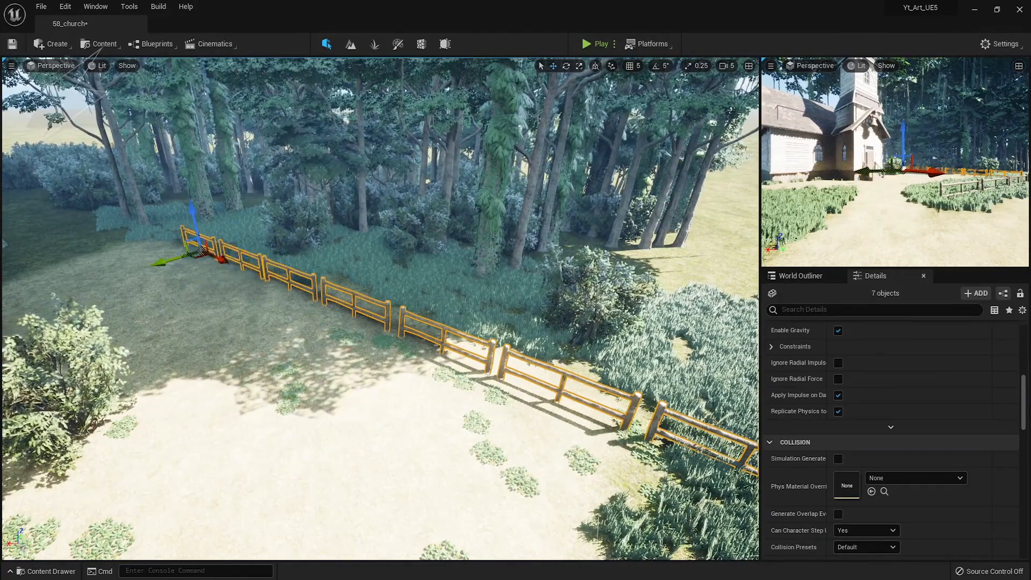
pyautogui.moveTo(313, 315); pyautogui.dragTo(218, 258, button='right')
pyautogui.moveTo(85, 209); pyautogui.dragTo(121, 221)
pyautogui.moveTo(235, 259); pyautogui.dragTo(285, 273, button='right')
pyautogui.press('1')
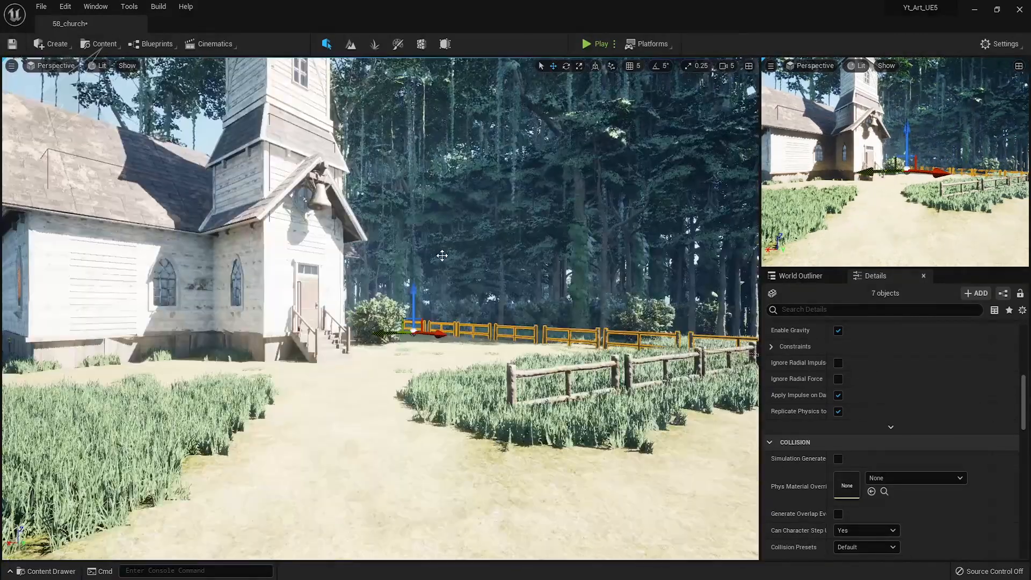
pyautogui.click(93, 105)
pyautogui.press('Escape')
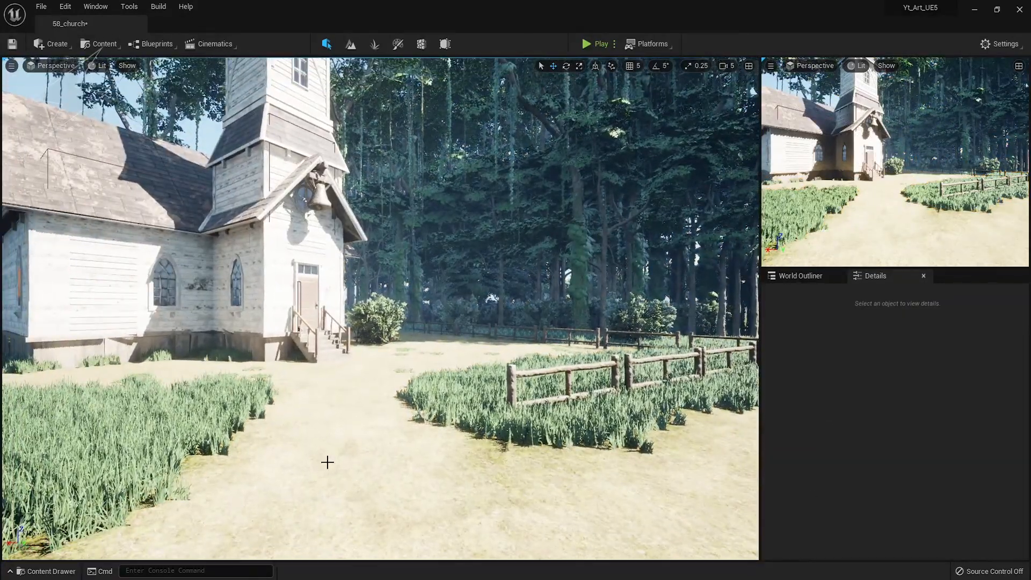
# - Add a sky light to the church scene and adjust its light settings
pyautogui.click(48, 49)
pyautogui.moveTo(107, 113)
pyautogui.click(220, 142)
pyautogui.scroll(3, 882, 448)
pyautogui.scroll(3, 883, 452)
pyautogui.moveTo(859, 480); pyautogui.dragTo(841, 480)
pyautogui.moveTo(443, 324); pyautogui.dragTo(515, 353, button='right')
# - Select the DirectionalLight, try an intensity of 2 lux, and set it to 6 lux
pyautogui.click(800, 276)
pyautogui.click(833, 395)
pyautogui.click(876, 275)
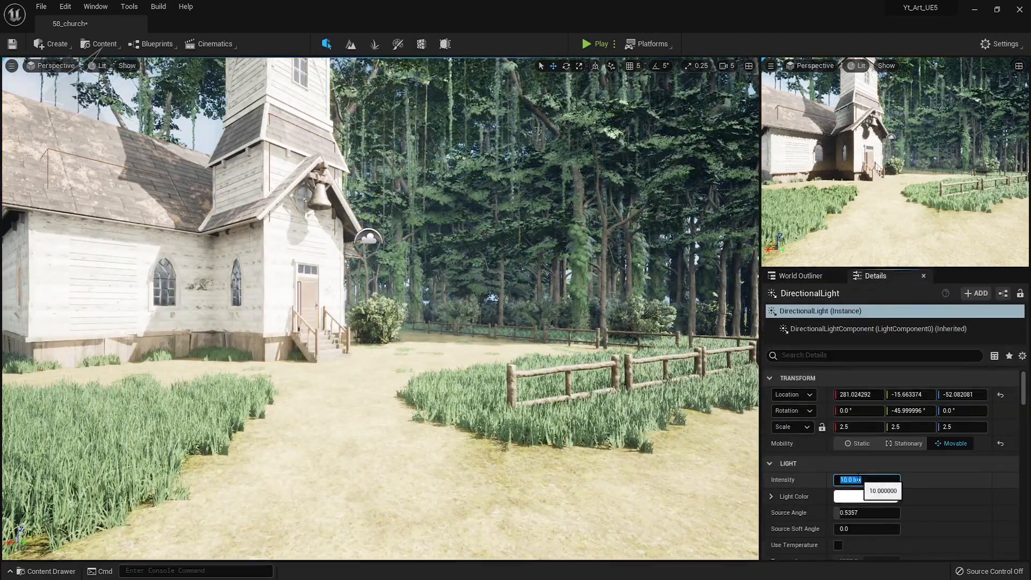
pyautogui.write('2')
pyautogui.press('Return')
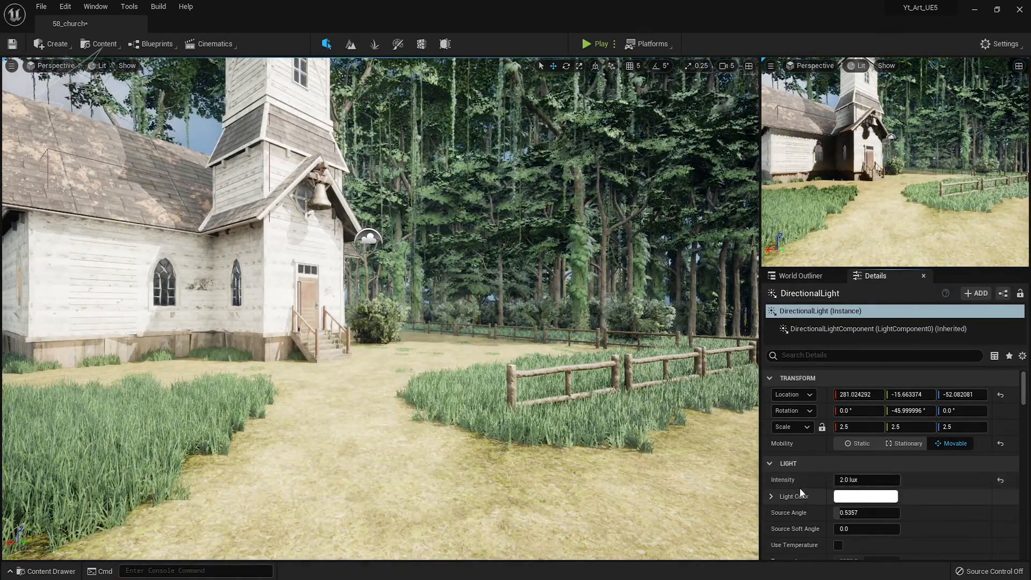
pyautogui.moveTo(870, 481); pyautogui.dragTo(835, 478)
pyautogui.write('5')
pyautogui.press('Return')
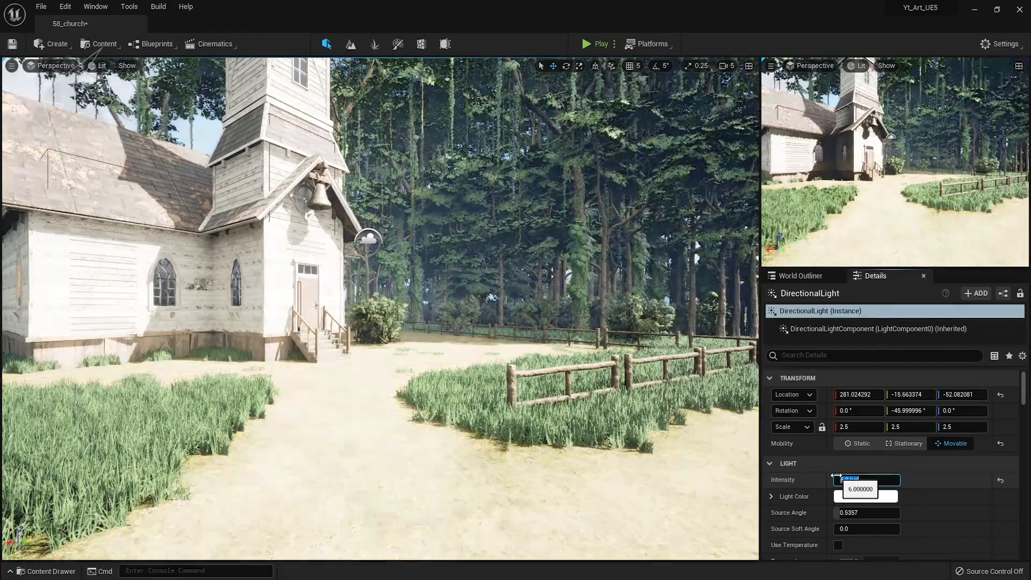
# - Select the ExponentialHeightFog, set its fog density to 0.0032 and its height falloff to 0.016992
pyautogui.click(800, 275)
pyautogui.click(830, 415)
pyautogui.click(875, 276)
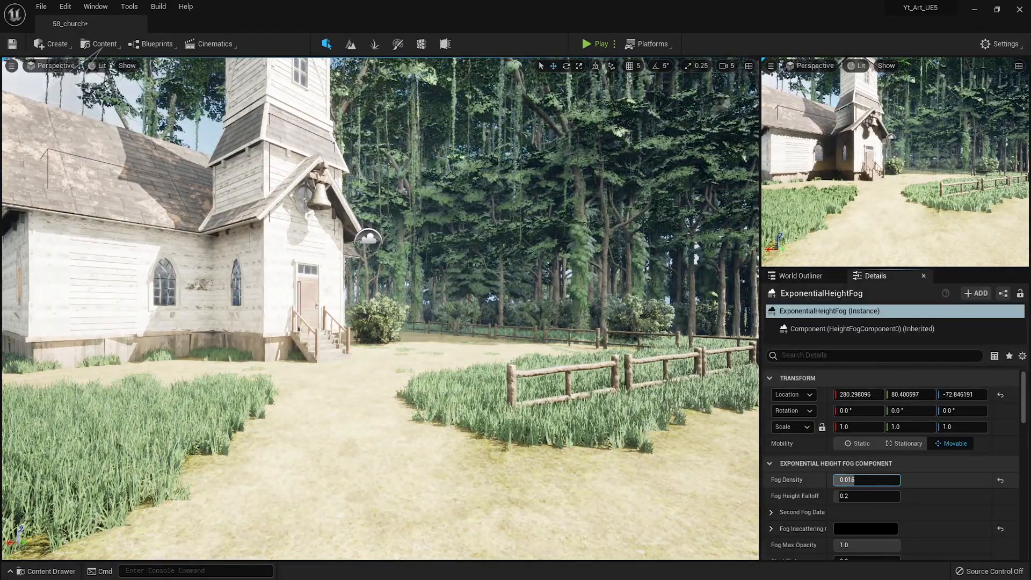
pyautogui.moveTo(839, 480)
pyautogui.mouseDown()
pyautogui.moveTo(847, 479)
pyautogui.moveTo(834, 495)
pyautogui.mouseUp()
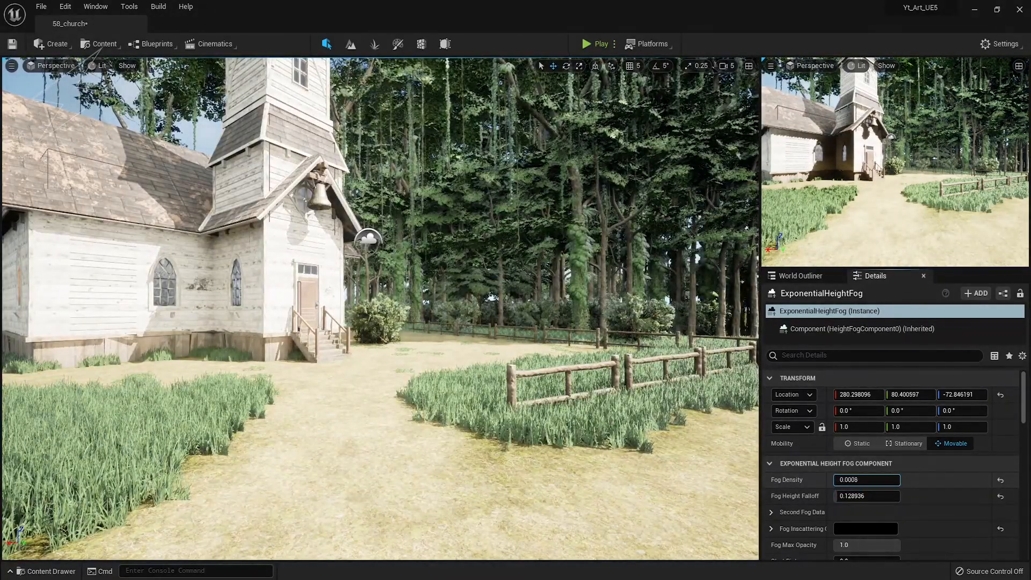
pyautogui.moveTo(836, 479)
pyautogui.mouseDown()
pyautogui.moveTo(883, 479)
pyautogui.moveTo(849, 480)
pyautogui.moveTo(838, 495)
pyautogui.moveTo(839, 480)
pyautogui.mouseUp()
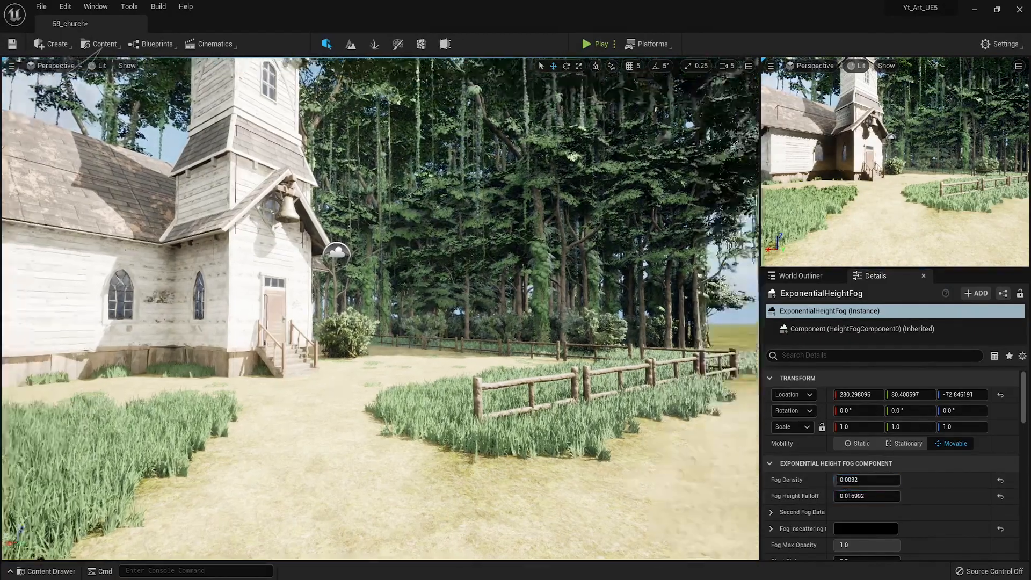
# - Rotate the sun to about -36° pitch and 67° yaw so its light falls across the church front and treeline
pyautogui.moveTo(380, 308); pyautogui.dragTo(516, 258, button='right')
pyautogui.moveTo(462, 376); pyautogui.dragTo(430, 333, button='right')
pyautogui.hotkey('ctrl', 'l')
pyautogui.hotkey('ctrl', 'l')
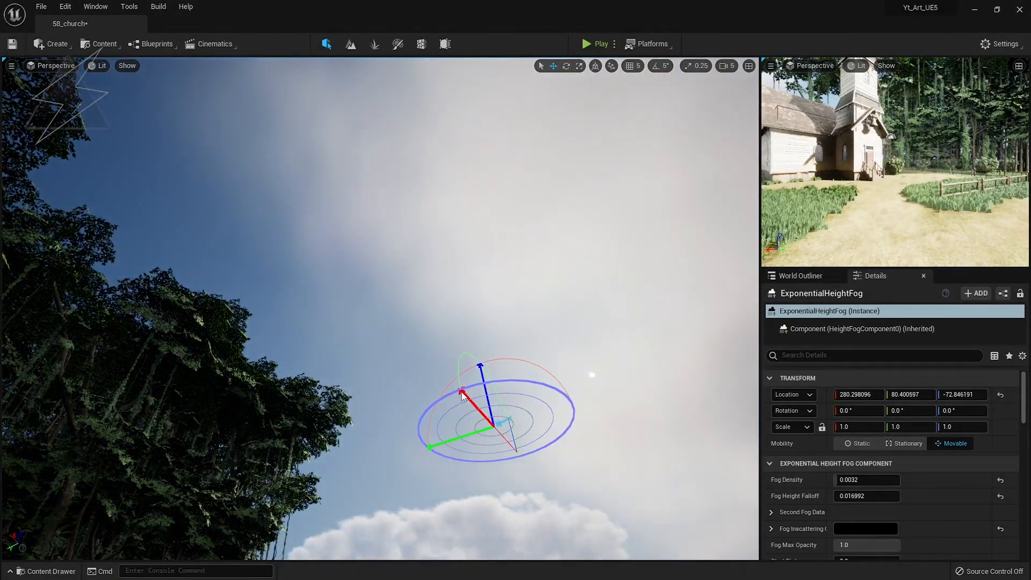
pyautogui.press('1')
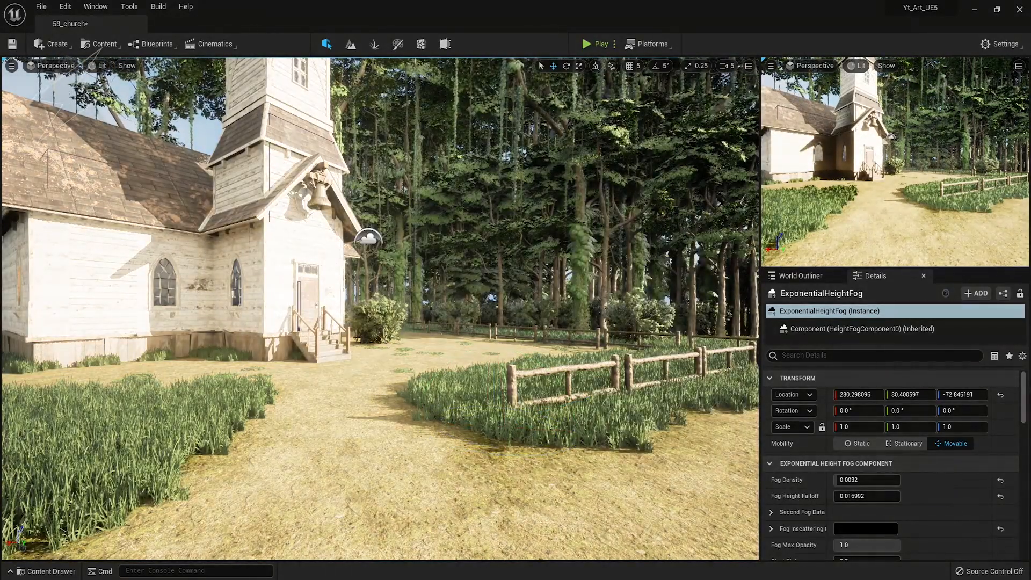
pyautogui.click(734, 330)
pyautogui.moveTo(446, 362); pyautogui.dragTo(714, 362, button='right')
pyautogui.hotkey('ctrl', 'l')
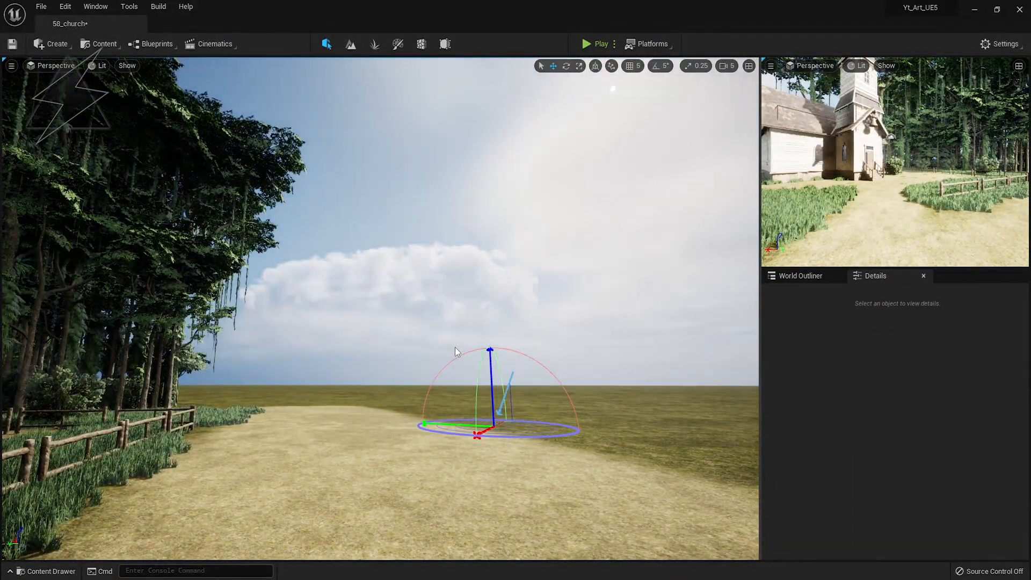
pyautogui.moveTo(476, 362); pyautogui.dragTo(207, 362, button='right')
pyautogui.click(64, 95)
pyautogui.click(64, 95)
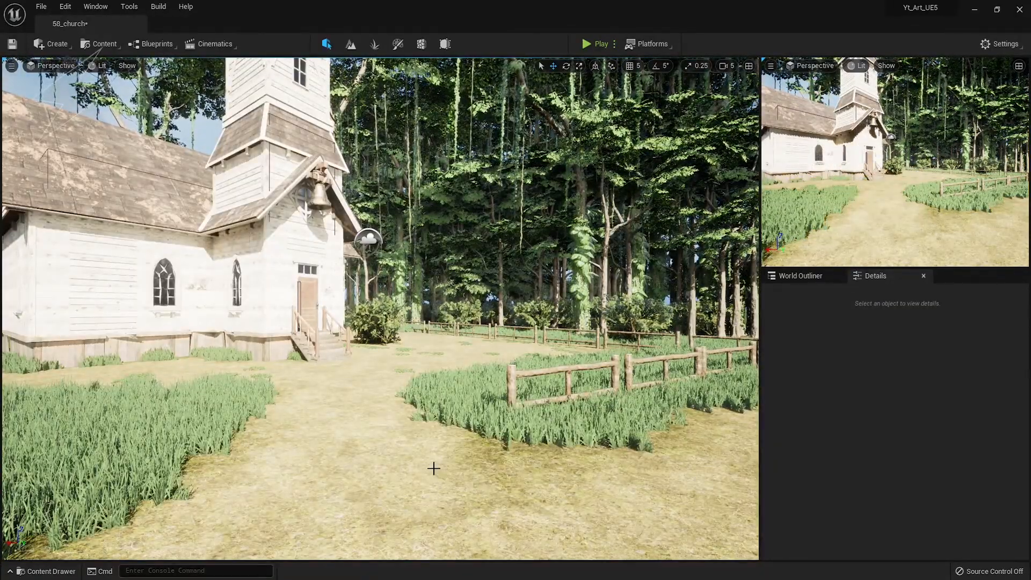
# - Add a PostProcessVolume and override its exposure with minimum and maximum brightness of 1.0
pyautogui.click(50, 44)
pyautogui.moveTo(115, 108)
pyautogui.click(230, 114)
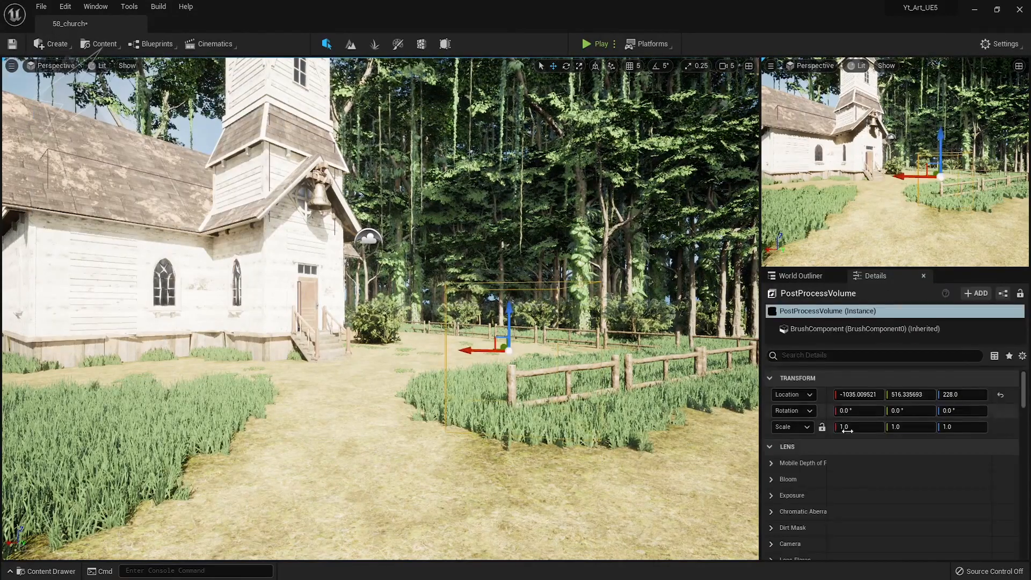
pyautogui.click(857, 485)
pyautogui.scroll(-1, 800, 486)
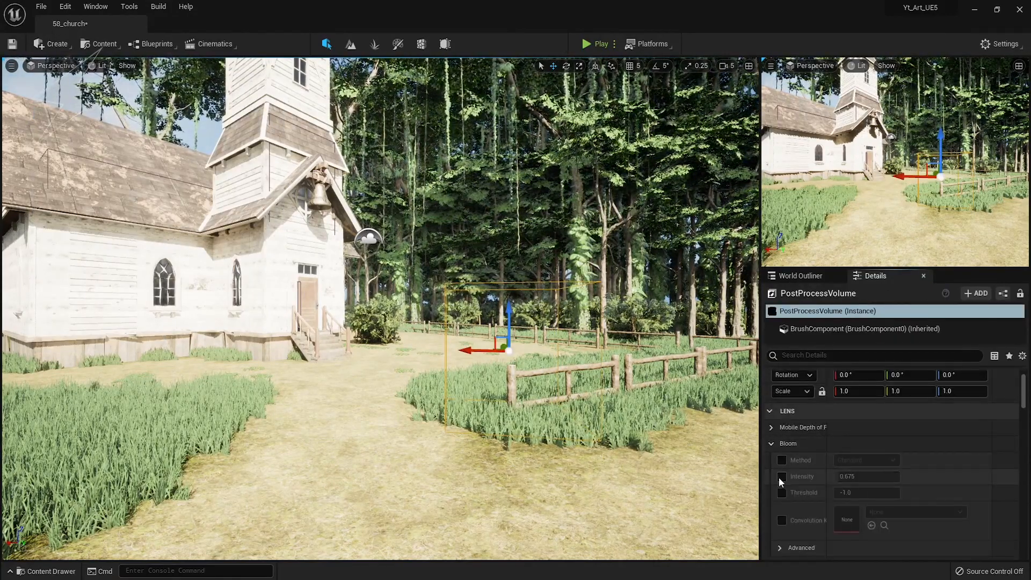
pyautogui.scroll(-5, 868, 492)
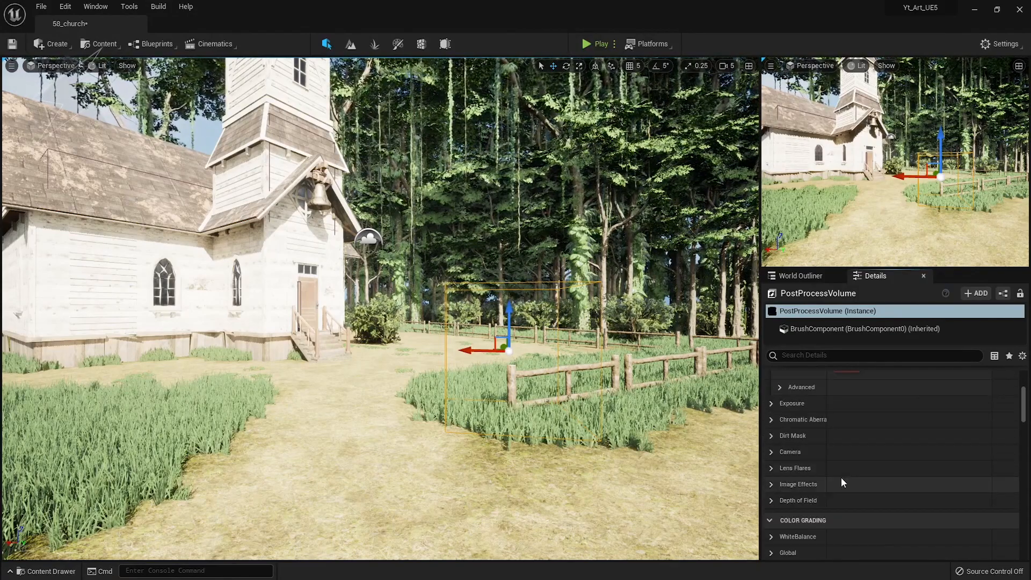
pyautogui.click(770, 402)
pyautogui.scroll(-3, 823, 448)
pyautogui.click(783, 441)
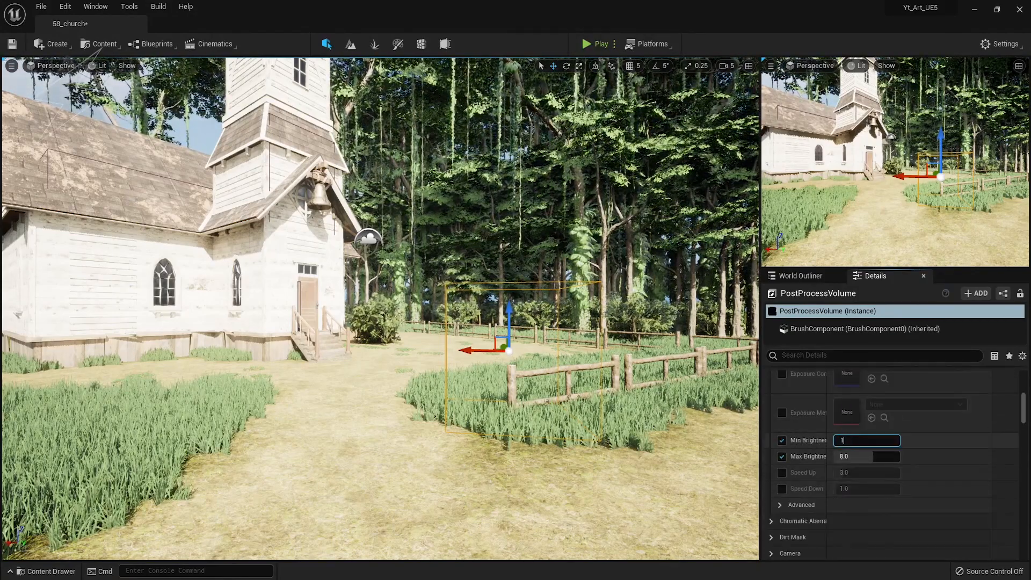
# - Find the PostProcessVolume's Infinite Extent (Unbound) setting, enable it, and restore the full property list
pyautogui.scroll(-5, 828, 485)
pyautogui.click(801, 355)
pyautogui.write('INF')
pyautogui.click(838, 447)
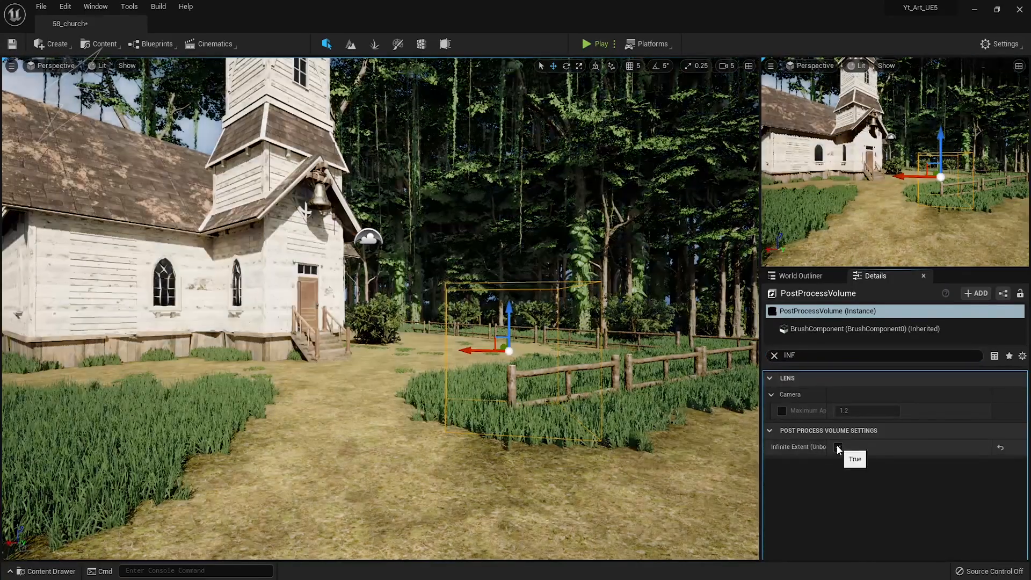
pyautogui.click(774, 355)
pyautogui.scroll(5, 872, 495)
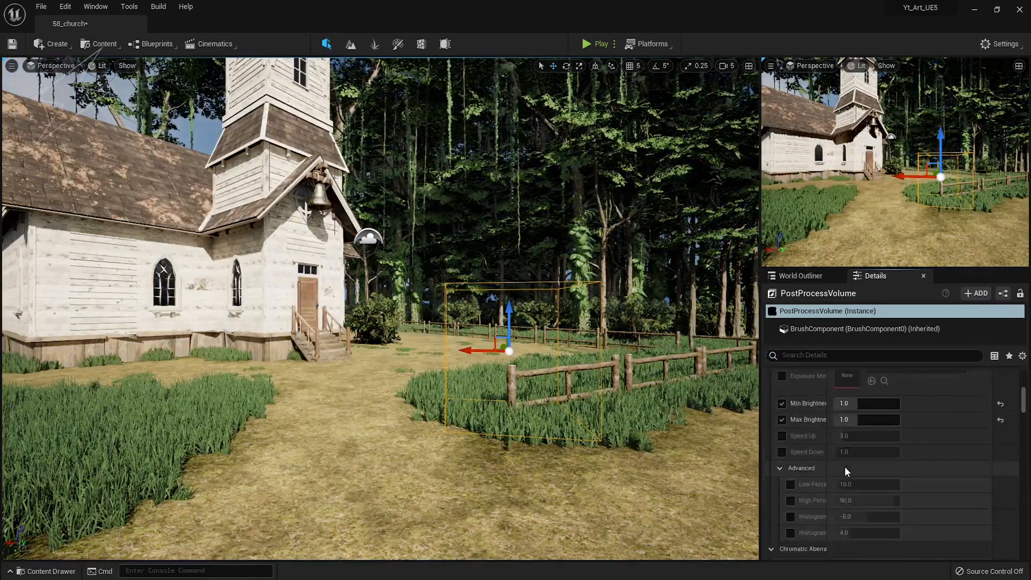
pyautogui.scroll(-3, 846, 468)
pyautogui.click(782, 431)
pyautogui.click(851, 431)
pyautogui.write('1.4')
pyautogui.press('Return')
pyautogui.moveTo(851, 432); pyautogui.dragTo(835, 431)
pyautogui.click(782, 432)
pyautogui.click(784, 429)
pyautogui.click(786, 428)
pyautogui.scroll(-2, 806, 451)
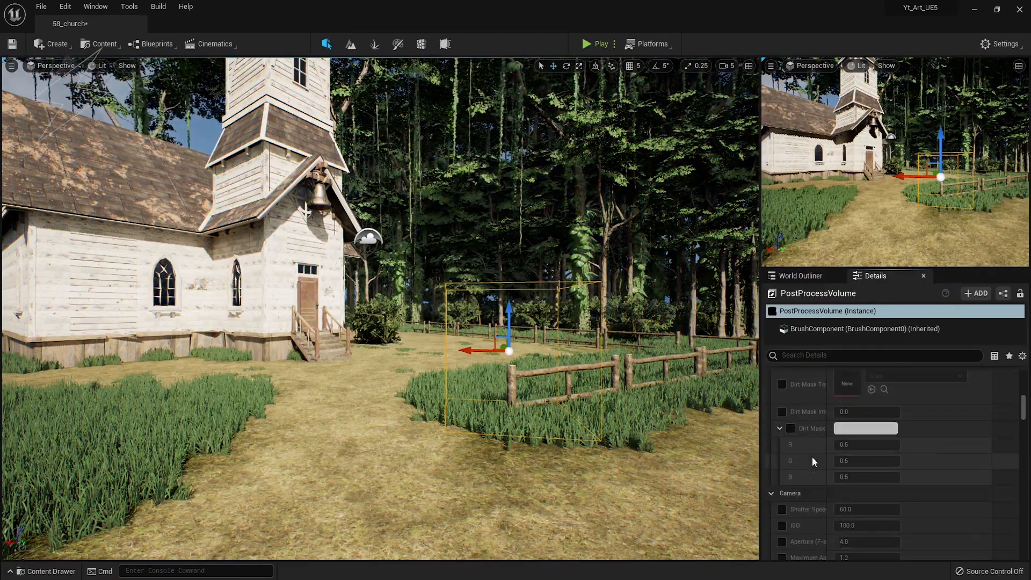
pyautogui.moveTo(591, 376); pyautogui.dragTo(709, 376, button='right')
pyautogui.press('1')
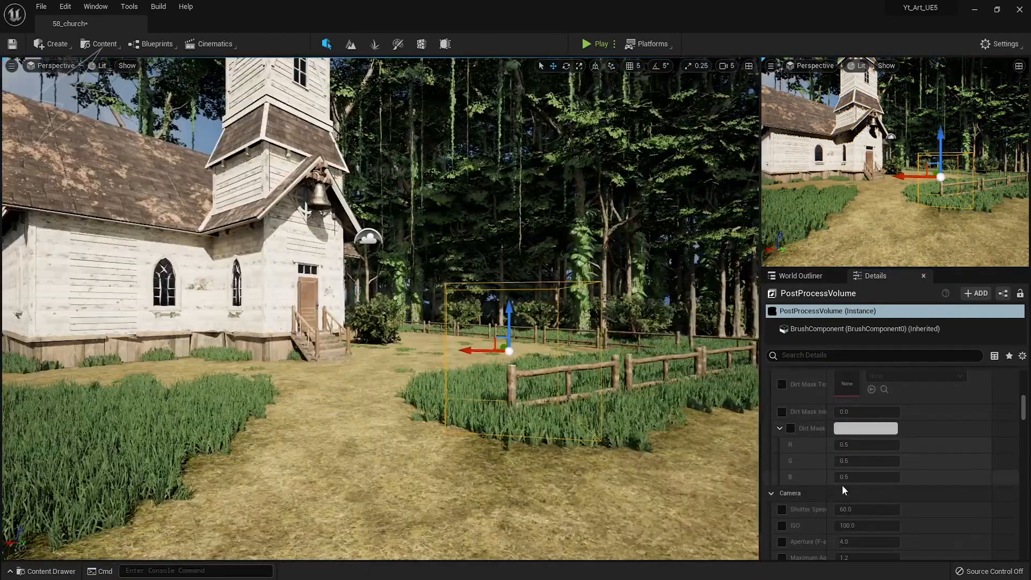
pyautogui.scroll(-5, 842, 485)
# - Select the DirectionalLight, set its intensity to 8 lux, and return to the saved church view
pyautogui.moveTo(539, 436); pyautogui.dragTo(645, 355, button='right')
pyautogui.click(808, 275)
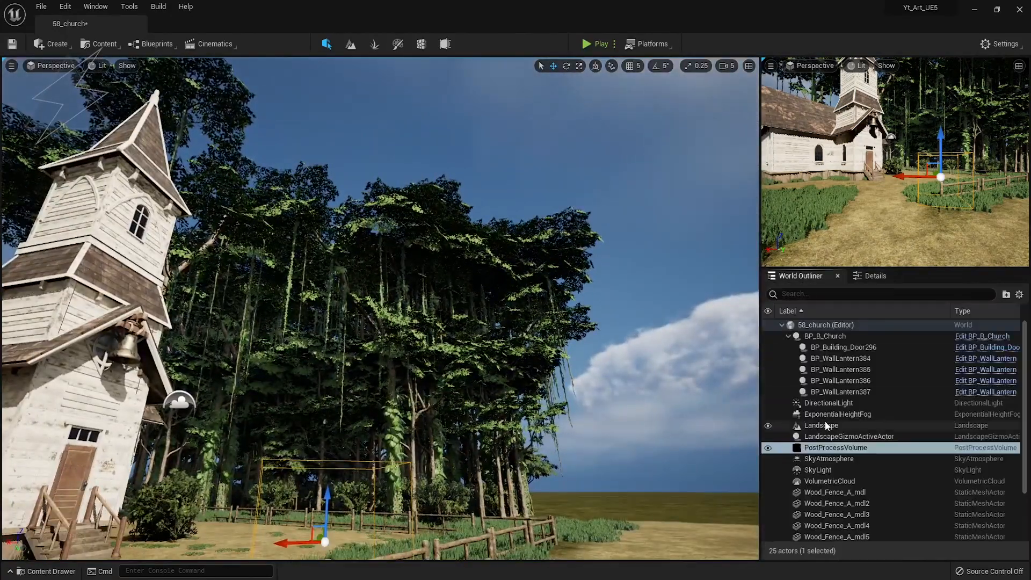
pyautogui.click(833, 403)
pyautogui.click(867, 276)
pyautogui.scroll(10, 844, 484)
pyautogui.click(866, 480)
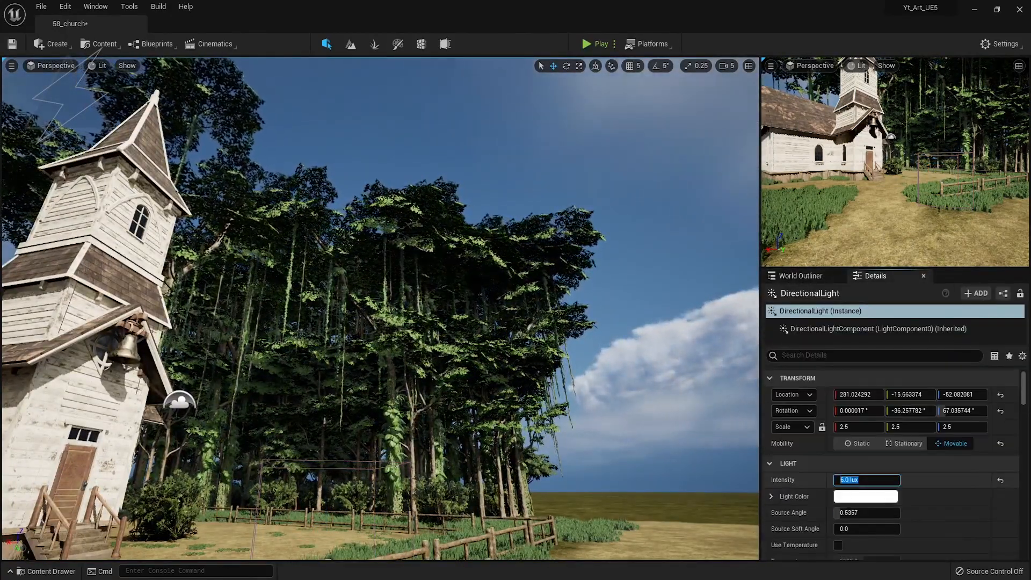
pyautogui.rightClick(606, 444)
pyautogui.press('1')
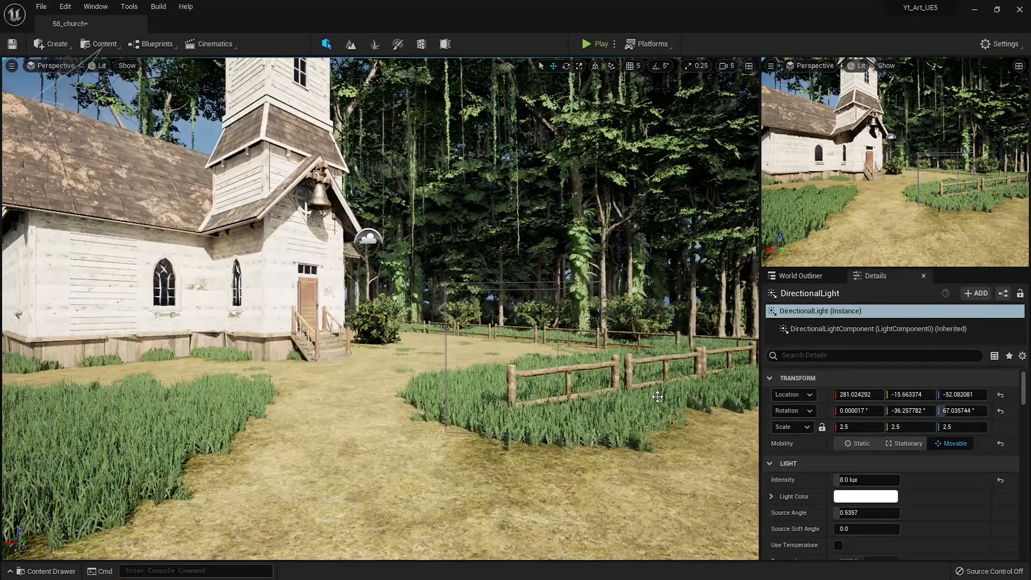
# - Select the ExponentialHeightFog and set its fog density to 0.0004 and its height falloff to 0.832584
pyautogui.click(800, 275)
pyautogui.click(838, 414)
pyautogui.click(867, 276)
pyautogui.click(837, 480)
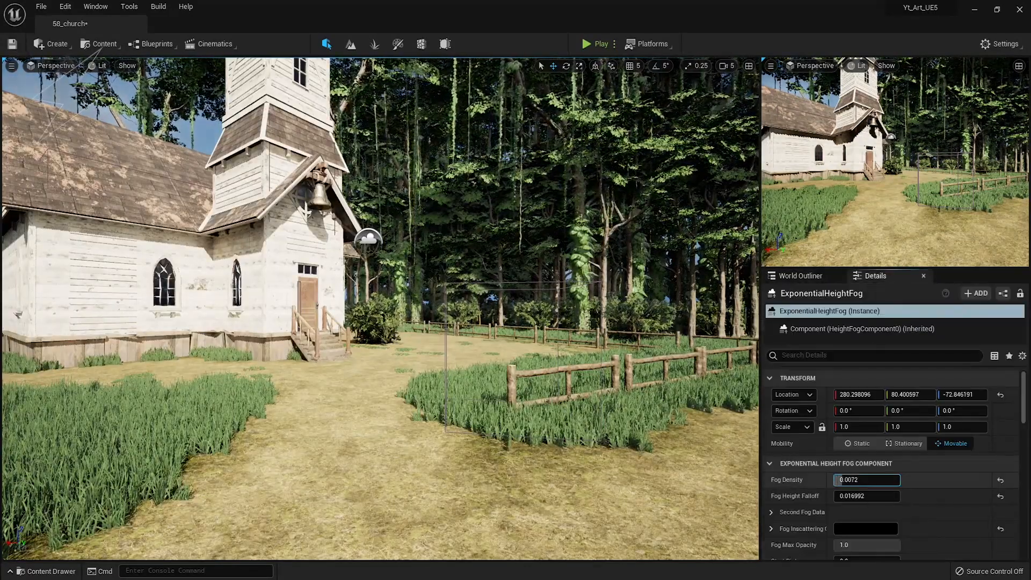
pyautogui.moveTo(836, 480); pyautogui.dragTo(834, 480)
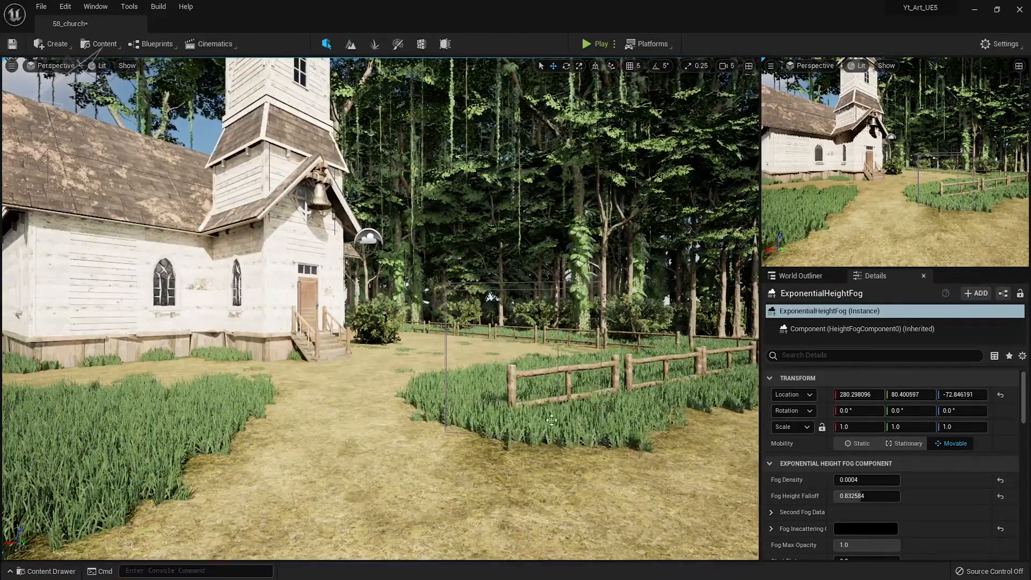
# - Select the PostProcessVolume and override its vignette intensity with 0.704
pyautogui.click(800, 276)
pyautogui.click(805, 447)
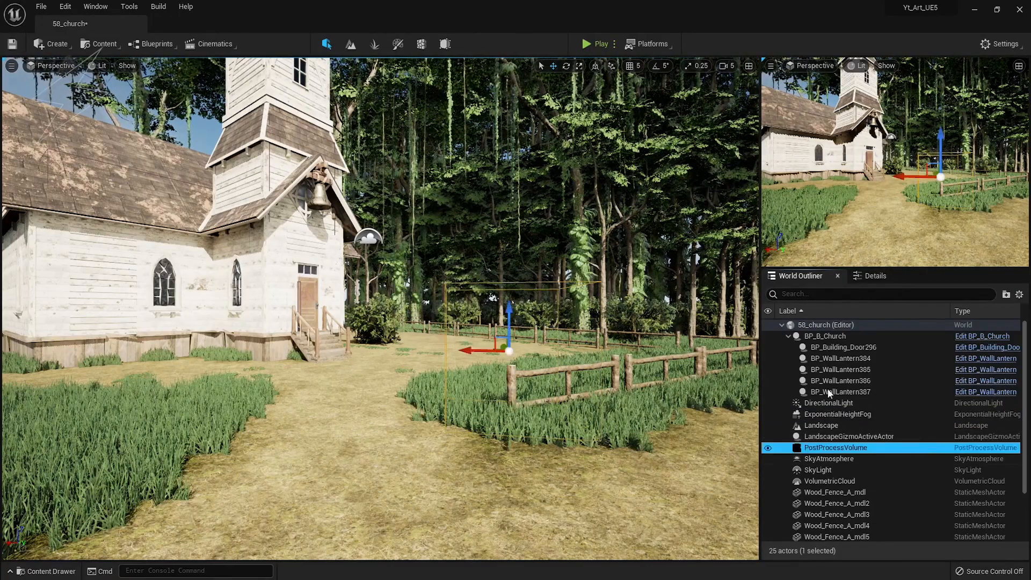
pyautogui.click(875, 276)
pyautogui.scroll(-15, 852, 508)
pyautogui.scroll(6, 779, 495)
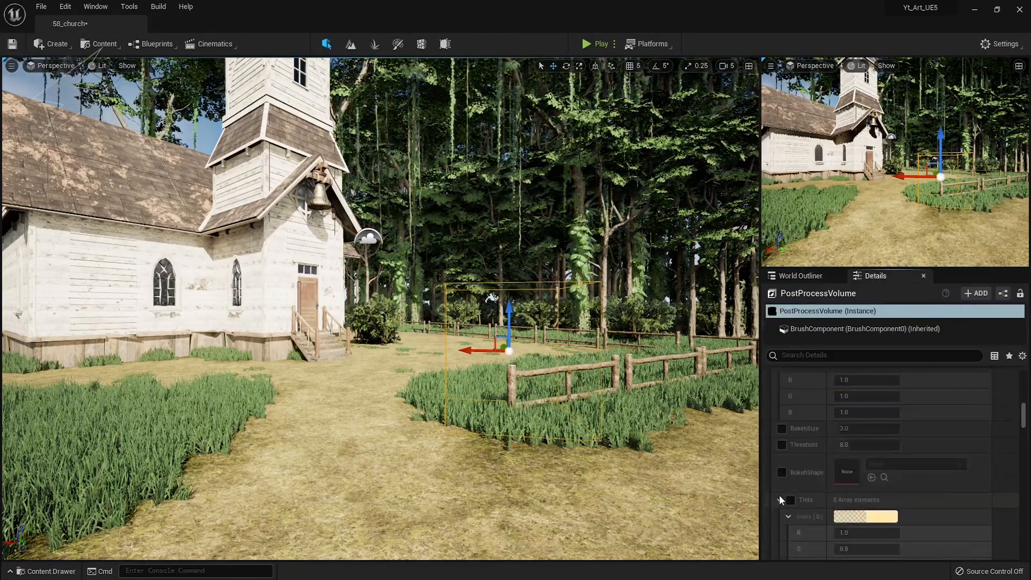
pyautogui.click(779, 497)
pyautogui.scroll(-2, 802, 452)
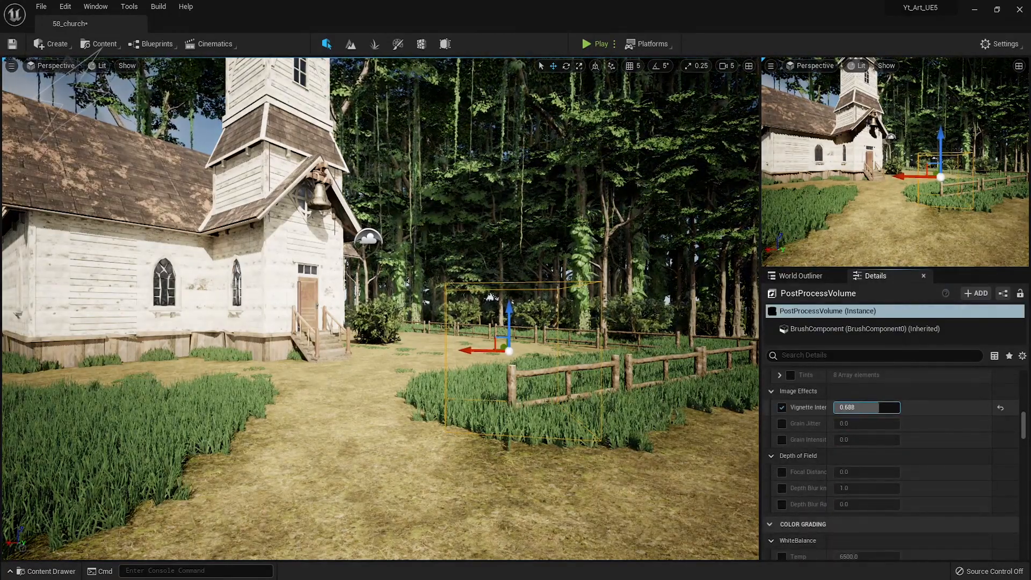
# - Override the PostProcessVolume's global color grading with saturation 1.1 and contrast 1.1
pyautogui.scroll(-5, 807, 478)
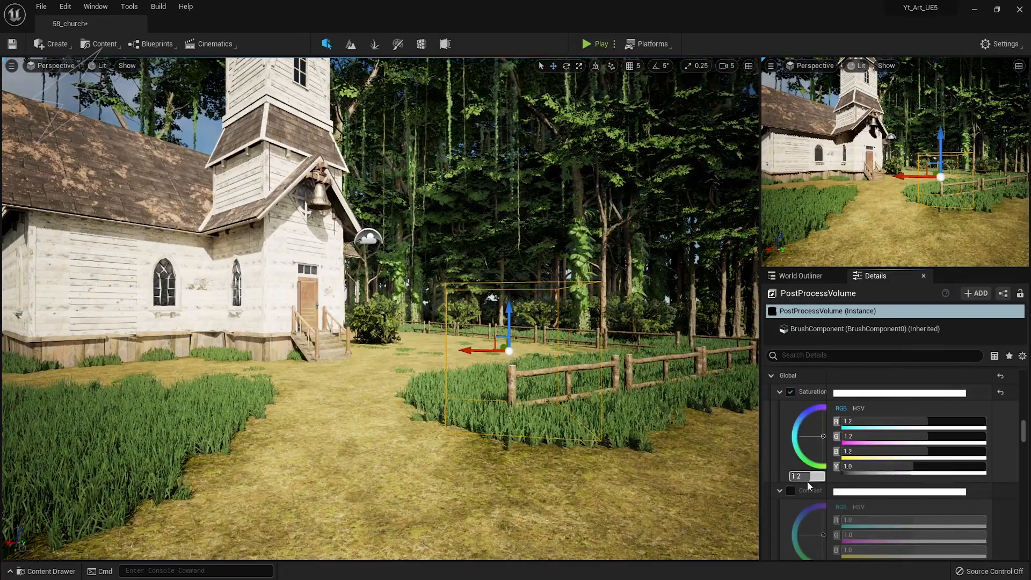
pyautogui.write('1')
pyautogui.press('Return')
pyautogui.click(791, 491)
pyautogui.scroll(-3, 790, 493)
pyautogui.click(810, 505)
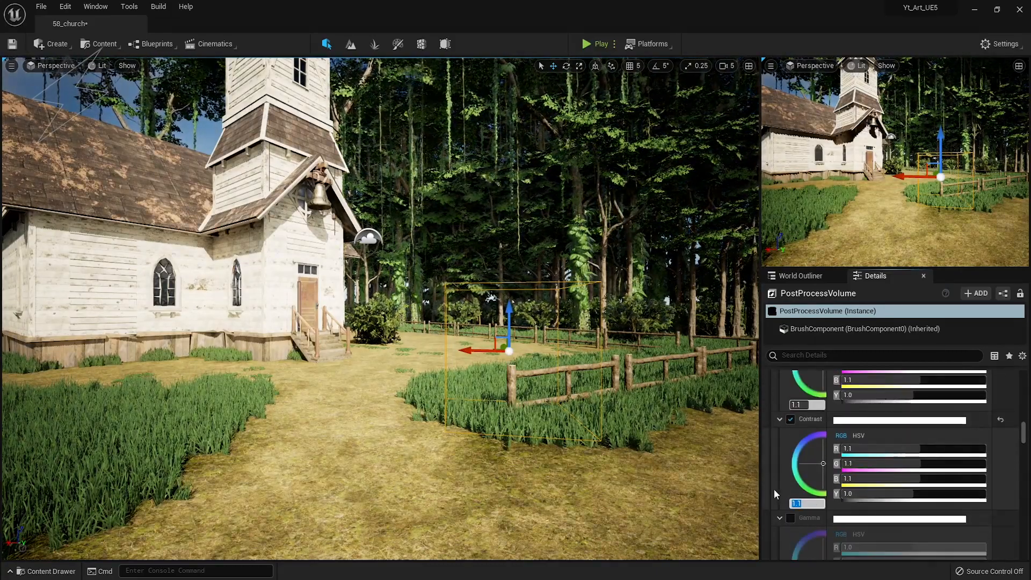
# - Set the shadows saturation to 1.1 and the global contrast to 0.92 in the color grading
pyautogui.scroll(-5, 817, 504)
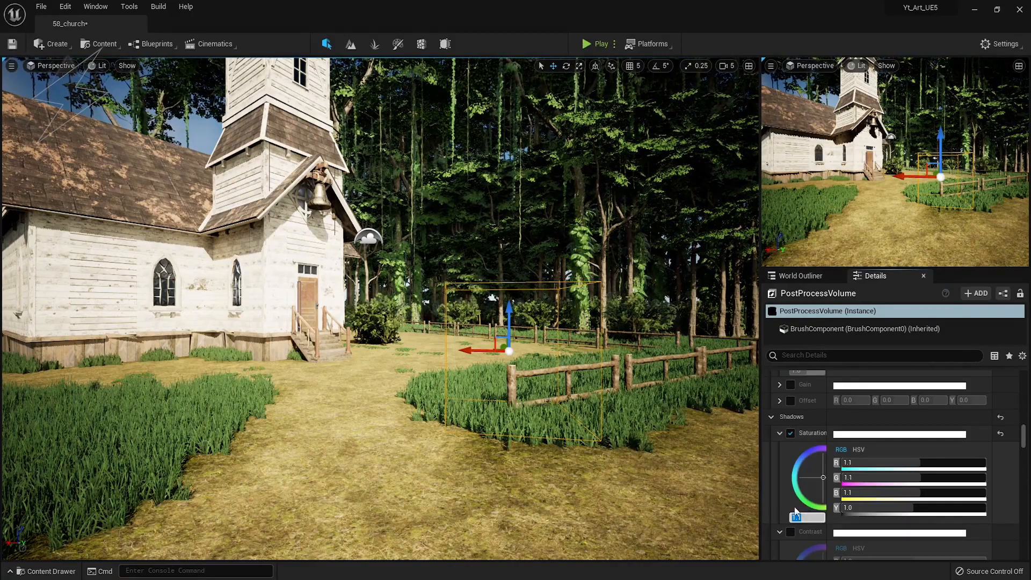
pyautogui.scroll(5, 817, 501)
pyautogui.scroll(-1, 815, 476)
pyautogui.moveTo(809, 468); pyautogui.dragTo(802, 469)
pyautogui.scroll(1, 799, 421)
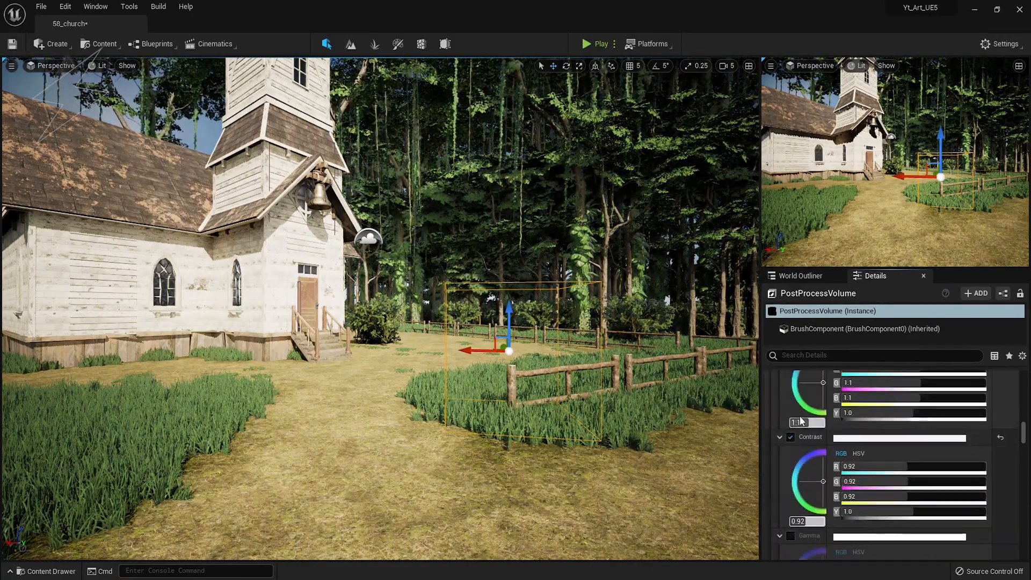
# - Override the midtones saturation with 1.1 and shift its color wheel toward green
pyautogui.scroll(-12, 821, 489)
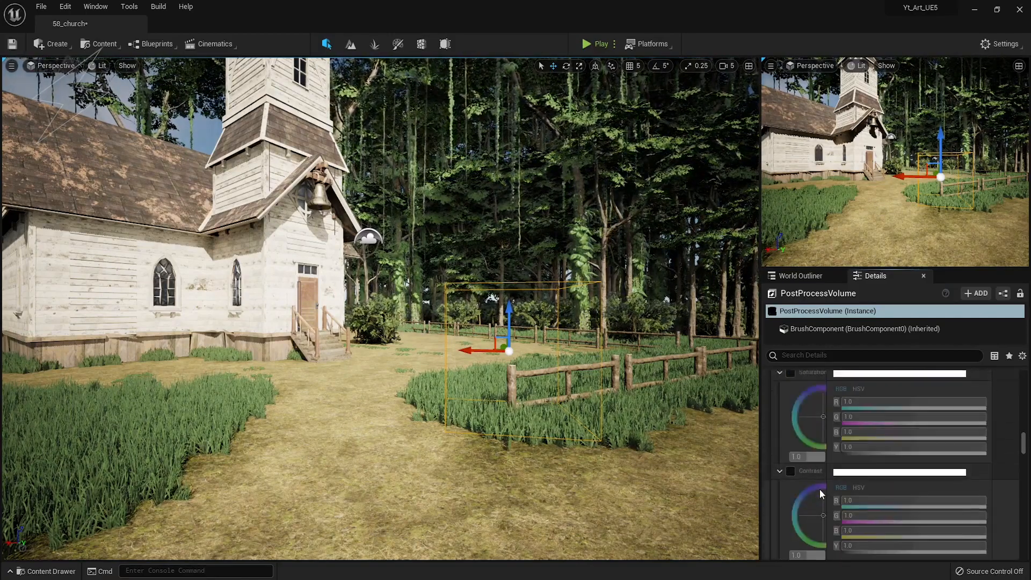
pyautogui.scroll(6, 817, 488)
pyautogui.click(790, 425)
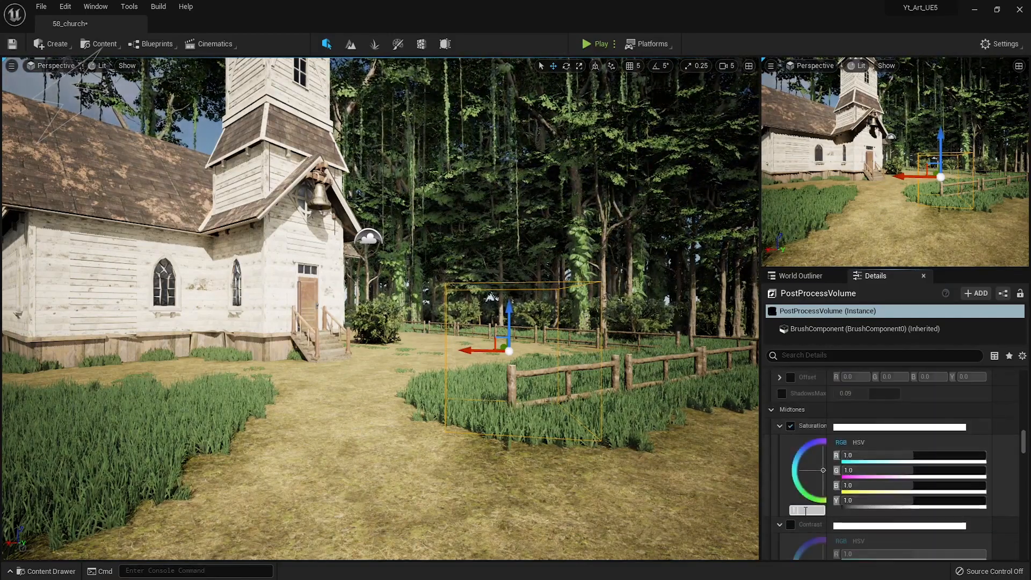
pyautogui.moveTo(822, 484); pyautogui.dragTo(815, 487)
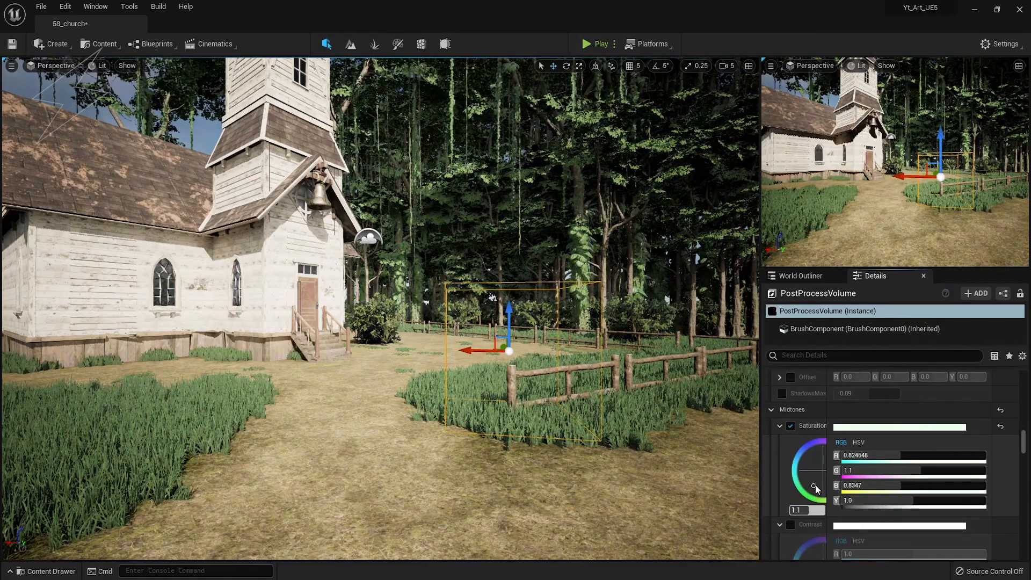
# - Override the midtones contrast with 1.1, fine-tune its color balance, and review the remaining grading settings
pyautogui.scroll(-2, 820, 485)
pyautogui.click(790, 418)
pyautogui.click(803, 501)
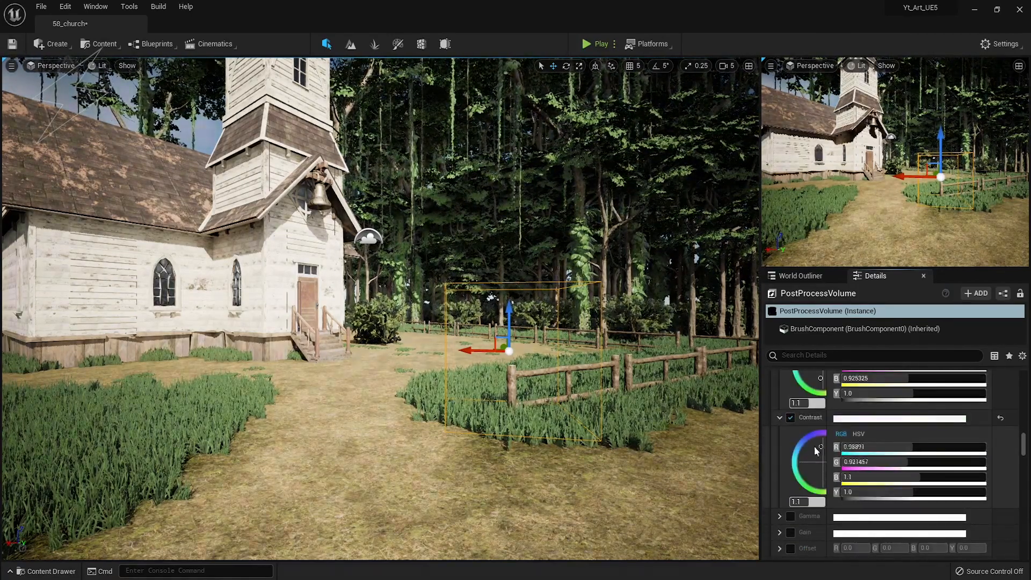
pyautogui.moveTo(809, 483); pyautogui.dragTo(823, 471)
pyautogui.scroll(-1, 823, 472)
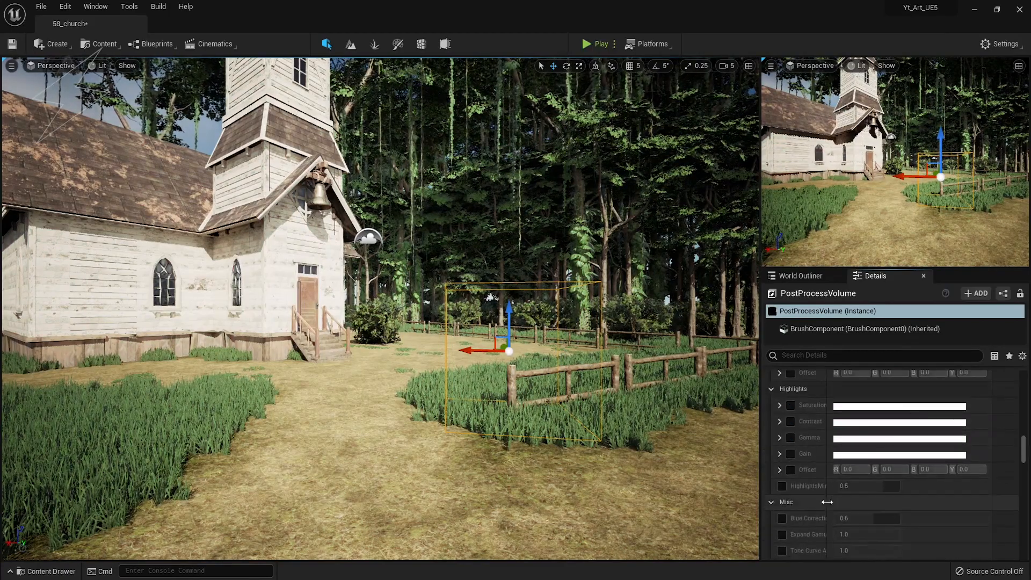
pyautogui.scroll(3, 826, 515)
pyautogui.moveTo(821, 496); pyautogui.dragTo(821, 463)
pyautogui.scroll(-2, 820, 498)
pyautogui.scroll(-6, 821, 478)
pyautogui.scroll(15, 826, 486)
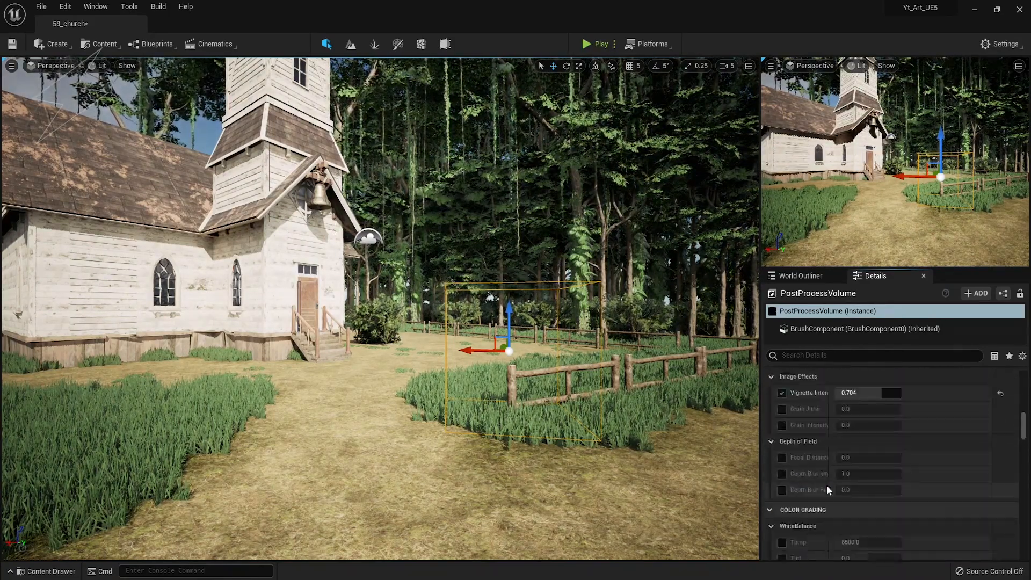
# - Try the abandoned_slipway_4k, City and CubeMapNvidiaLayout textures as the SkyLight's cubemap
pyautogui.scroll(5, 825, 490)
pyautogui.click(816, 277)
pyautogui.click(842, 471)
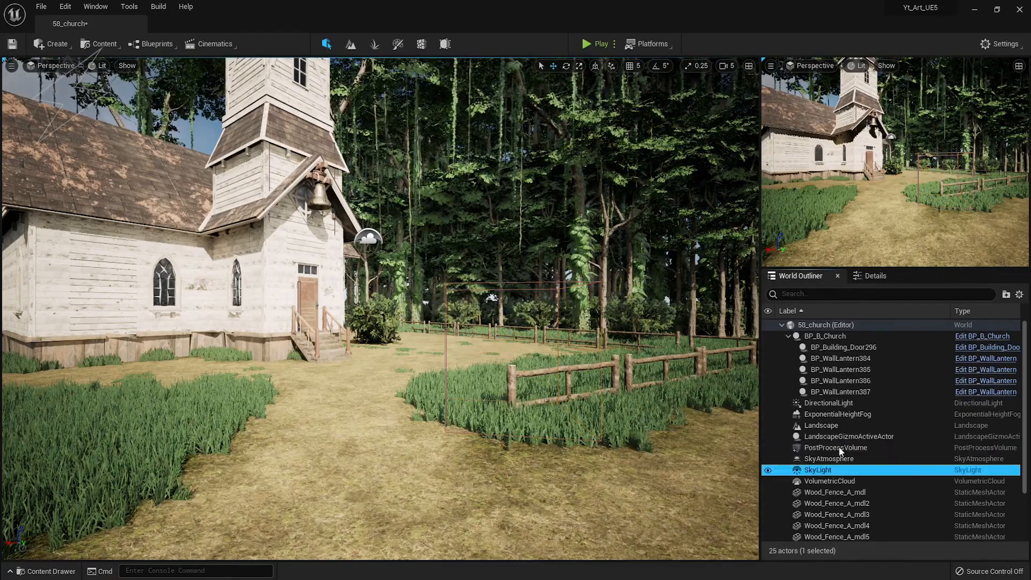
pyautogui.click(875, 276)
pyautogui.scroll(10, 834, 458)
pyautogui.click(891, 516)
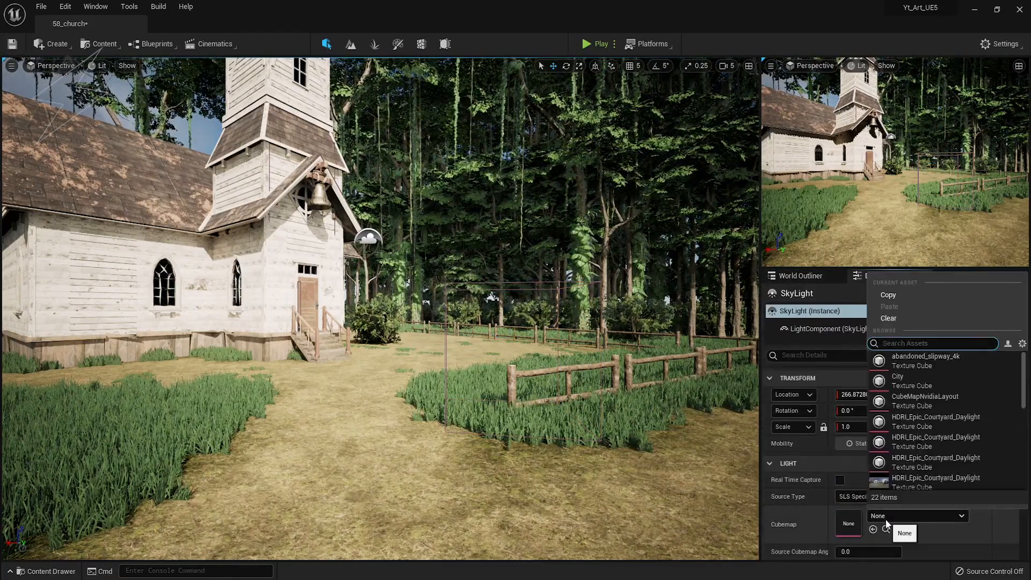
pyautogui.click(922, 360)
pyautogui.click(913, 515)
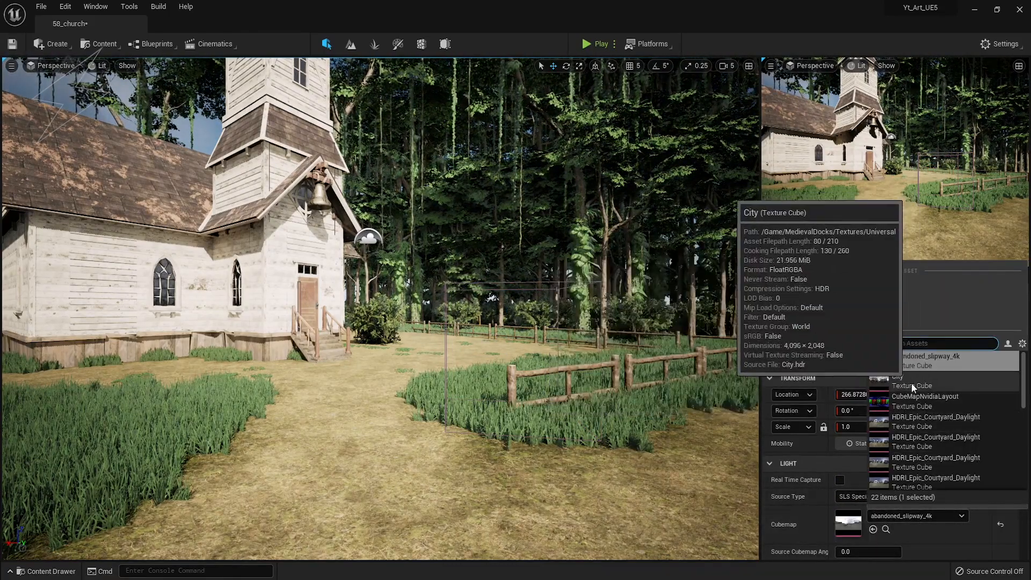
pyautogui.click(913, 383)
pyautogui.click(892, 515)
pyautogui.click(924, 405)
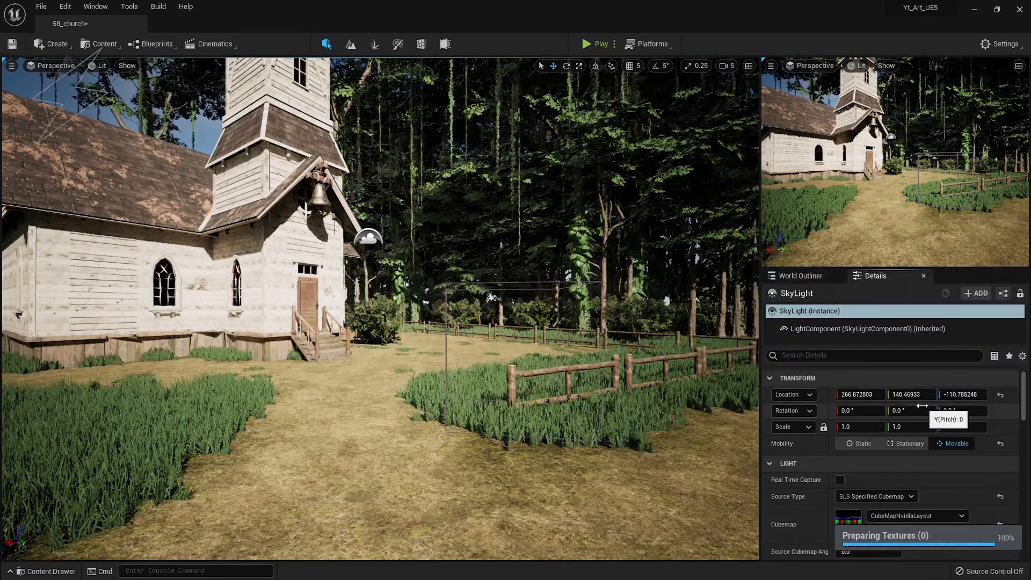
# - Try T_IBL_Inside and T_SunnySky_2K as the SkyLight's cubemap
pyautogui.click(901, 516)
pyautogui.scroll(-5, 920, 438)
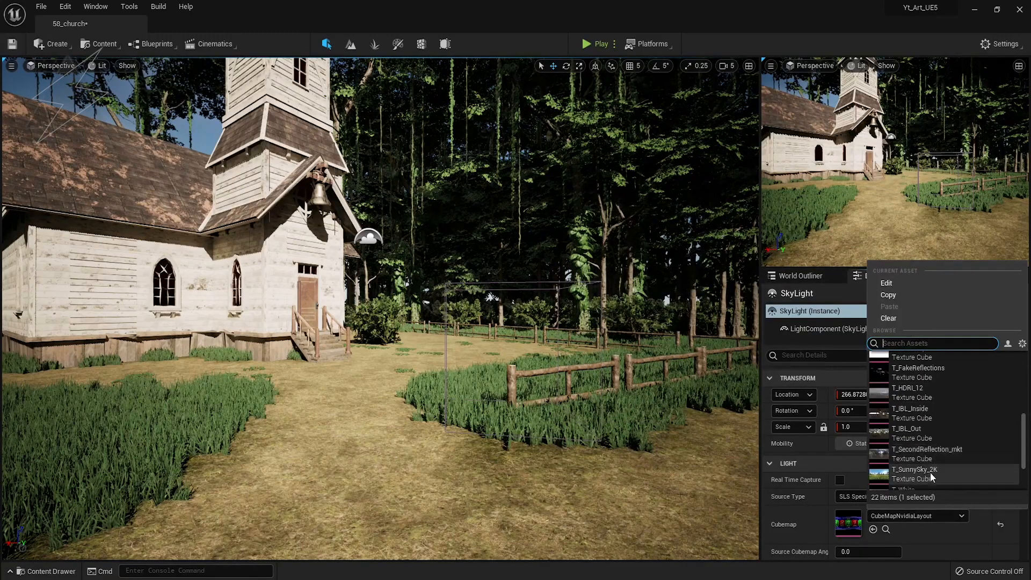
pyautogui.click(926, 414)
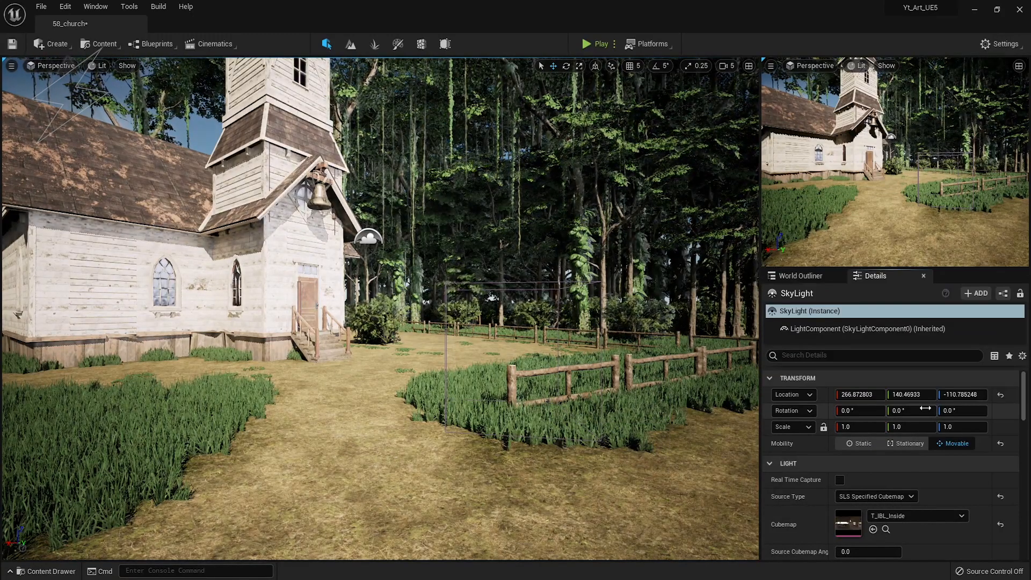
pyautogui.click(919, 515)
pyautogui.scroll(-3, 921, 416)
pyautogui.click(927, 401)
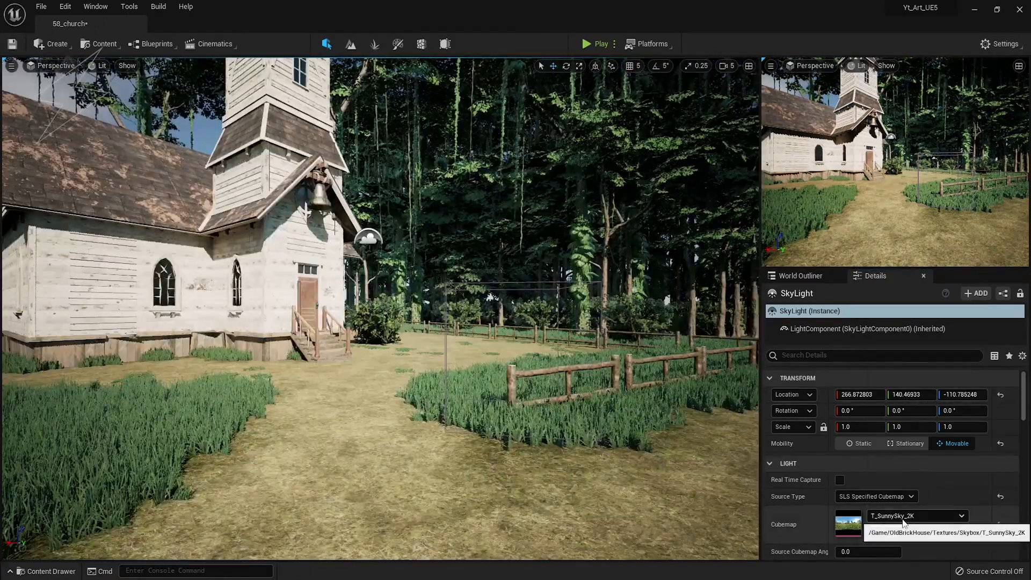
# - Try TX_StudioLighting, TC_HDR01 and T_SecondReflection_mkt as the SkyLight's cubemap
pyautogui.click(904, 516)
pyautogui.scroll(-1, 922, 416)
pyautogui.click(926, 408)
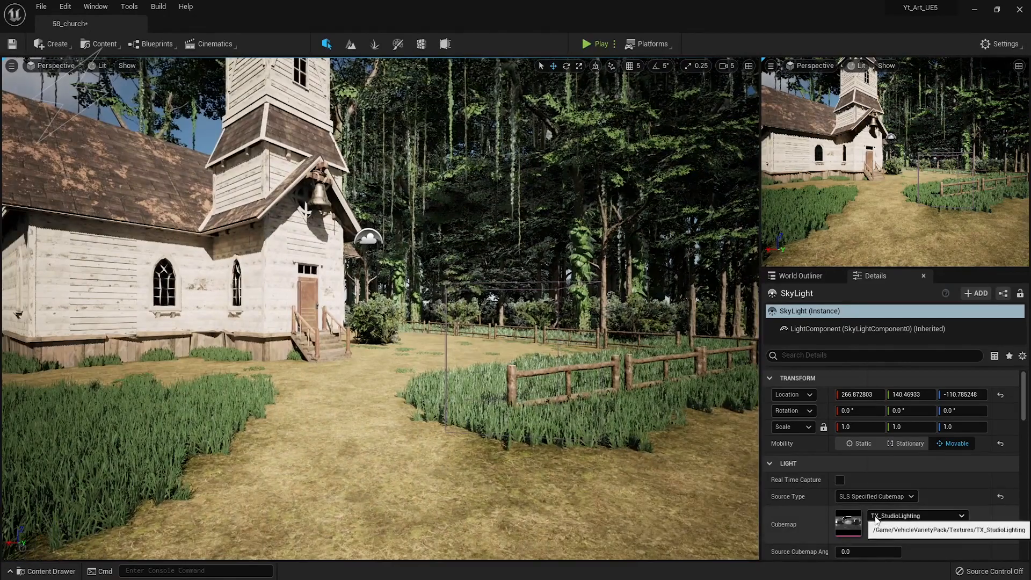
pyautogui.click(875, 517)
pyautogui.click(913, 409)
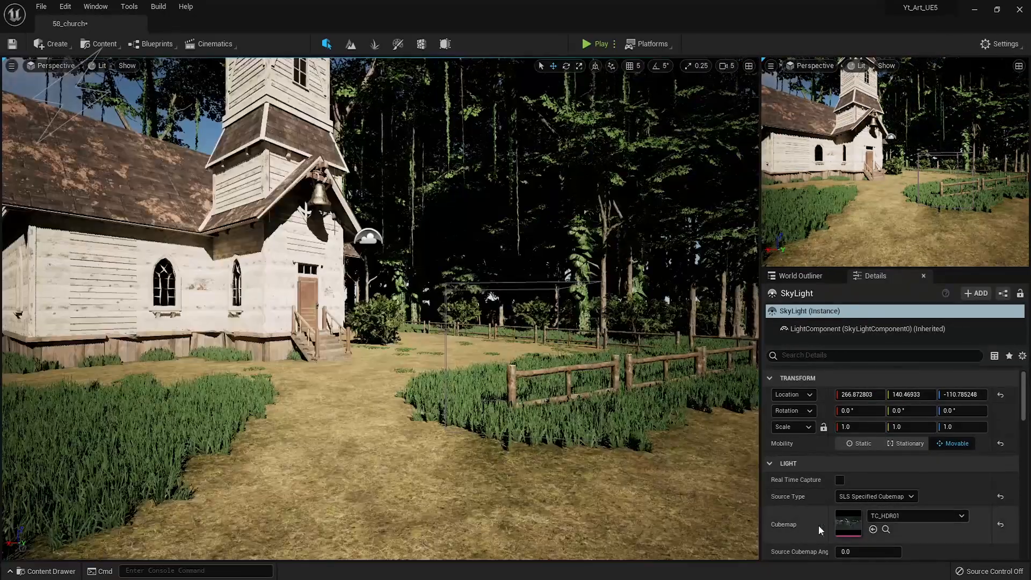
pyautogui.click(913, 516)
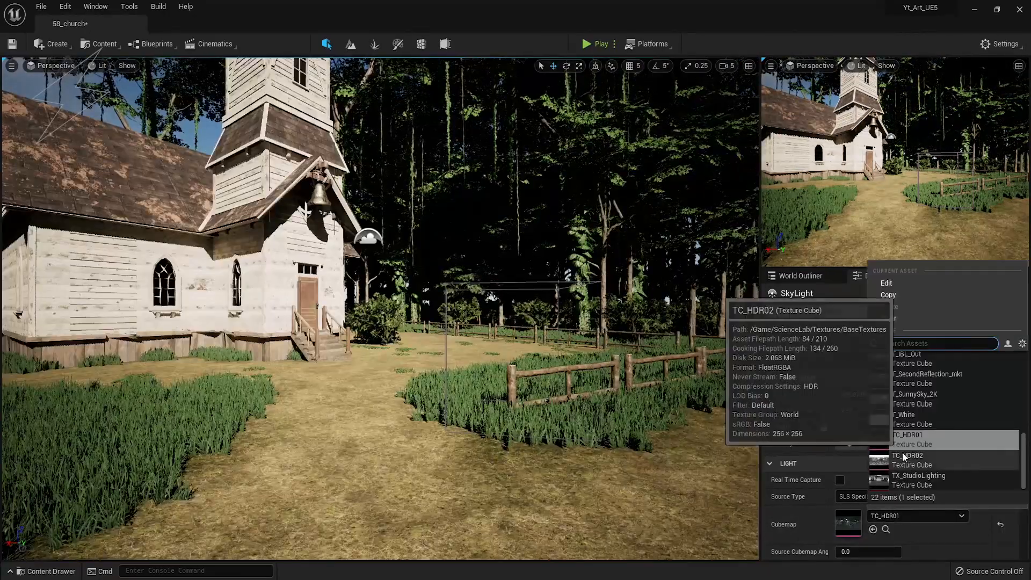
pyautogui.click(919, 413)
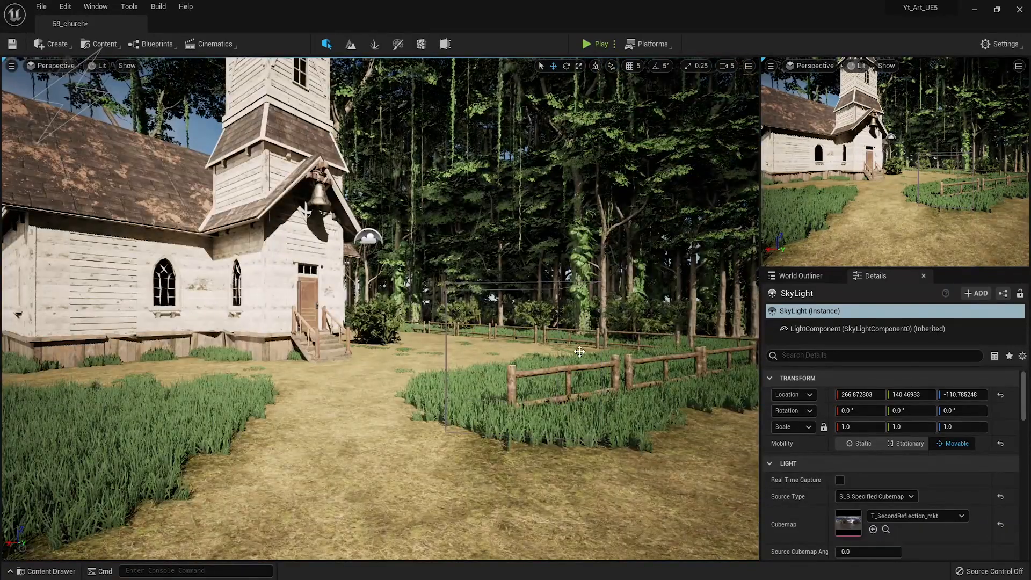
# - Compare the T_SunnySky_2K, T_IBL_Out and T_SecondReflection_mkt cubemaps on the SkyLight, returning to T_SunnySky_2K
pyautogui.click(913, 516)
pyautogui.click(914, 456)
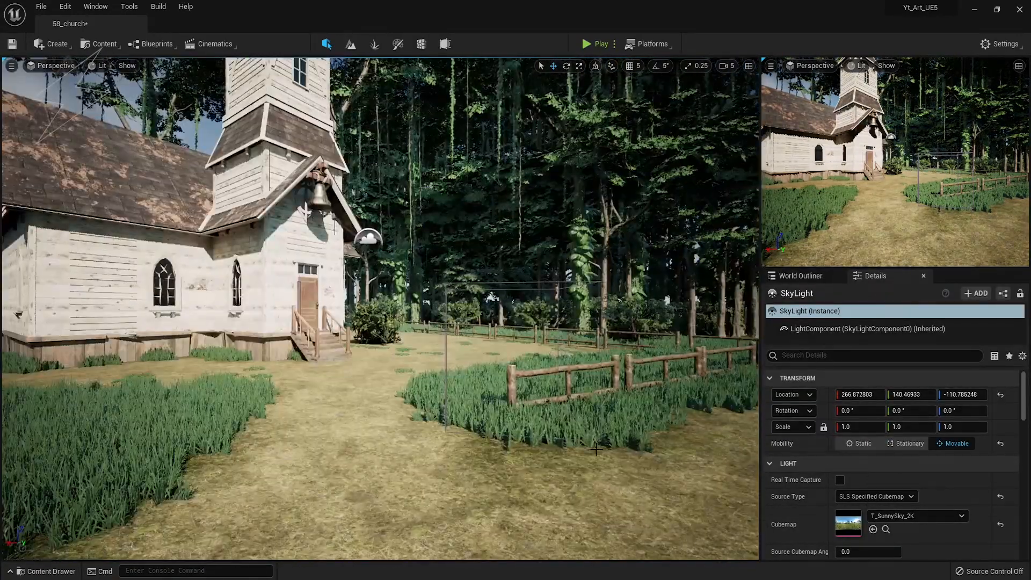
pyautogui.click(913, 516)
pyautogui.click(915, 390)
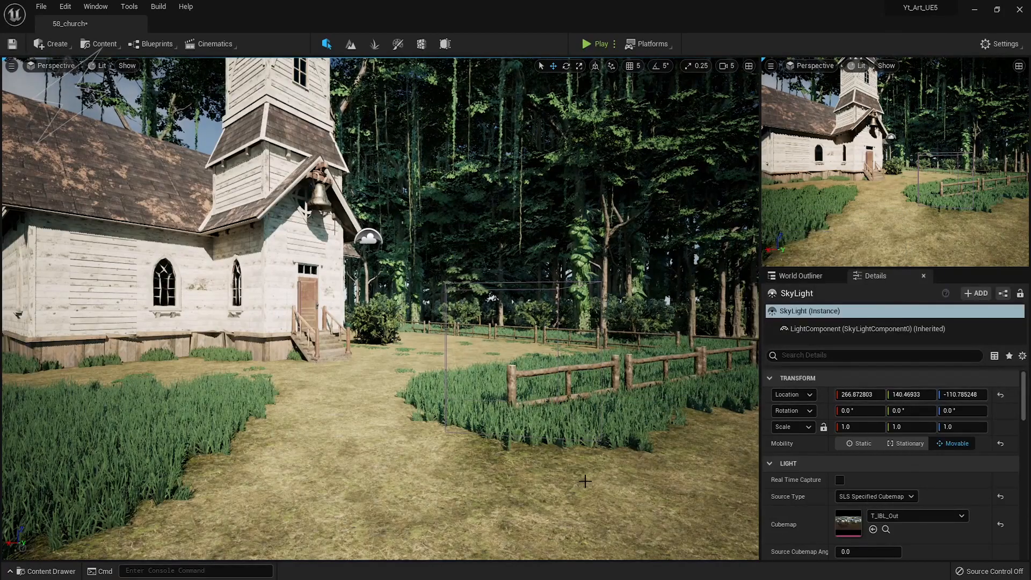
pyautogui.click(885, 517)
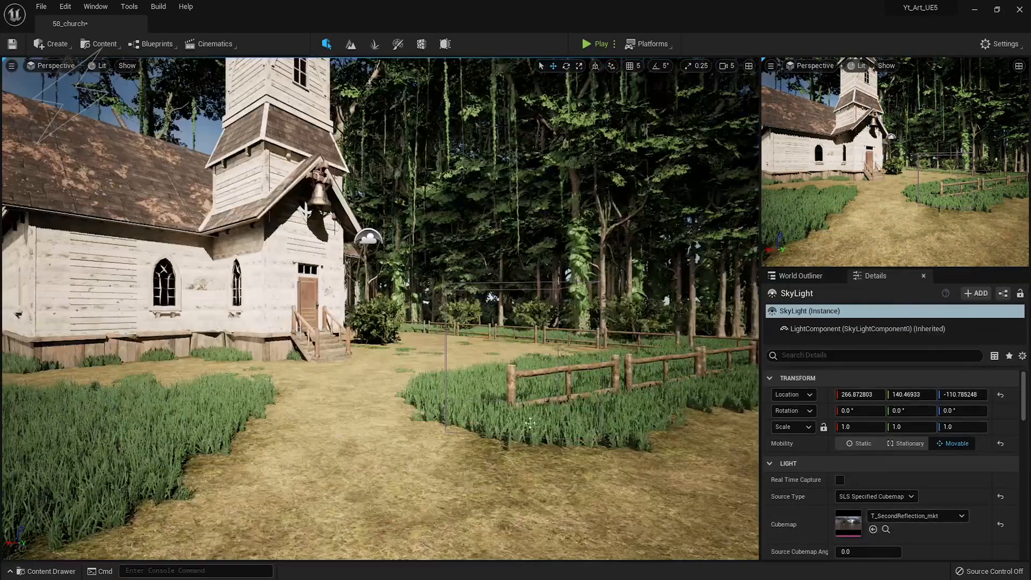
pyautogui.click(917, 516)
pyautogui.click(935, 453)
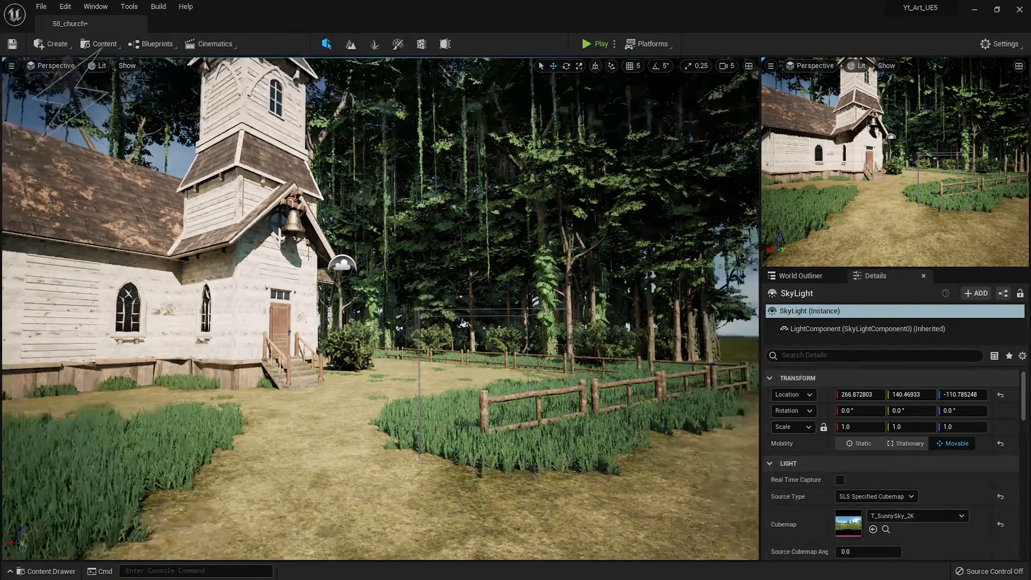
# - Switch the SkyLight's cubemap back to T_SecondReflection_mkt and check the scene's lighting
pyautogui.scroll(-4, 865, 457)
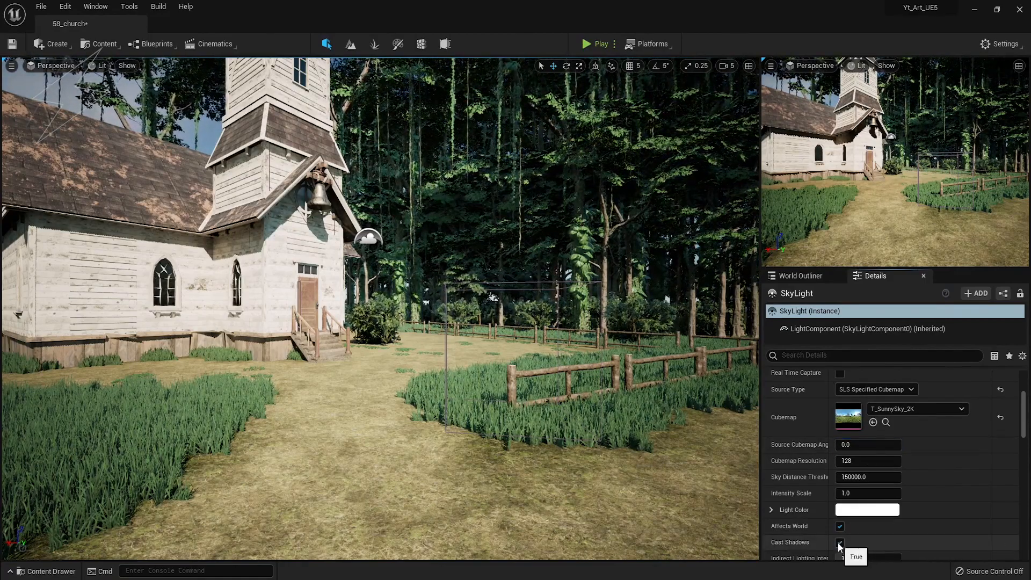
pyautogui.scroll(2, 877, 494)
pyautogui.click(913, 463)
pyautogui.click(912, 376)
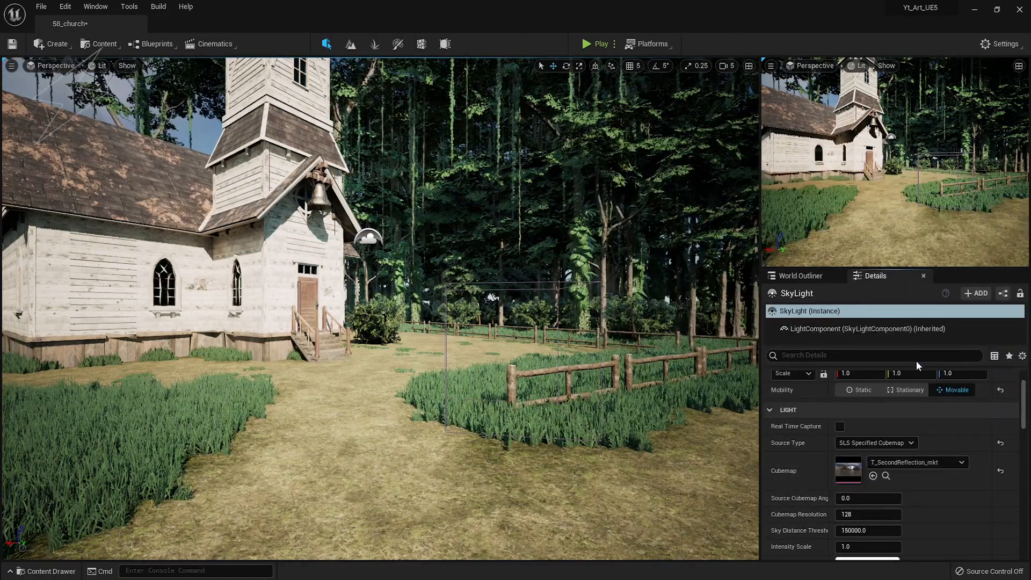
pyautogui.moveTo(591, 438)
pyautogui.mouseDown(button='right')
pyautogui.moveTo(602, 409)
pyautogui.moveTo(376, 376)
pyautogui.moveTo(591, 429)
pyautogui.mouseUp(button='right')
# - Try HDRI_Epic_Courtyard_Daylight, City and abandoned_slipway_4k as the SkyLight's cubemap
pyautogui.click(913, 463)
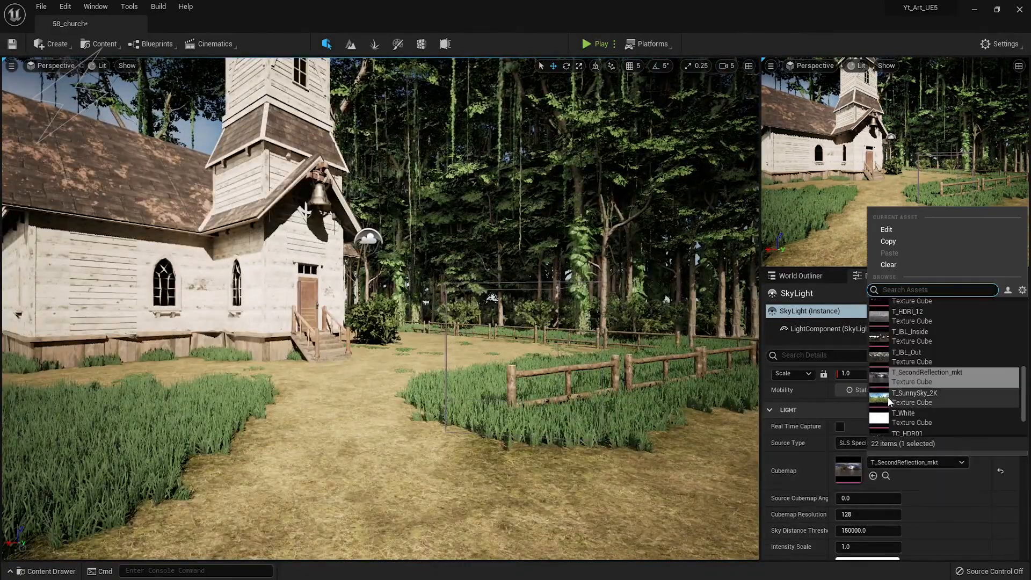
pyautogui.scroll(5, 912, 391)
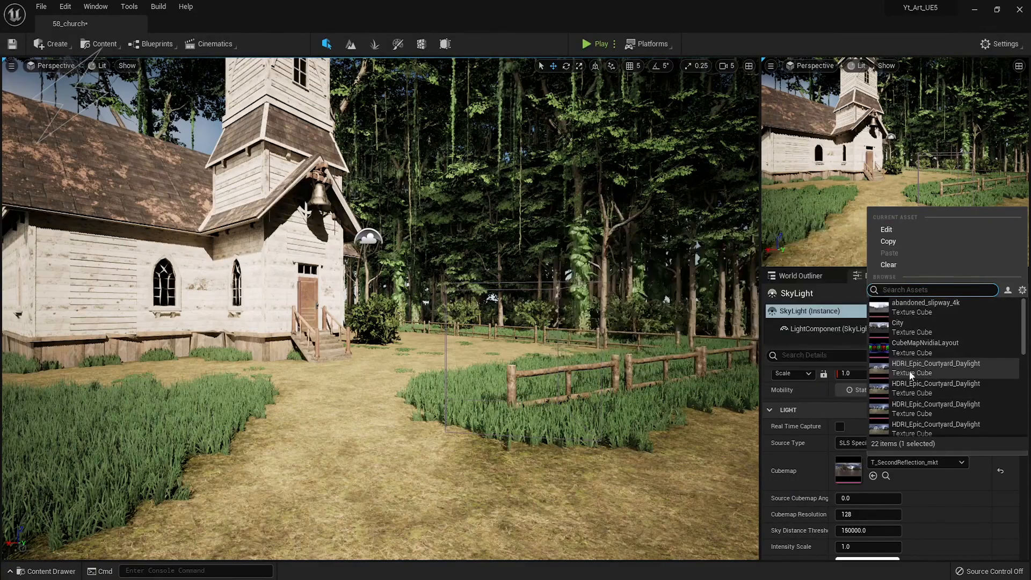
pyautogui.click(910, 376)
pyautogui.click(913, 462)
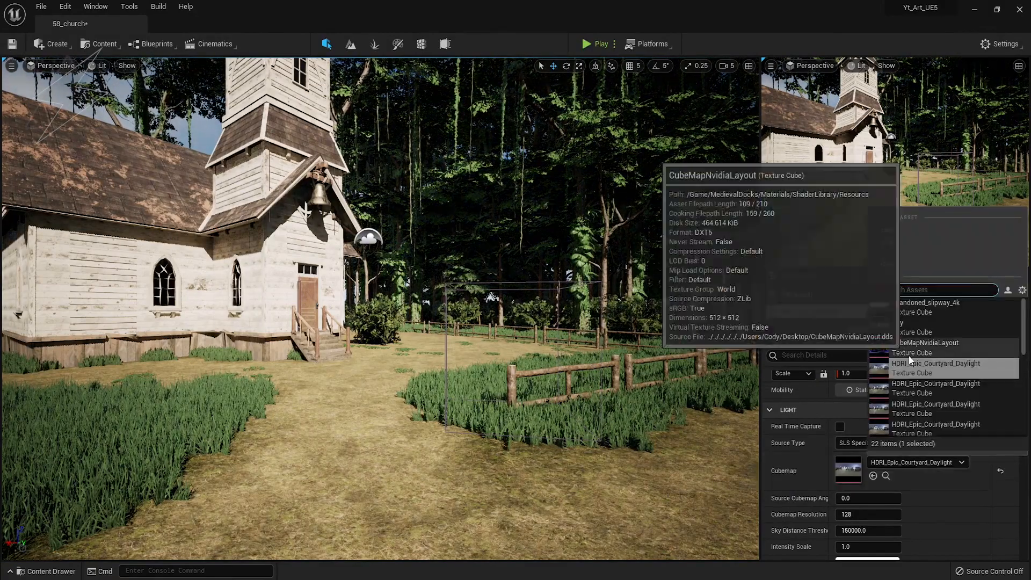
pyautogui.click(895, 334)
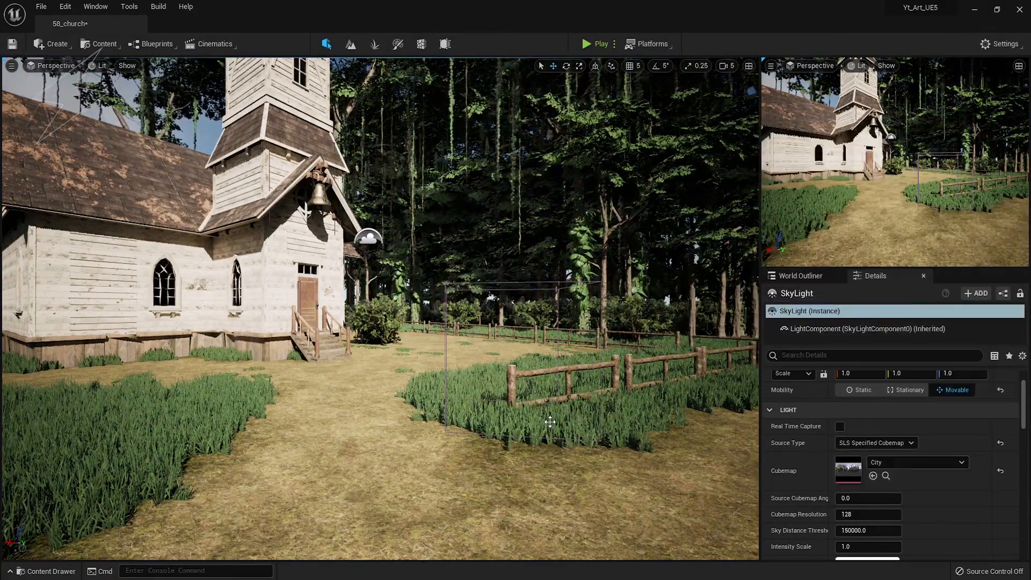
pyautogui.click(892, 462)
pyautogui.click(908, 336)
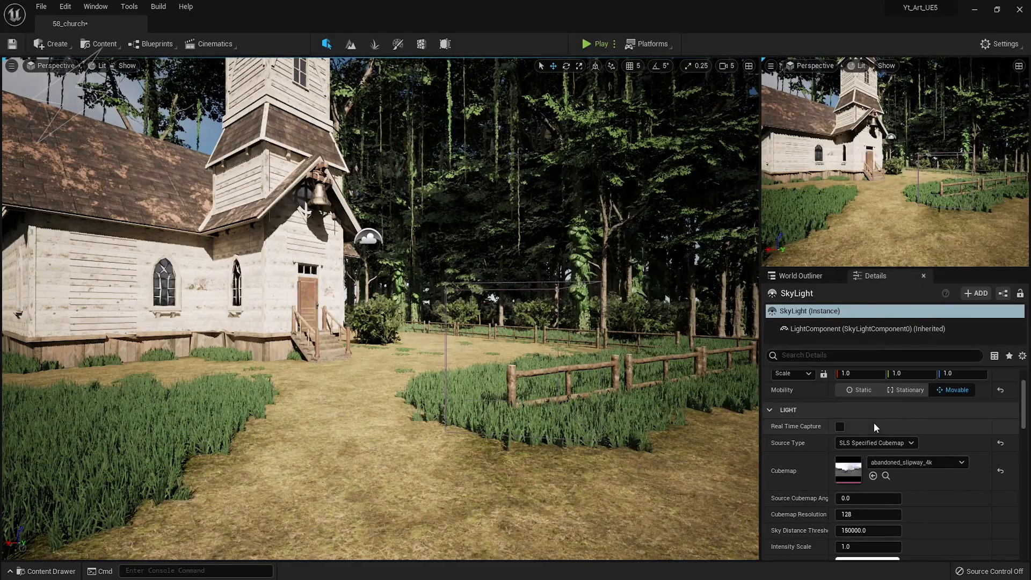
# - Test further SkyLight cubemaps, including T_Apartment_01 and T_CliffCubemap
pyautogui.click(913, 462)
pyautogui.scroll(-1, 908, 359)
pyautogui.click(910, 368)
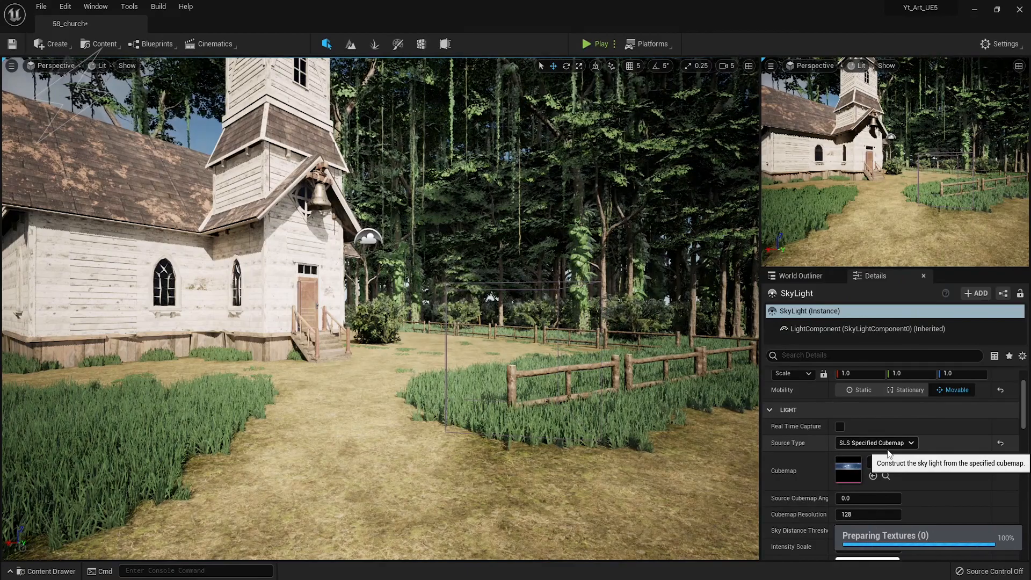
pyautogui.click(908, 462)
pyautogui.click(923, 347)
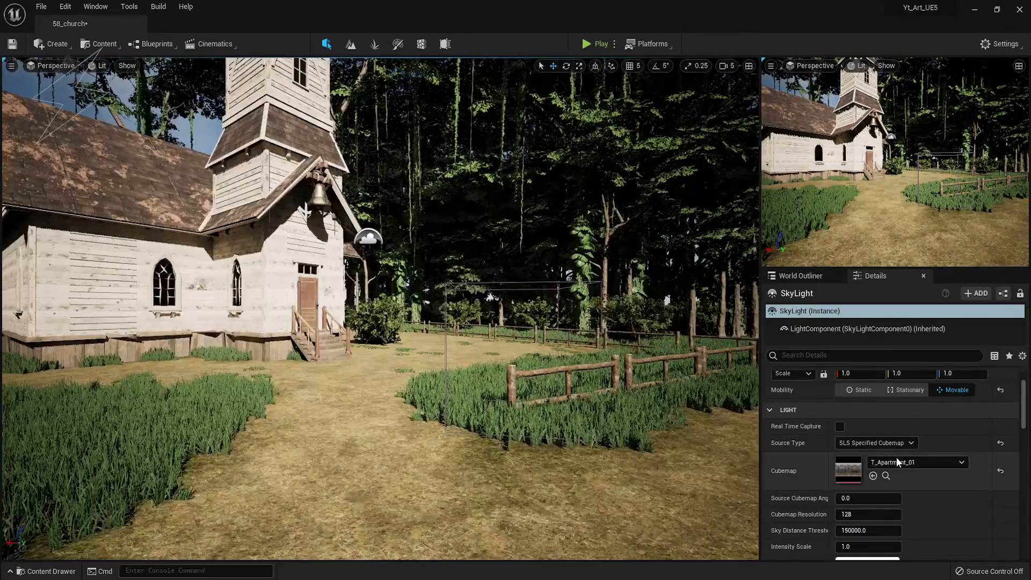
pyautogui.click(918, 463)
pyautogui.click(915, 308)
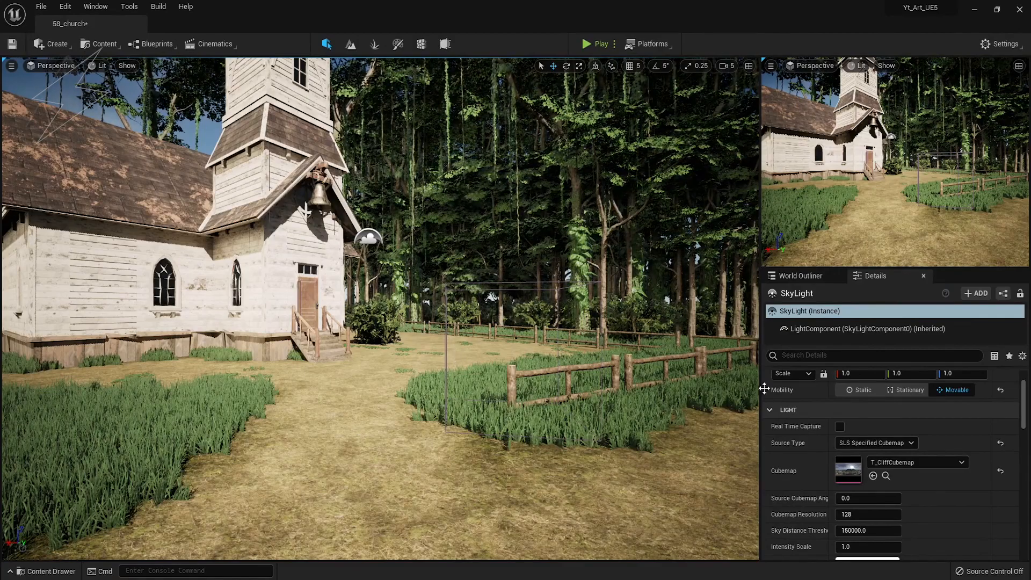
# - Set the SkyLight's cubemap to T_SunnySky_2K and look over the scene
pyautogui.click(917, 462)
pyautogui.scroll(-3, 917, 396)
pyautogui.click(930, 346)
pyautogui.moveTo(525, 430); pyautogui.dragTo(672, 387, button='right')
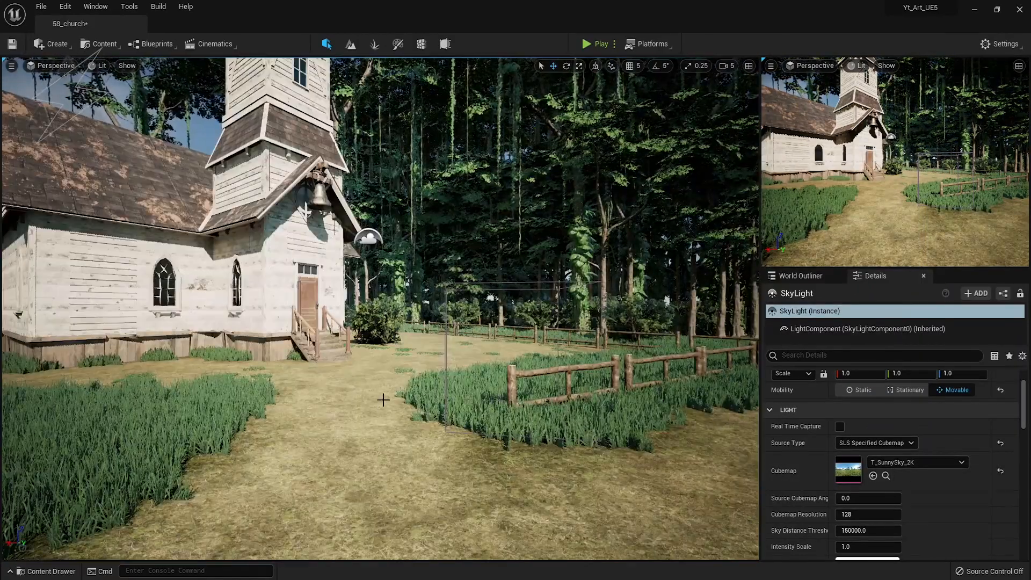
# - Place a single SM_Tree_Tropic_01 foliage instance in the grass before the church and shift it outward to frame the view
pyautogui.hotkey('shift', '4')
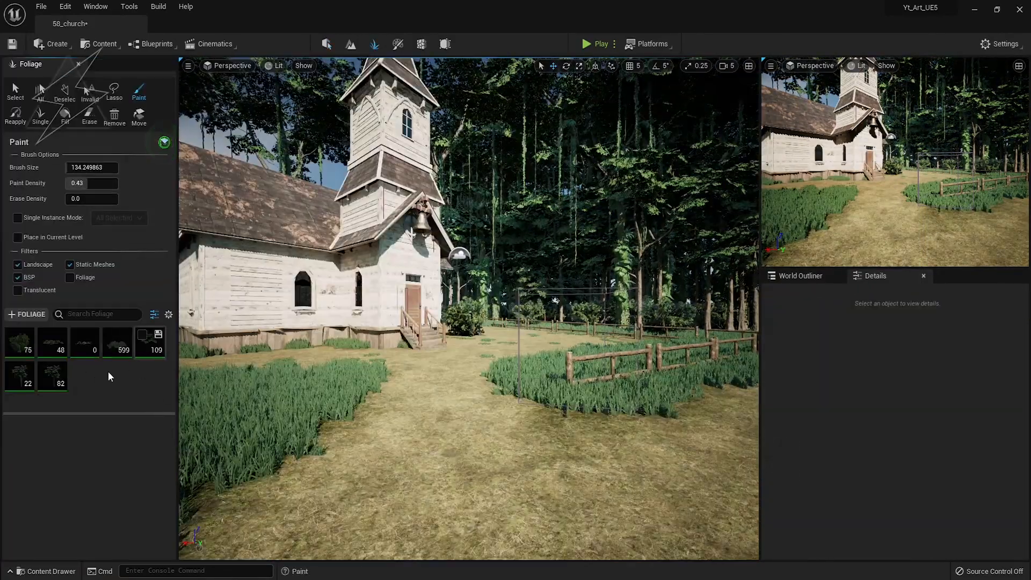
pyautogui.click(17, 374)
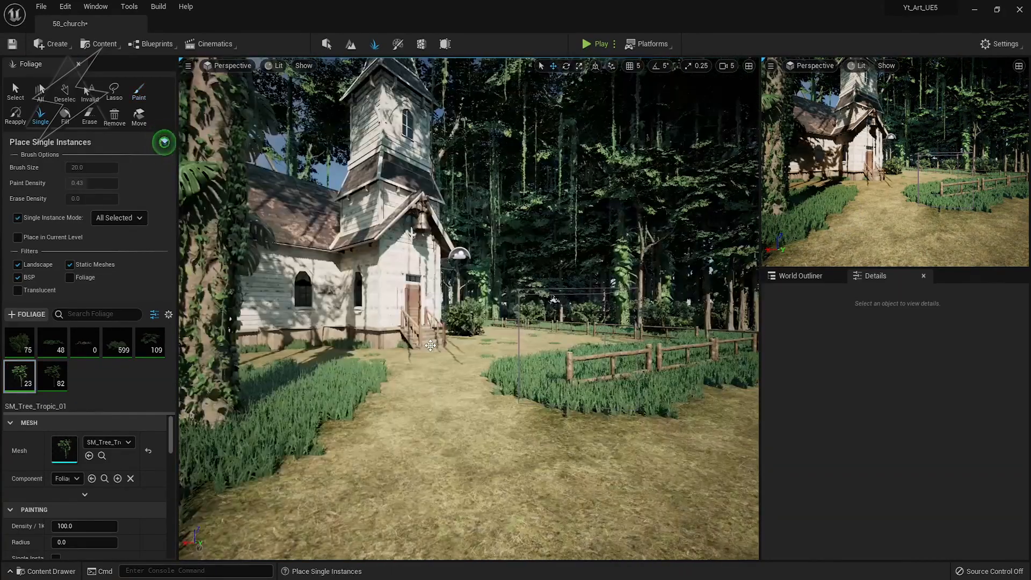
pyautogui.click(15, 91)
pyautogui.click(227, 383)
pyautogui.press('F11')
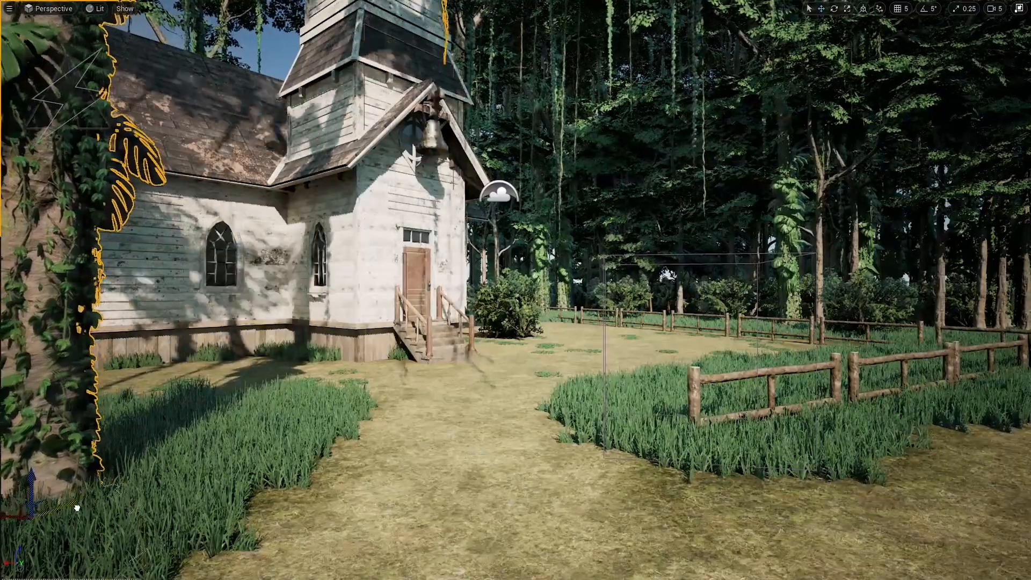
pyautogui.press('Escape')
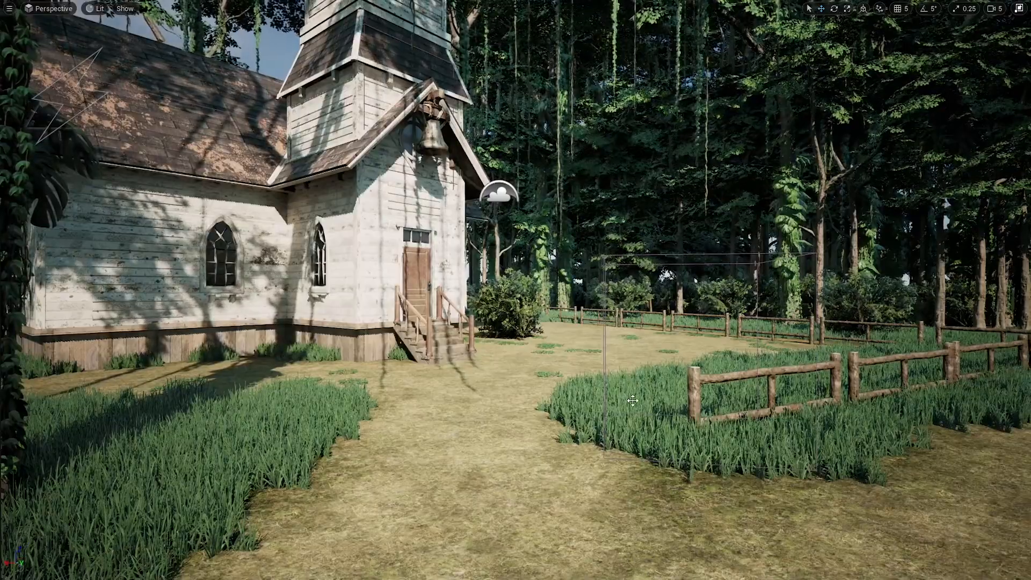
# - Rotate the sun's direction so tree shadows fall across the church and the path
pyautogui.click(676, 393)
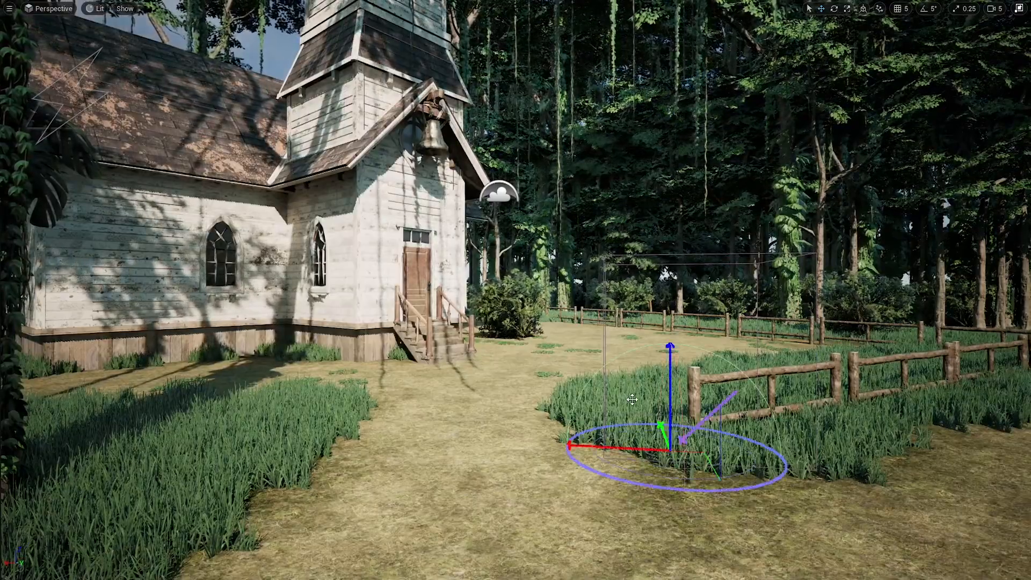
pyautogui.hotkey('ctrl', 'l')
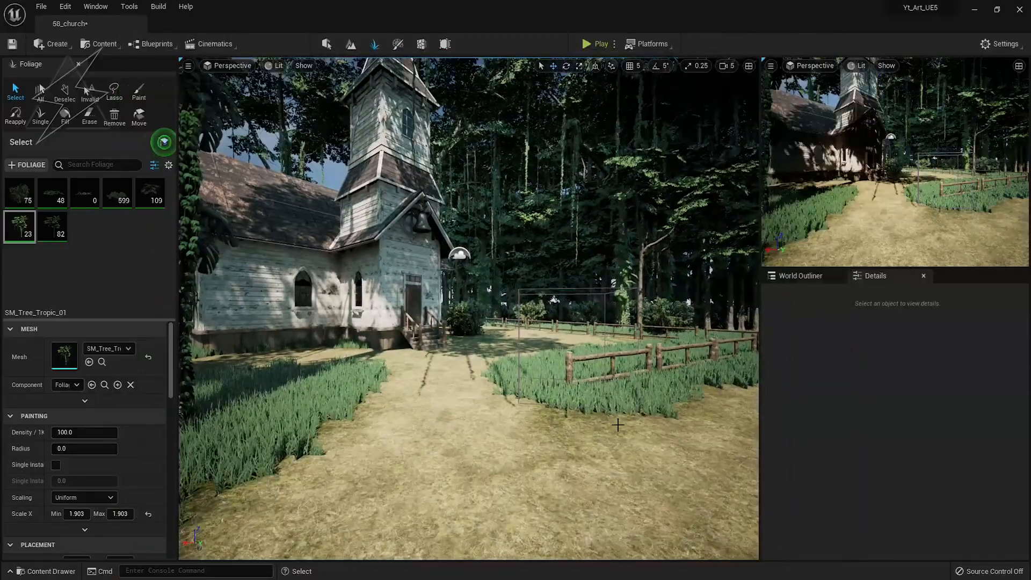
# - Return to selection mode and enable Real Time Capture on the SkyLight
pyautogui.click(801, 276)
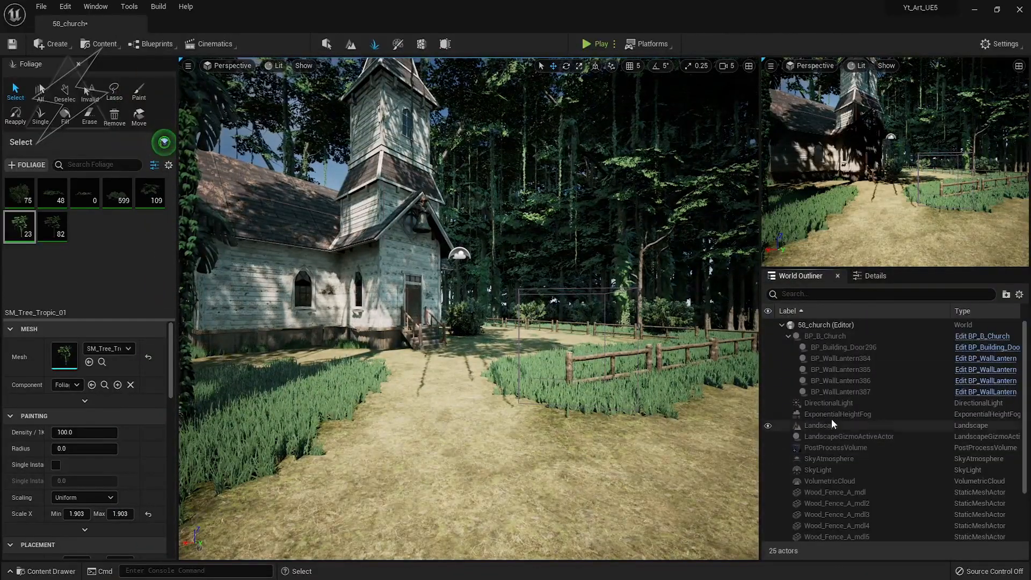
pyautogui.hotkey('shift', '1')
pyautogui.click(818, 470)
pyautogui.click(874, 275)
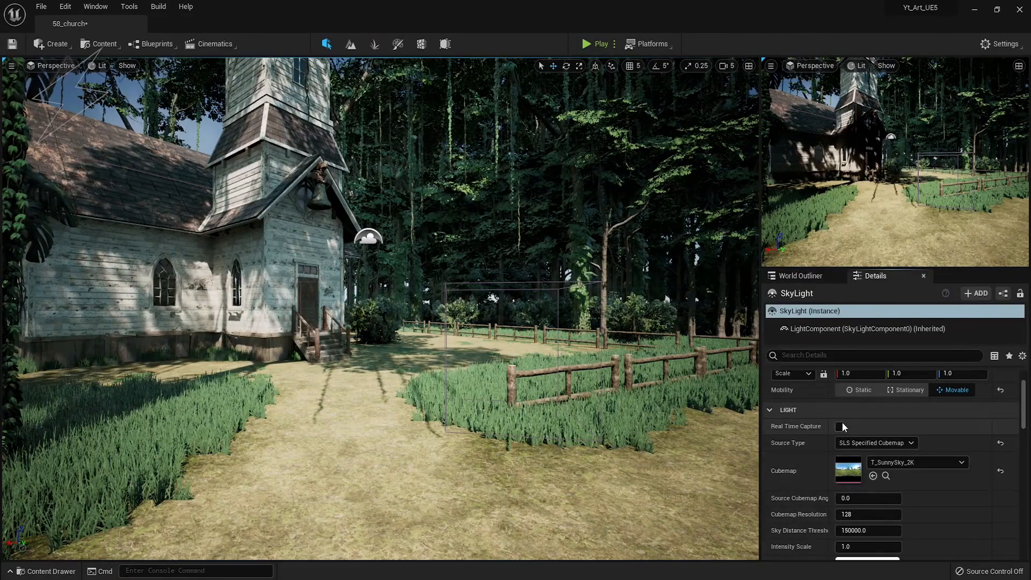
pyautogui.click(841, 426)
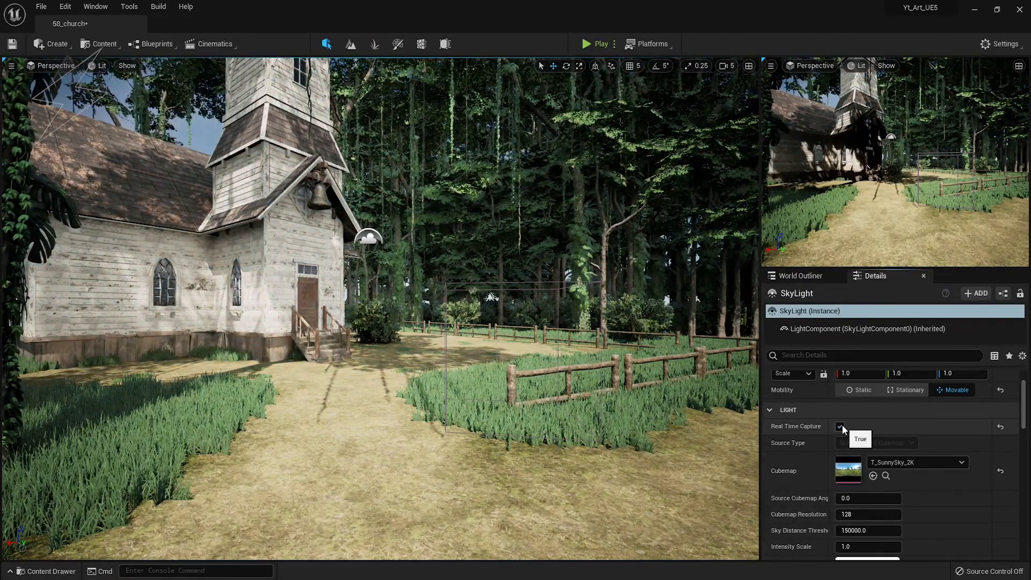
# - Disable Real Time Capture on the SkyLight and tint its light color a pale yellow
pyautogui.click(841, 426)
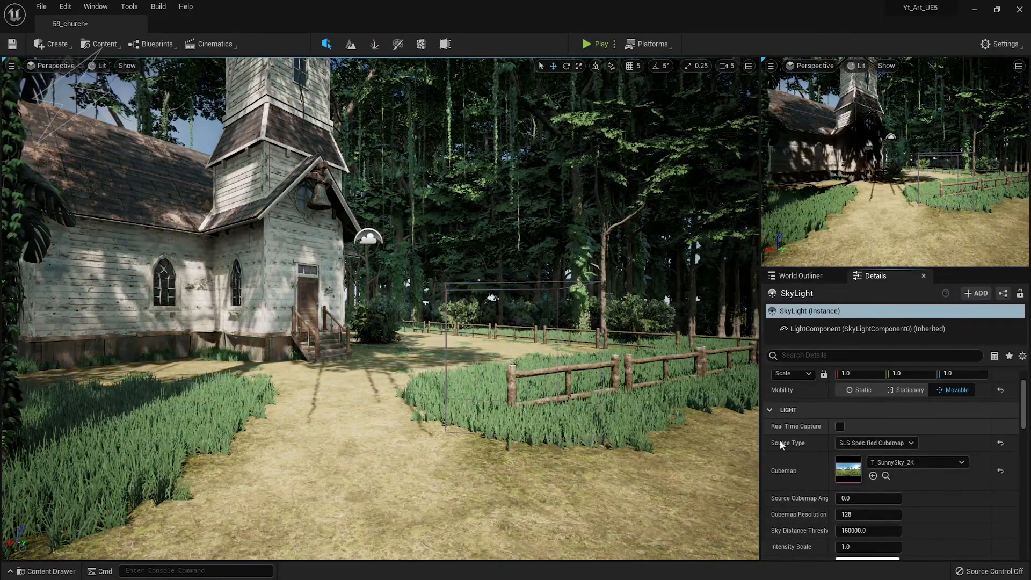
pyautogui.scroll(-3, 859, 483)
pyautogui.click(869, 438)
pyautogui.moveTo(715, 426)
pyautogui.mouseDown()
pyautogui.moveTo(679, 417)
pyautogui.moveTo(672, 367)
pyautogui.moveTo(685, 422)
pyautogui.moveTo(721, 413)
pyautogui.mouseUp()
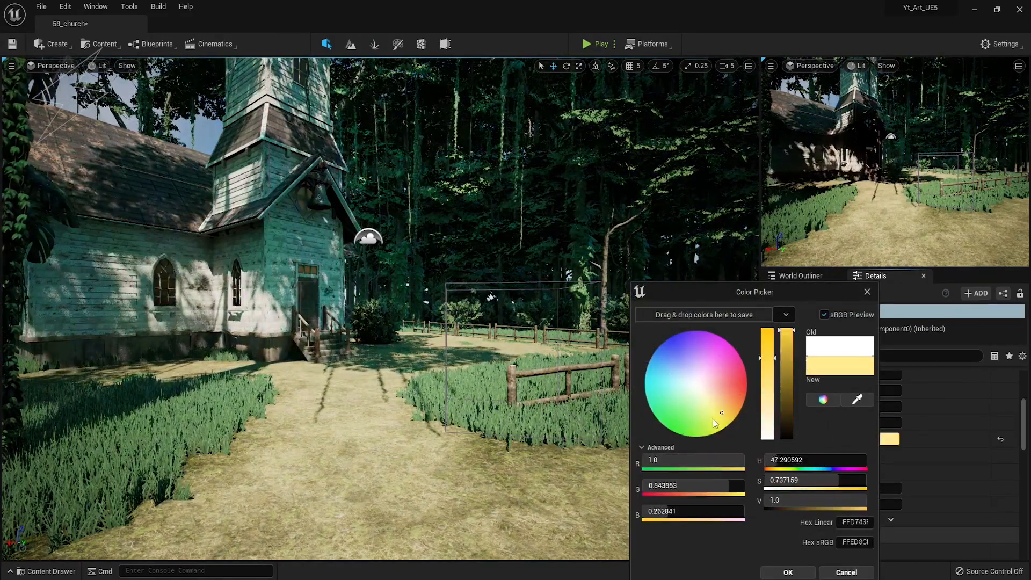
pyautogui.click(788, 572)
# - Select the PostProcessVolume and nudge its global color grading saturation to about R 1.035, G 1.04, B 1.04
pyautogui.scroll(-10, 952, 470)
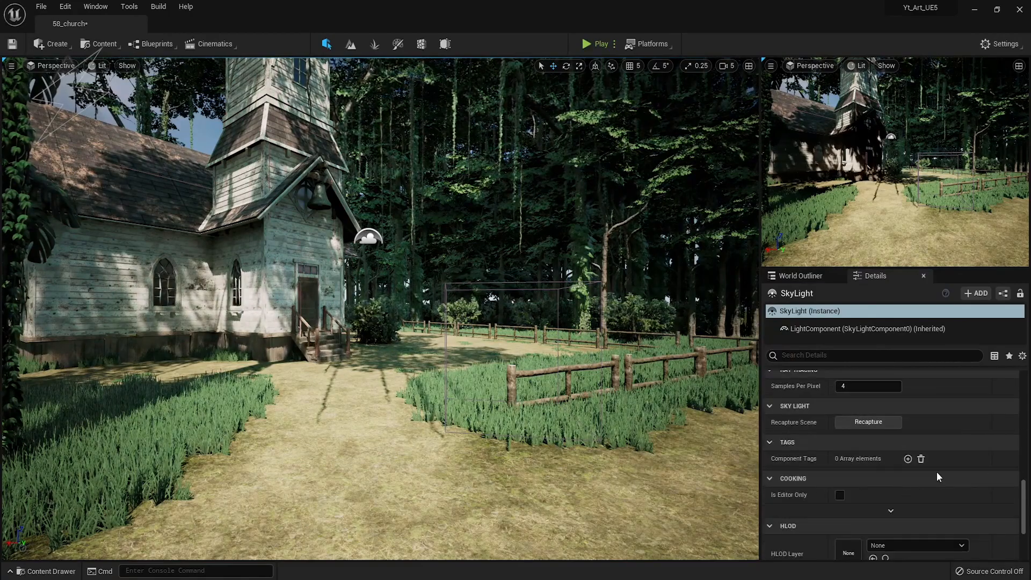
pyautogui.scroll(-3, 937, 471)
pyautogui.click(810, 275)
pyautogui.click(835, 447)
pyautogui.click(882, 275)
pyautogui.scroll(3, 910, 460)
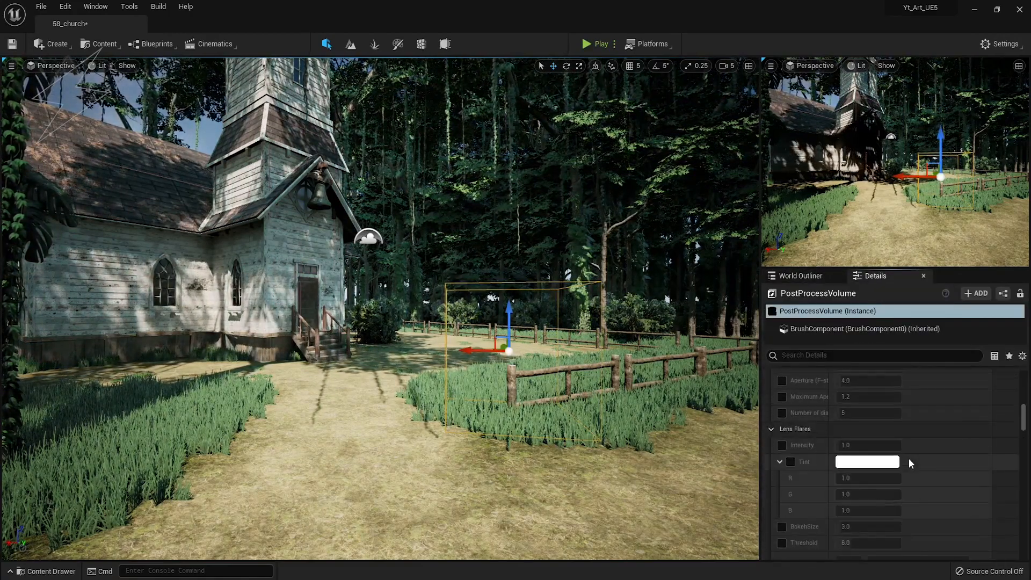
pyautogui.scroll(-10, 905, 463)
pyautogui.moveTo(819, 443); pyautogui.dragTo(820, 444)
# - Rotate the sun's direction slightly so more sunlight falls on the church walls
pyautogui.moveTo(548, 437); pyautogui.dragTo(541, 435, button='right')
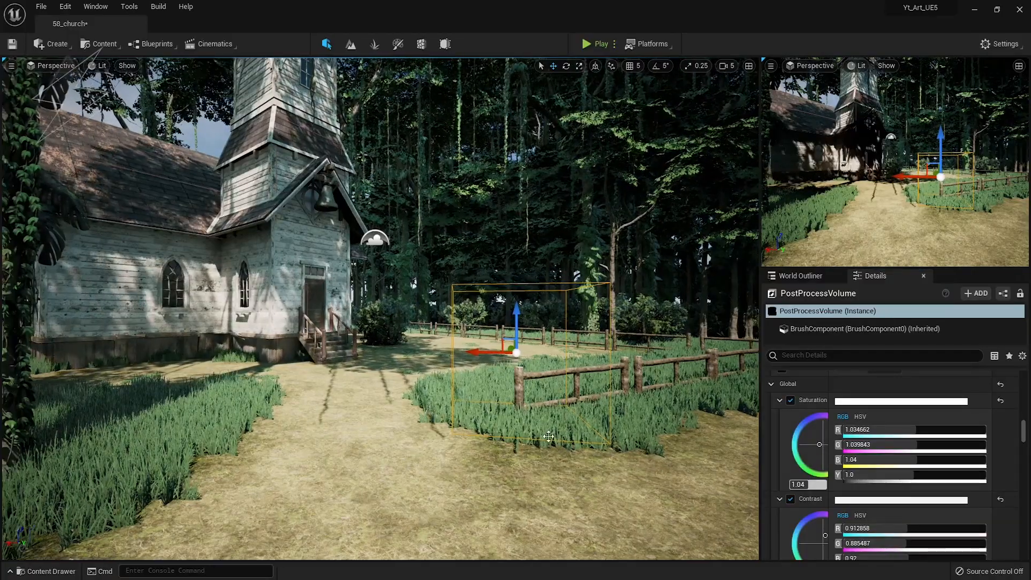
pyautogui.hotkey('ctrl', 'l')
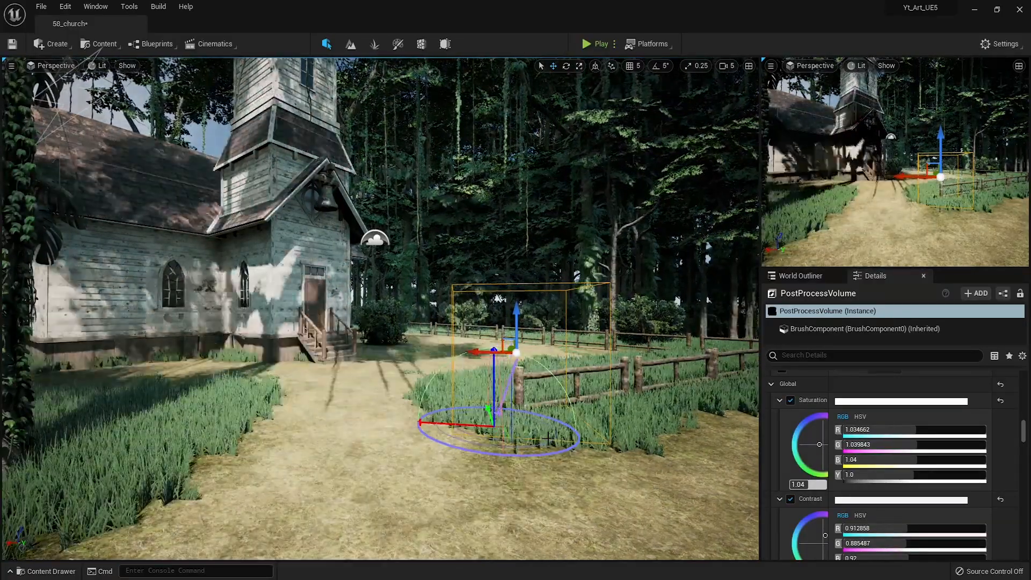